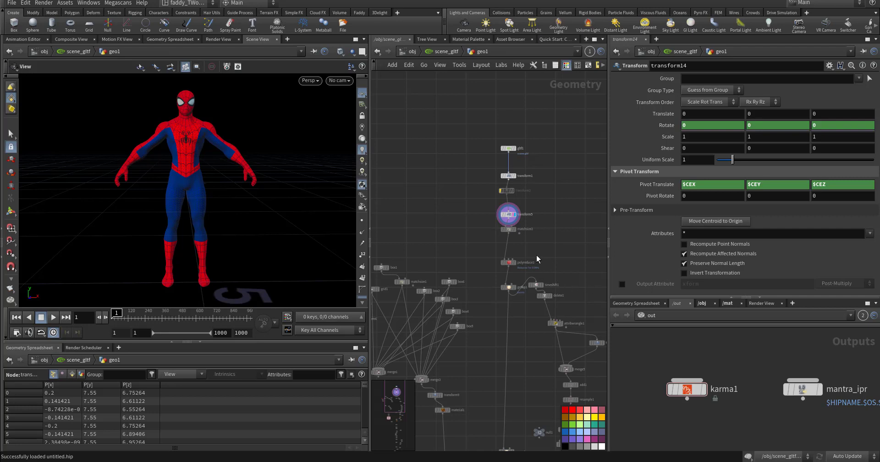
Go up to the object level and select the scene_gltf glTF Hierarchy node
{"action": "middle_click_drag", "start_coordinate": [468, 233], "coordinate": [477, 260]}
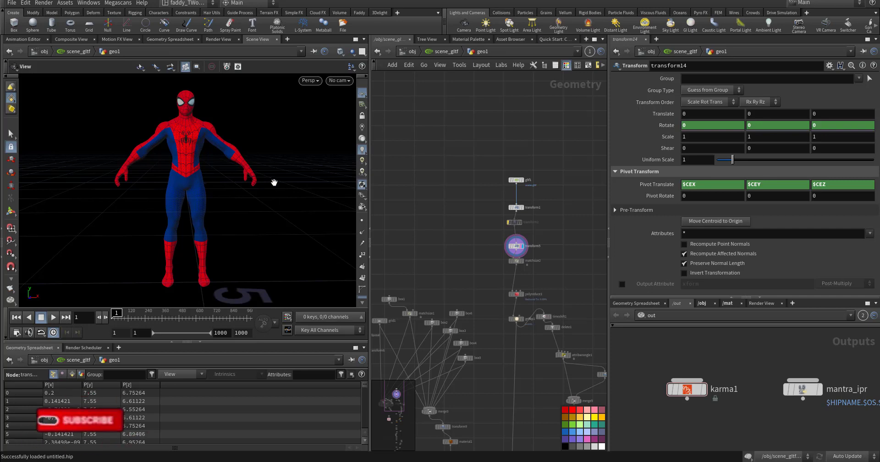
{"action": "middle_click_drag", "start_coordinate": [467, 224], "coordinate": [465, 199]}
{"action": "scroll", "coordinate": [467, 197], "scroll_direction": "down", "scroll_amount": 6}
{"action": "scroll", "coordinate": [448, 211], "scroll_direction": "up", "scroll_amount": 3}
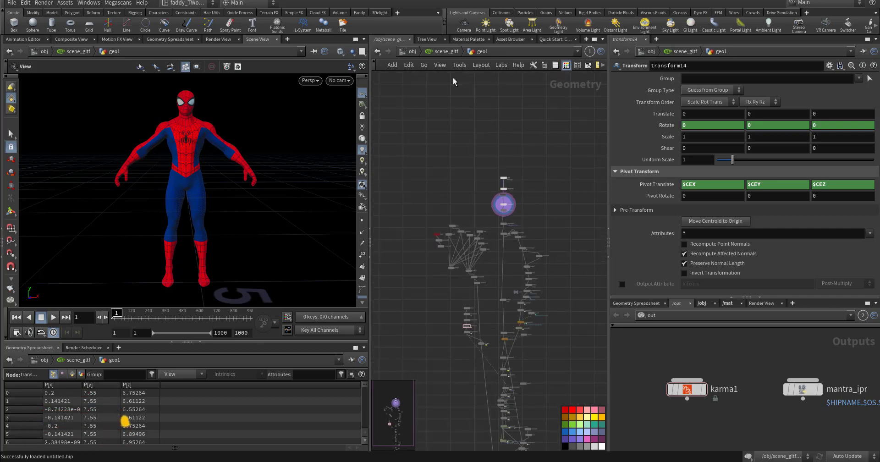
{"action": "left_click", "coordinate": [407, 52]}
{"action": "left_click", "coordinate": [488, 261]}
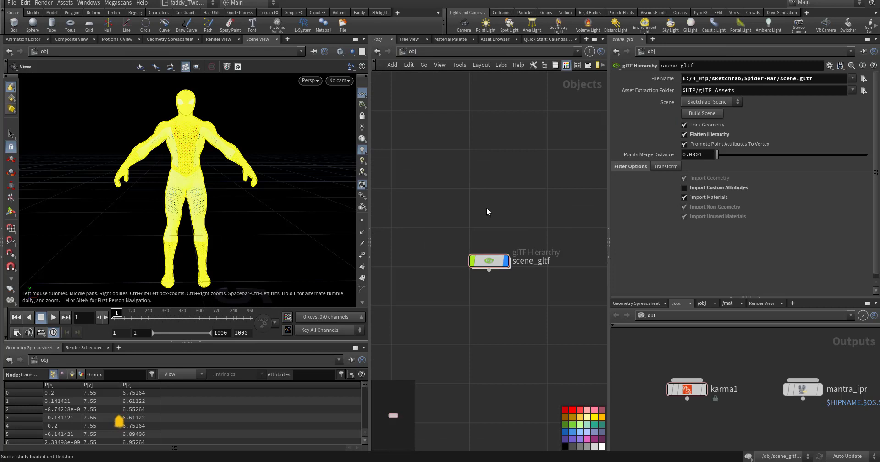
Open the scene_gltf network and inspect its area lights arealight1 and arealight3 and the cam1 camera
{"action": "double_click", "coordinate": [487, 259]}
{"action": "left_click_drag", "start_coordinate": [587, 214], "coordinate": [446, 283]}
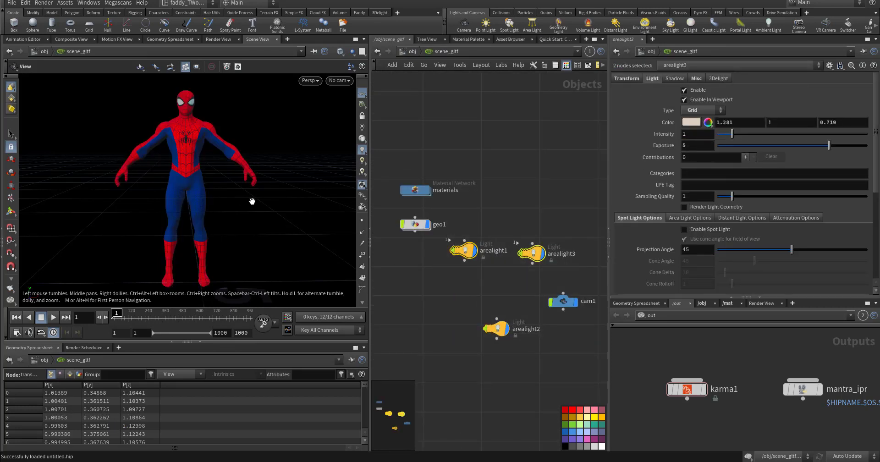
{"action": "right_click_drag", "start_coordinate": [264, 199], "coordinate": [119, 218]}
{"action": "right_click_drag", "start_coordinate": [244, 225], "coordinate": [87, 235]}
{"action": "left_click_drag", "start_coordinate": [202, 232], "coordinate": [275, 206]}
{"action": "left_click_drag", "start_coordinate": [501, 277], "coordinate": [552, 308]}
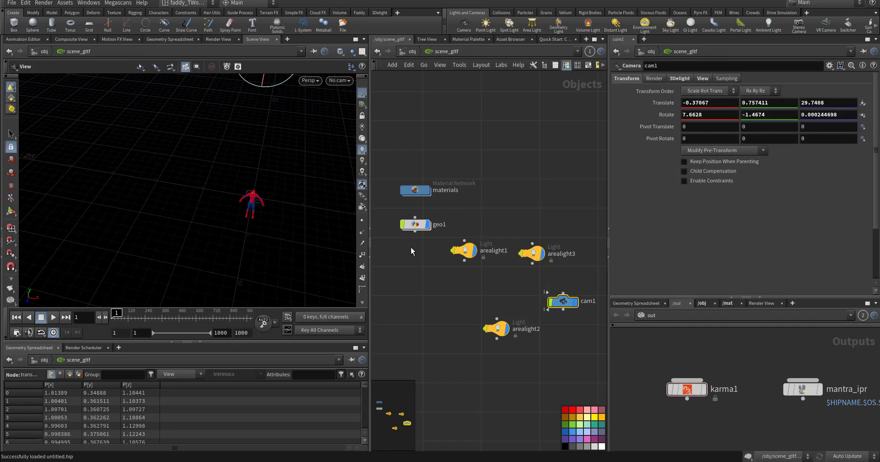
Inspect the texture settings of the M_MED_Parallel_Comic_Body shader in the materials network, and return to scene_gltf
{"action": "double_click", "coordinate": [416, 192]}
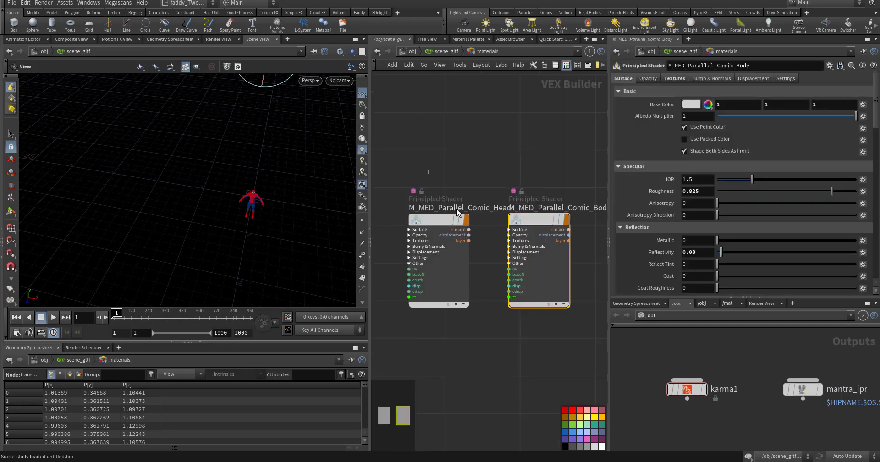
{"action": "left_click", "coordinate": [534, 219]}
{"action": "left_click", "coordinate": [674, 78]}
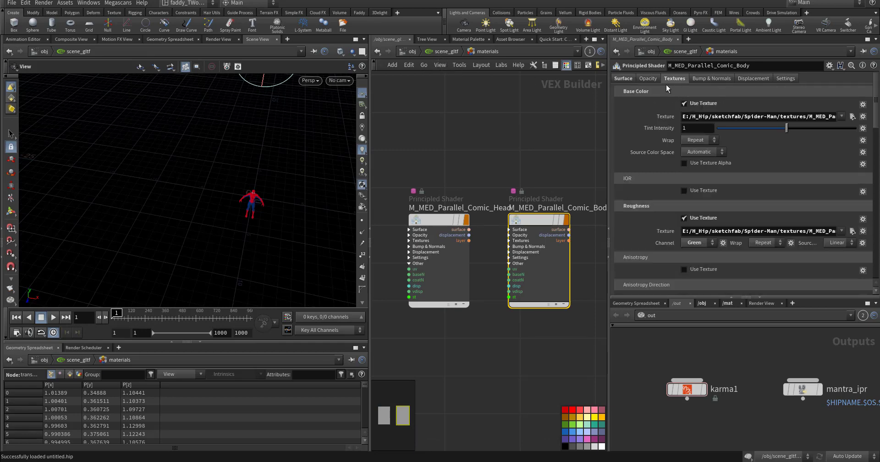
{"action": "left_click", "coordinate": [446, 51]}
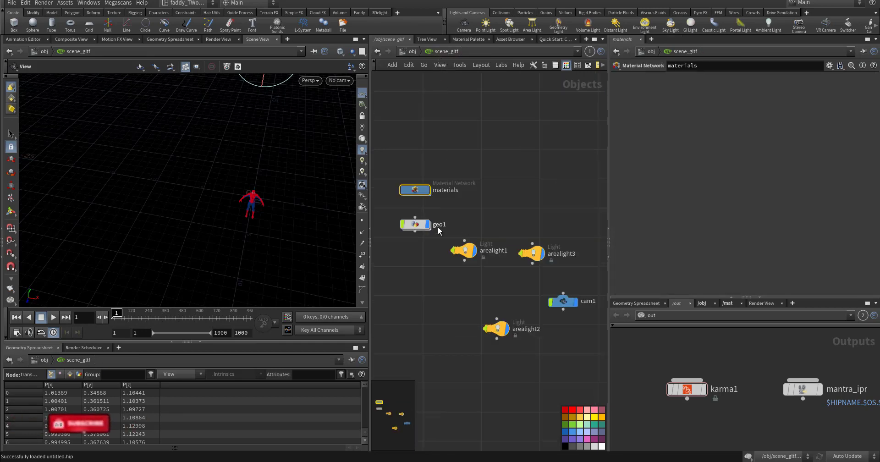
Open the geo1 network, display the imported gltf1 geometry and inspect it in the viewport
{"action": "double_click", "coordinate": [413, 223]}
{"action": "scroll", "coordinate": [474, 231], "scroll_direction": "up", "scroll_amount": 5}
{"action": "left_click", "coordinate": [550, 269]}
{"action": "left_click", "coordinate": [532, 269]}
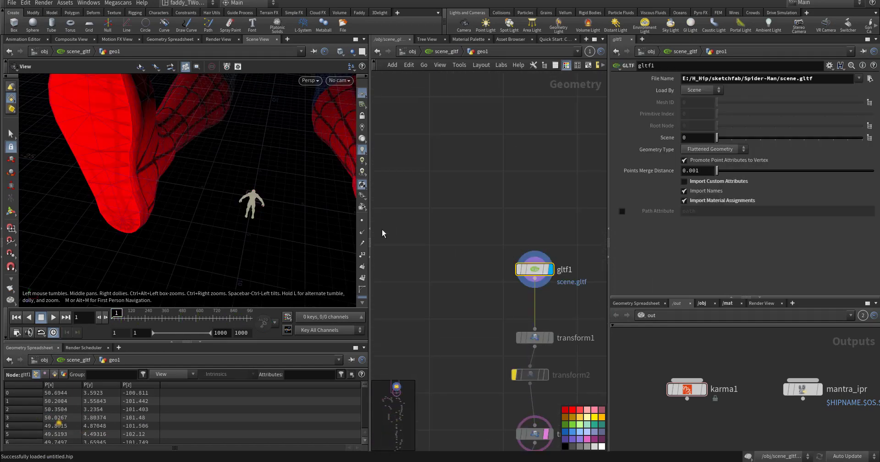
{"action": "right_click_drag", "start_coordinate": [285, 192], "coordinate": [147, 218]}
{"action": "right_click_drag", "start_coordinate": [312, 176], "coordinate": [255, 158]}
{"action": "left_click_drag", "start_coordinate": [255, 158], "coordinate": [298, 150]}
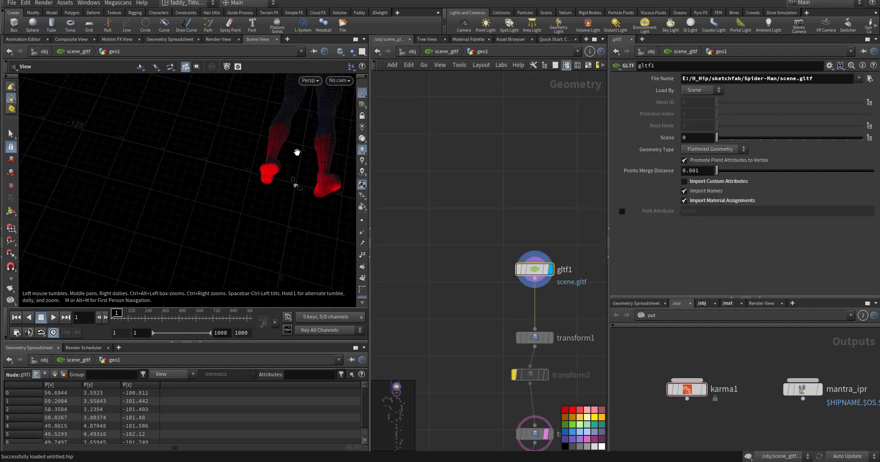
{"action": "middle_click_drag", "start_coordinate": [298, 149], "coordinate": [226, 189]}
{"action": "left_click_drag", "start_coordinate": [226, 189], "coordinate": [204, 184]}
Display and select the transform1 node, and frame its scaled and rotated character in the viewport
{"action": "middle_click_drag", "start_coordinate": [495, 305], "coordinate": [448, 205]}
{"action": "left_click", "coordinate": [504, 239]}
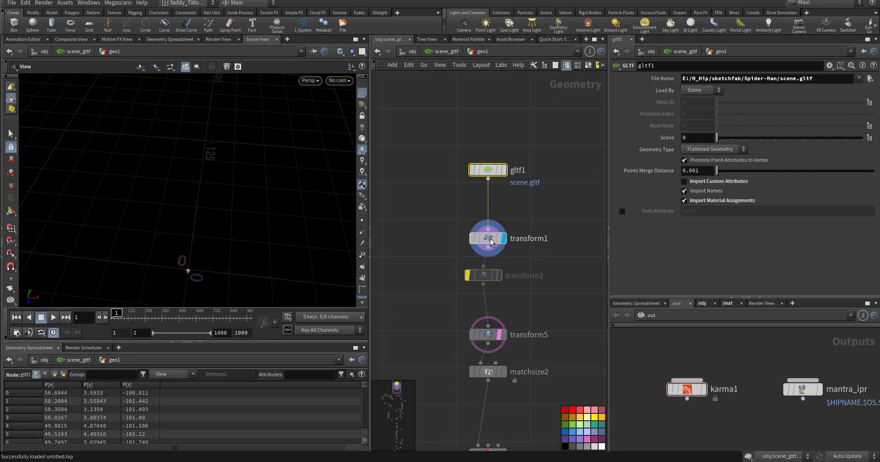
{"action": "left_click", "coordinate": [486, 238]}
{"action": "key", "text": "space+g"}
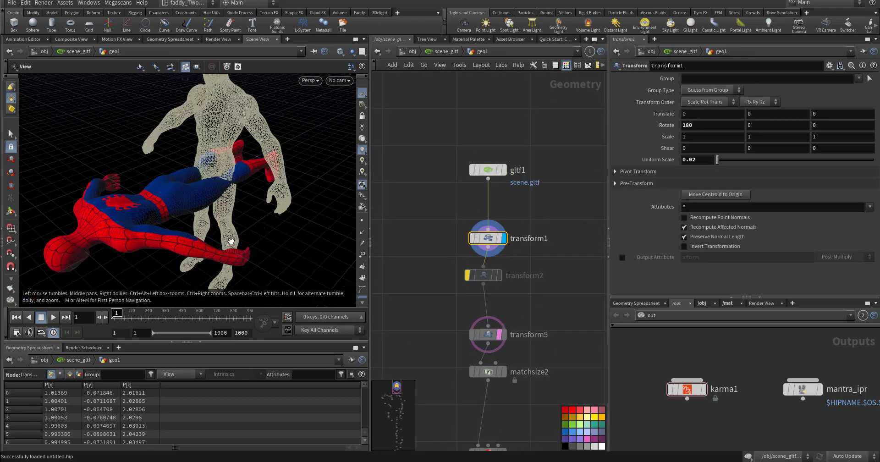
{"action": "left_click_drag", "start_coordinate": [230, 241], "coordinate": [275, 220]}
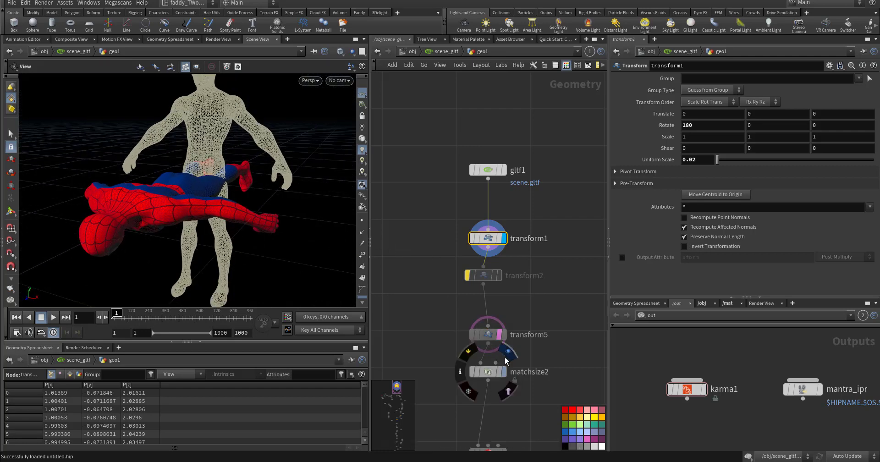
Turn off the template overlay of transform5, then display and select that node to view the character
{"action": "left_click", "coordinate": [509, 354]}
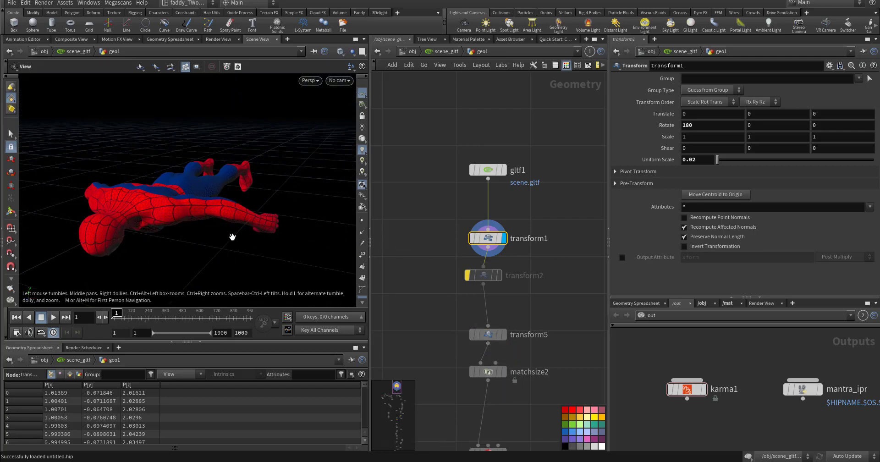
{"action": "left_click_drag", "start_coordinate": [232, 240], "coordinate": [255, 176]}
{"action": "middle_click_drag", "start_coordinate": [421, 288], "coordinate": [412, 261]}
{"action": "middle_click_drag", "start_coordinate": [505, 270], "coordinate": [498, 225]}
{"action": "left_click", "coordinate": [487, 263]}
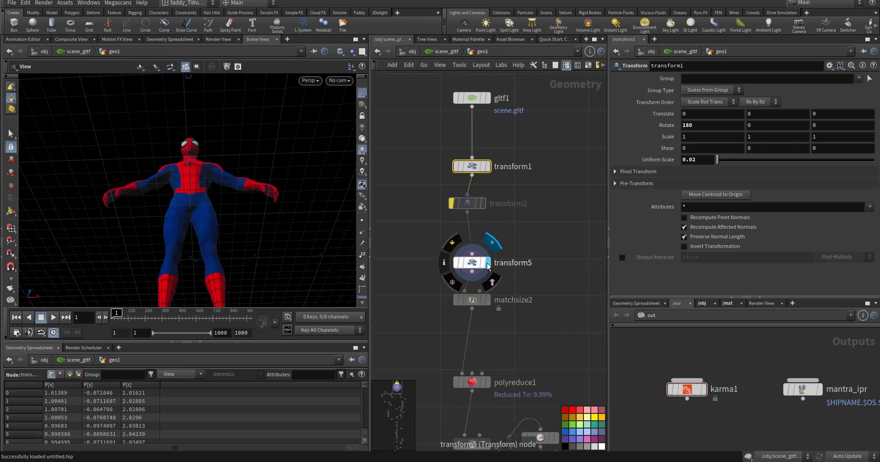
{"action": "left_click_drag", "start_coordinate": [198, 228], "coordinate": [206, 229]}
{"action": "scroll", "coordinate": [207, 229], "scroll_direction": "down", "scroll_amount": 3}
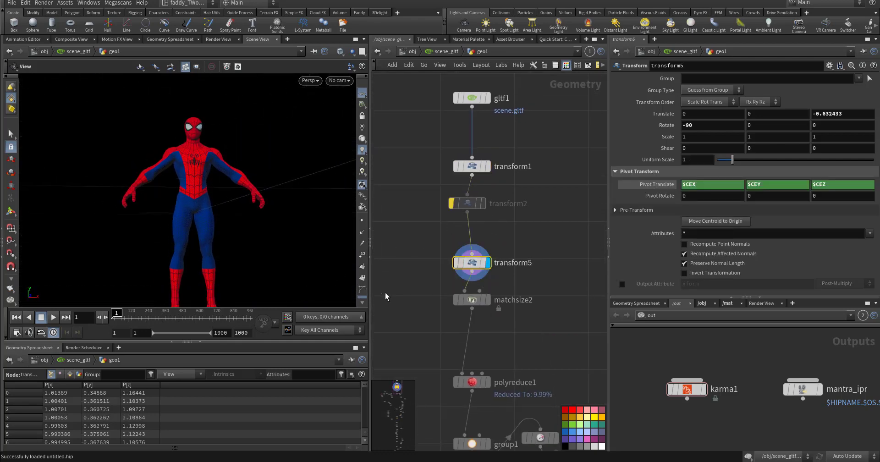
Display and select the matchsize2 node and check how the character stands on the ground
{"action": "middle_click_drag", "start_coordinate": [425, 305], "coordinate": [401, 252]}
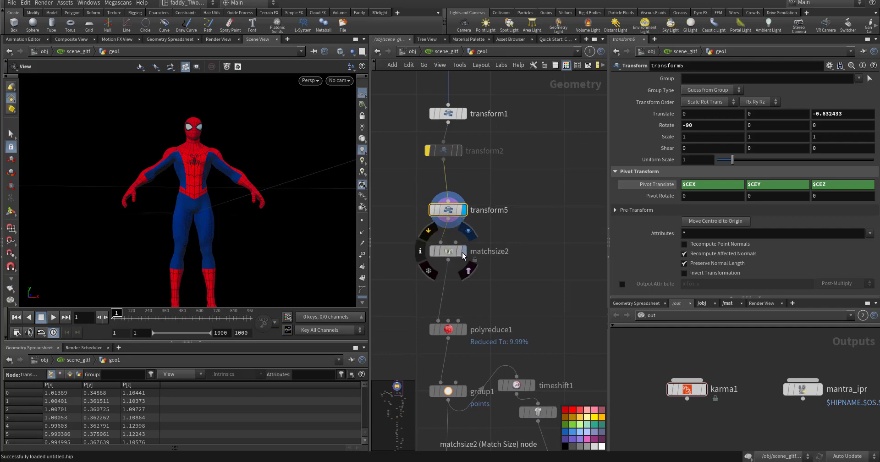
{"action": "left_click", "coordinate": [463, 247]}
{"action": "left_click", "coordinate": [447, 249]}
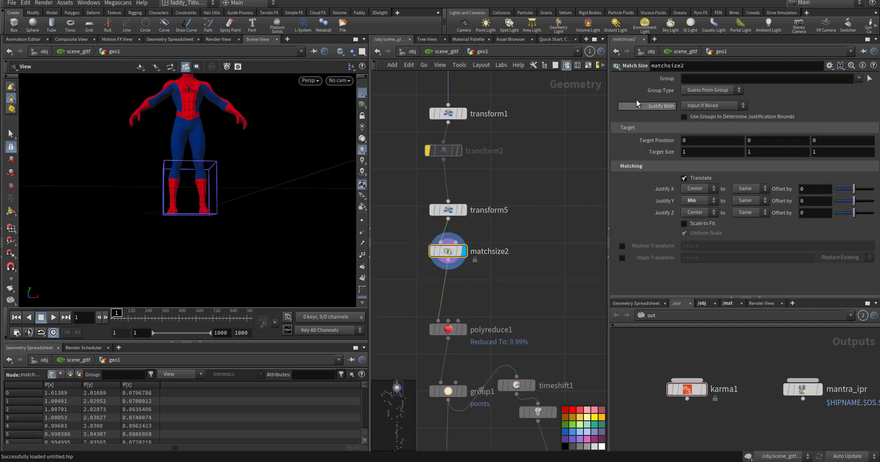
{"action": "left_click_drag", "start_coordinate": [236, 163], "coordinate": [178, 144]}
{"action": "middle_click_drag", "start_coordinate": [177, 161], "coordinate": [172, 202]}
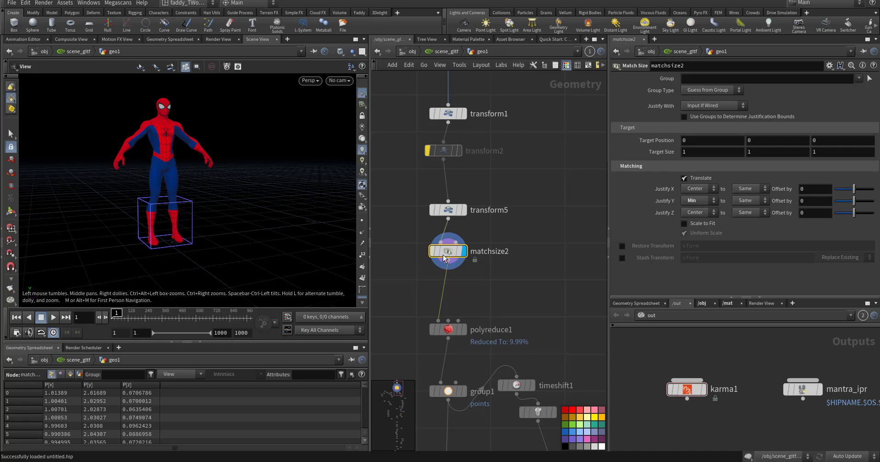
Display and select the polyreduce1 node, with the viewport focused closely on the character's mesh
{"action": "middle_click_drag", "start_coordinate": [426, 277], "coordinate": [444, 225]}
{"action": "right_click_drag", "start_coordinate": [132, 149], "coordinate": [330, 134]}
{"action": "middle_click_drag", "start_coordinate": [195, 161], "coordinate": [222, 189]}
{"action": "right_click_drag", "start_coordinate": [222, 189], "coordinate": [354, 162]}
{"action": "left_click_drag", "start_coordinate": [242, 162], "coordinate": [412, 232]}
{"action": "left_click", "coordinate": [485, 242]}
{"action": "left_click", "coordinate": [472, 242]}
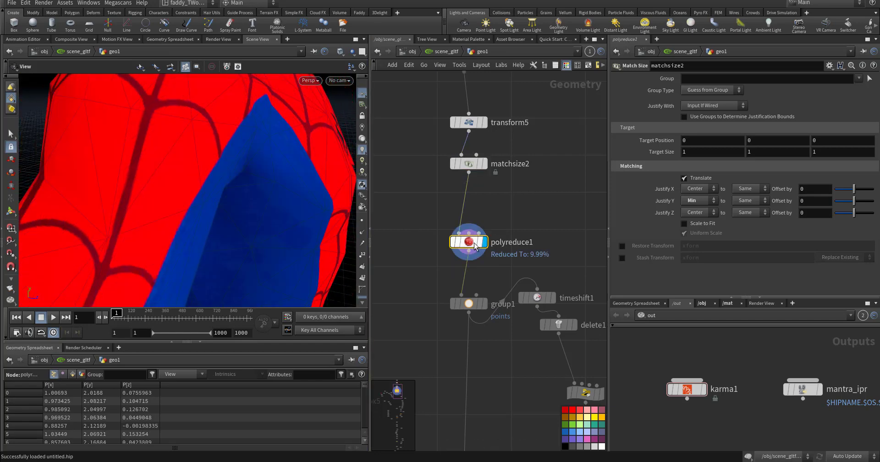
Examine the node network below polyreduce1, through the copytopoints and vellum nodes down to merge2, and return to polyreduce1
{"action": "middle_click_drag", "start_coordinate": [436, 265], "coordinate": [431, 222]}
{"action": "scroll", "coordinate": [431, 221], "scroll_direction": "down", "scroll_amount": 2}
{"action": "scroll", "coordinate": [431, 229], "scroll_direction": "down", "scroll_amount": 8}
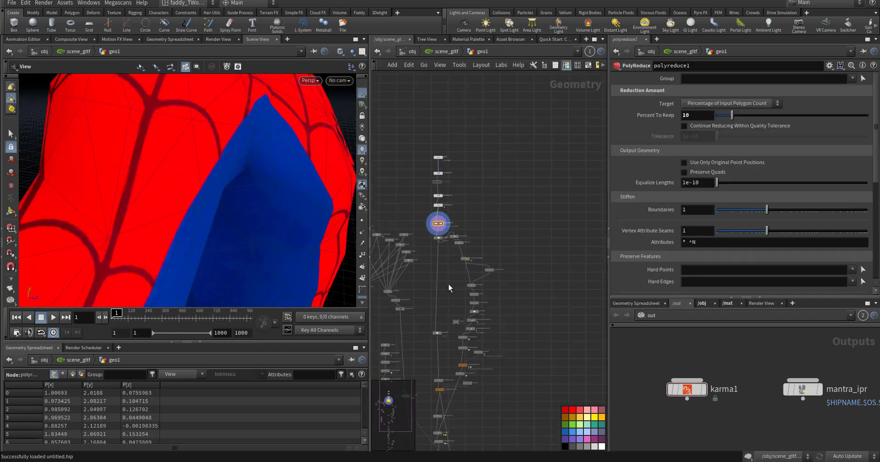
{"action": "middle_click_drag", "start_coordinate": [448, 285], "coordinate": [467, 226]}
{"action": "scroll", "coordinate": [453, 294], "scroll_direction": "up", "scroll_amount": 7}
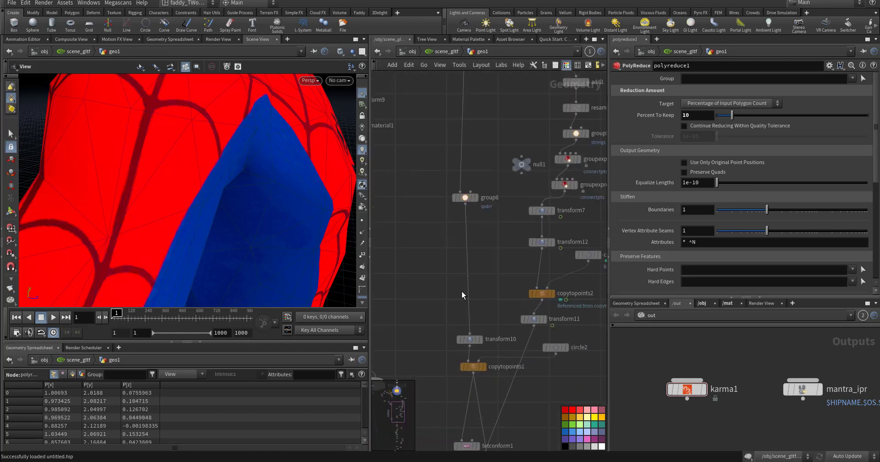
{"action": "middle_click_drag", "start_coordinate": [429, 201], "coordinate": [433, 255]}
{"action": "scroll", "coordinate": [433, 255], "scroll_direction": "down", "scroll_amount": 8}
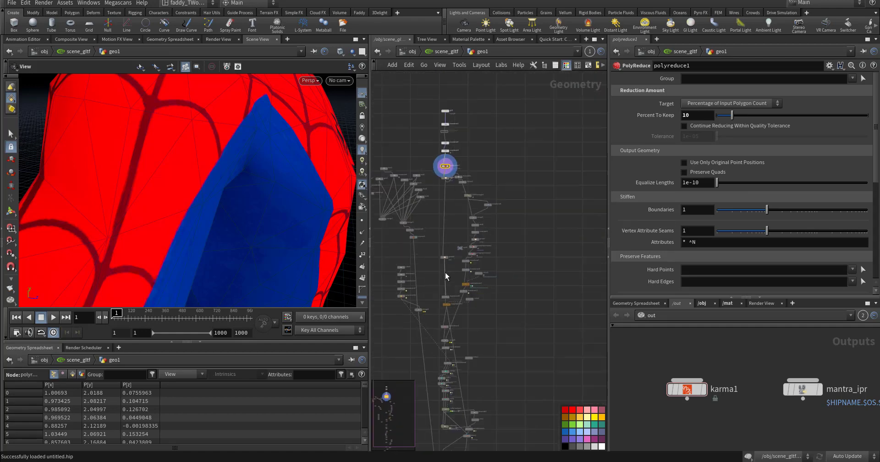
{"action": "scroll", "coordinate": [507, 257], "scroll_direction": "up", "scroll_amount": 5}
{"action": "middle_click_drag", "start_coordinate": [505, 253], "coordinate": [513, 216]}
{"action": "scroll", "coordinate": [486, 338], "scroll_direction": "up", "scroll_amount": 6}
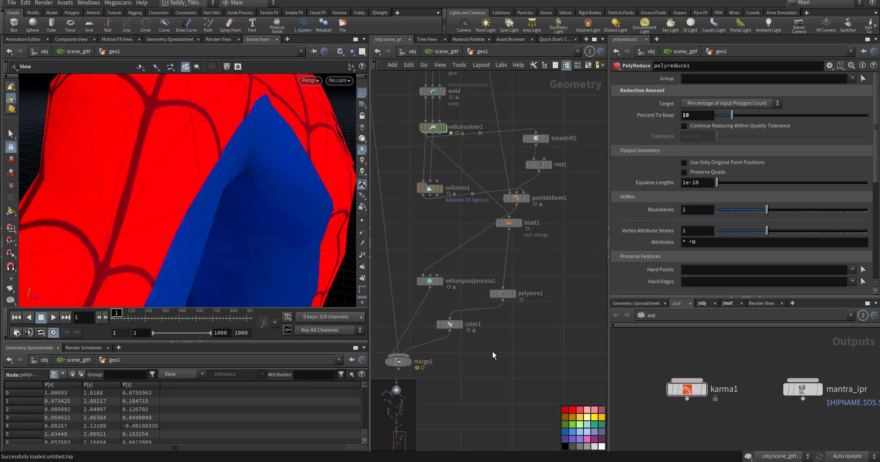
{"action": "middle_click_drag", "start_coordinate": [560, 269], "coordinate": [550, 330]}
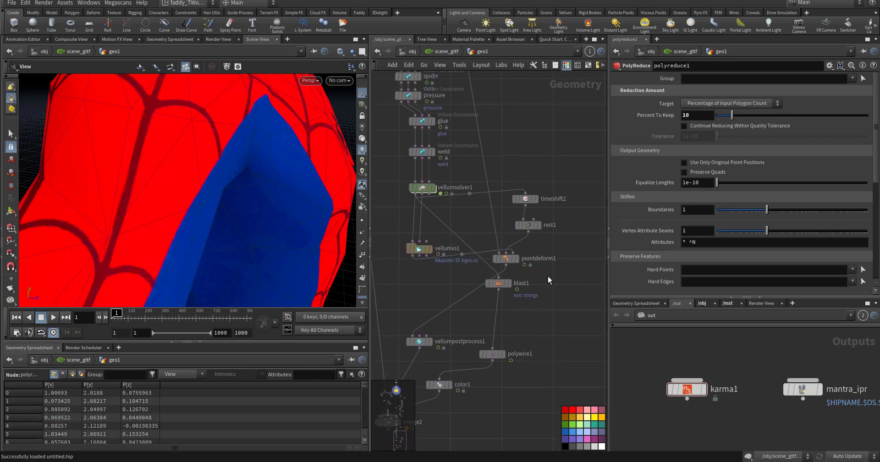
{"action": "middle_click_drag", "start_coordinate": [553, 280], "coordinate": [530, 404]}
{"action": "middle_click_drag", "start_coordinate": [494, 287], "coordinate": [521, 406]}
{"action": "middle_click_drag", "start_coordinate": [506, 213], "coordinate": [529, 420]}
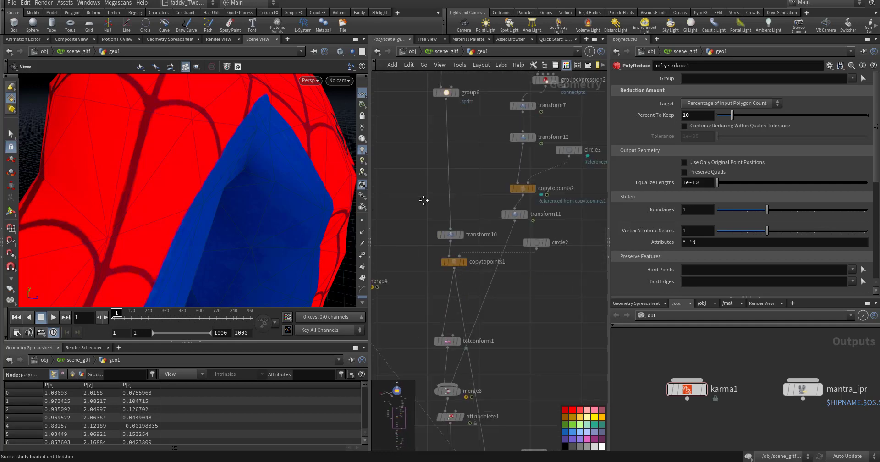
{"action": "scroll", "coordinate": [441, 315], "scroll_direction": "down", "scroll_amount": 4}
{"action": "middle_click_drag", "start_coordinate": [434, 300], "coordinate": [442, 362]}
{"action": "middle_click_drag", "start_coordinate": [428, 251], "coordinate": [434, 330]}
{"action": "scroll", "coordinate": [457, 225], "scroll_direction": "up", "scroll_amount": 4}
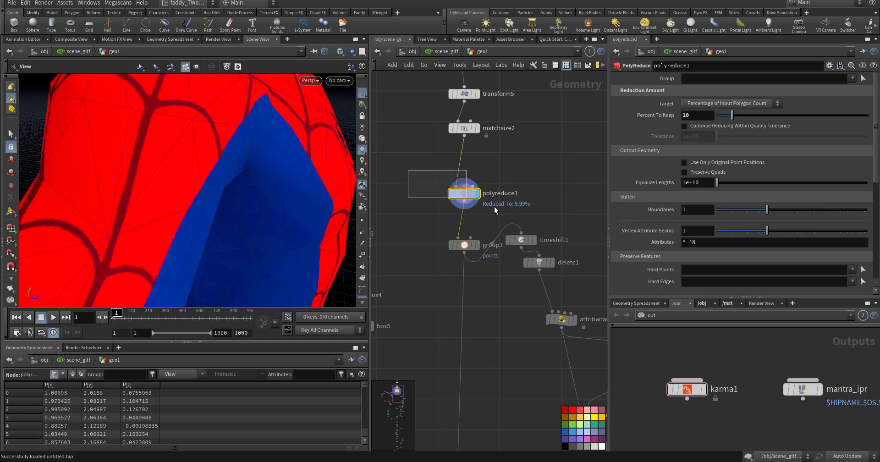
Examine the reduced mesh of polyreduce1 around the character's shoulder, arm and torso
{"action": "middle_click_drag", "start_coordinate": [433, 226], "coordinate": [415, 192]}
{"action": "scroll", "coordinate": [196, 189], "scroll_direction": "down", "scroll_amount": 3}
{"action": "left_click_drag", "start_coordinate": [196, 188], "coordinate": [229, 186]}
{"action": "scroll", "coordinate": [249, 192], "scroll_direction": "down", "scroll_amount": 3}
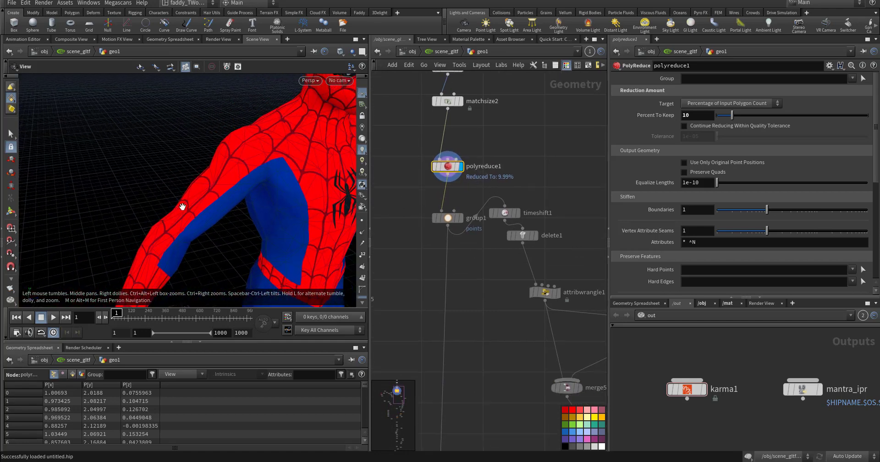
{"action": "left_click_drag", "start_coordinate": [183, 207], "coordinate": [243, 195]}
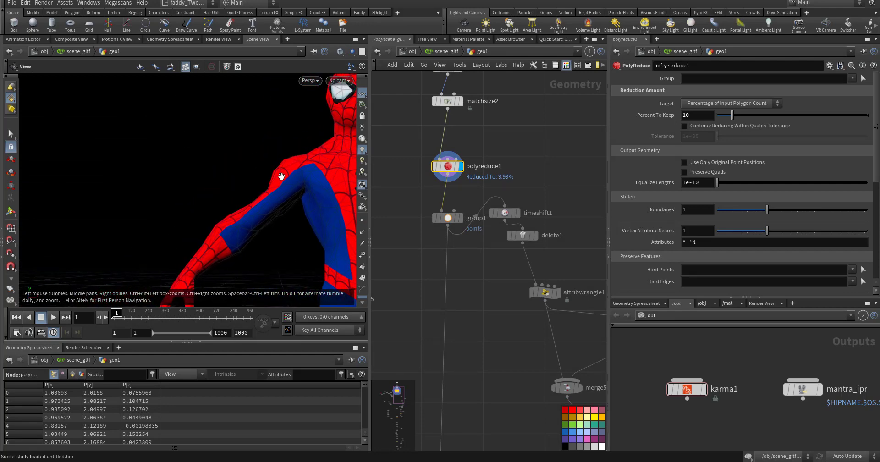
{"action": "mouse_move", "coordinate": [303, 183]}
{"action": "right_mouse_down"}
{"action": "mouse_move", "coordinate": [184, 197]}
{"action": "mouse_move", "coordinate": [304, 187]}
{"action": "right_mouse_up"}
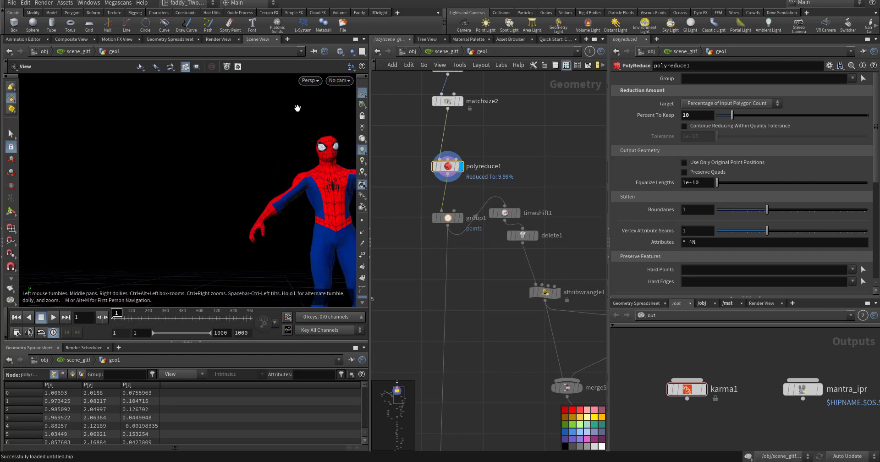
Display and select the group1 node and inspect its points group on the character's shoulders from several angles
{"action": "left_click", "coordinate": [461, 218]}
{"action": "left_click", "coordinate": [447, 219]}
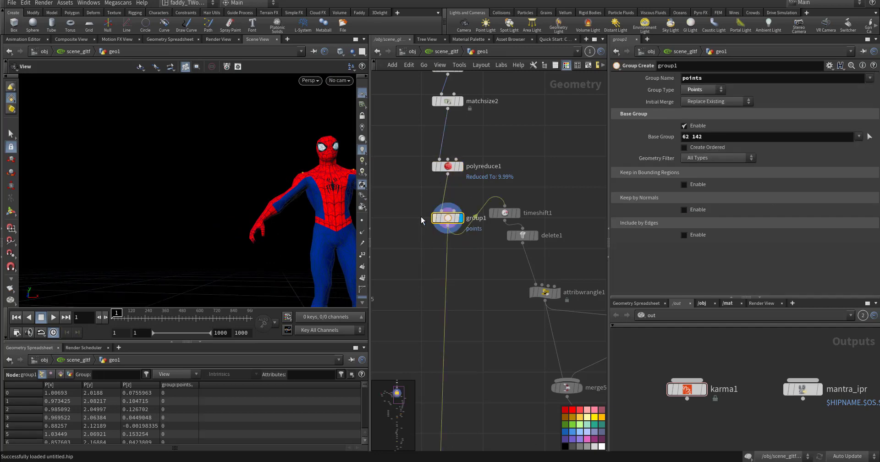
{"action": "left_click_drag", "start_coordinate": [296, 227], "coordinate": [231, 243]}
{"action": "middle_click_drag", "start_coordinate": [231, 243], "coordinate": [91, 259]}
{"action": "right_click_drag", "start_coordinate": [202, 220], "coordinate": [274, 205]}
{"action": "left_click_drag", "start_coordinate": [263, 207], "coordinate": [328, 255]}
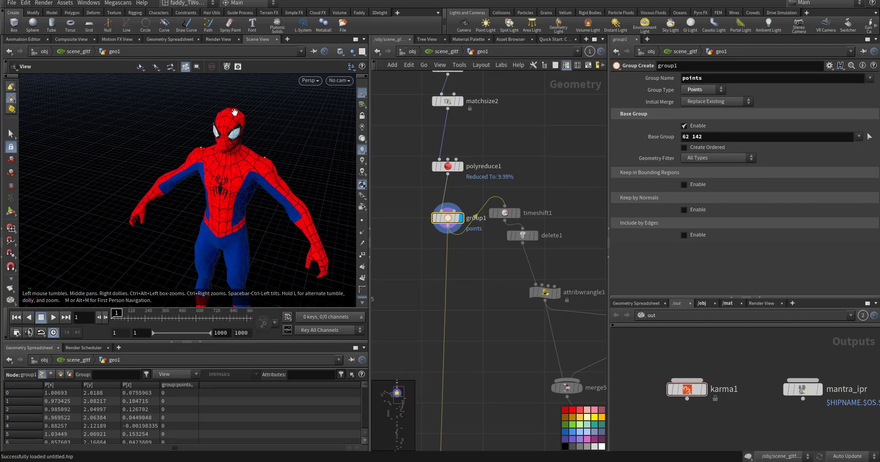
{"action": "left_click_drag", "start_coordinate": [273, 168], "coordinate": [192, 173]}
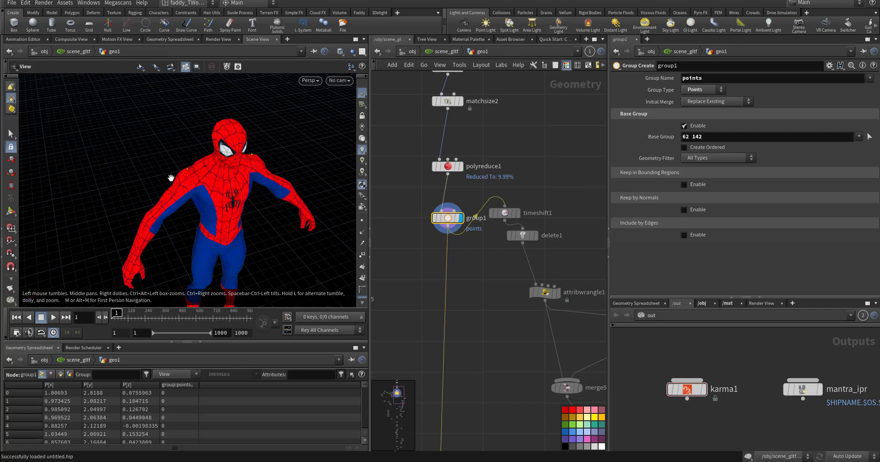
{"action": "left_click_drag", "start_coordinate": [187, 185], "coordinate": [276, 268]}
{"action": "left_click_drag", "start_coordinate": [243, 178], "coordinate": [237, 145]}
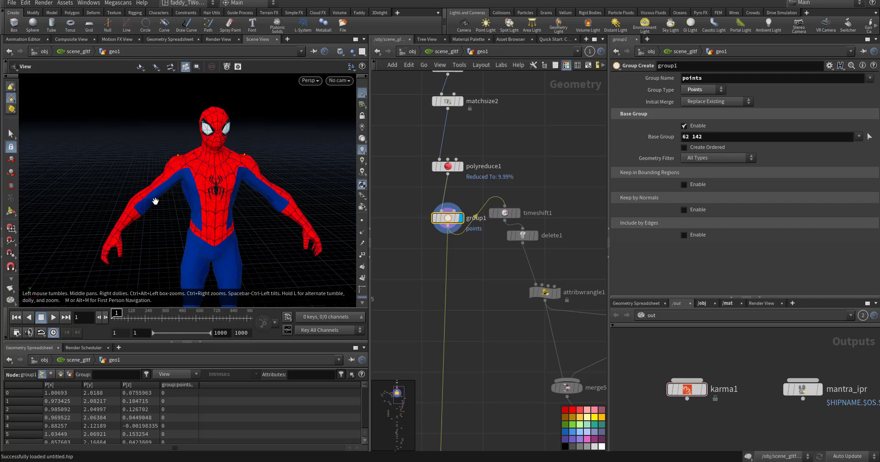
{"action": "scroll", "coordinate": [489, 272], "scroll_direction": "up", "scroll_amount": 4}
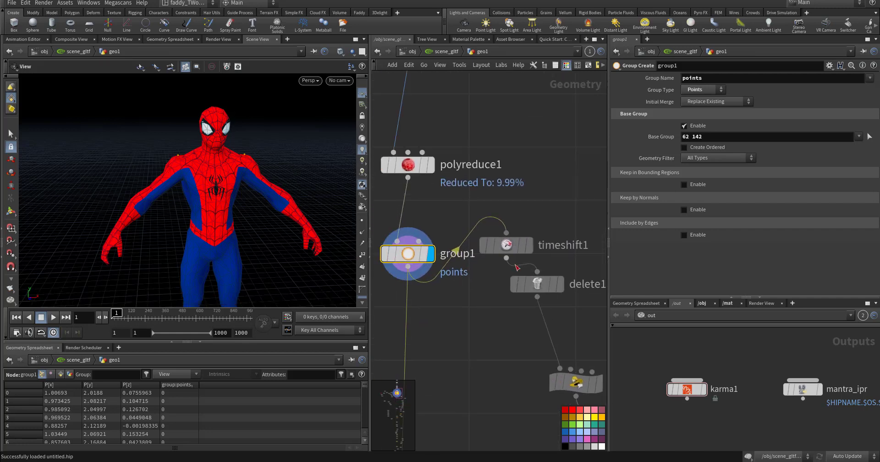
Display and select the timeshift1 node and examine its Frame setting of 1
{"action": "left_click", "coordinate": [530, 246]}
{"action": "left_click", "coordinate": [513, 246]}
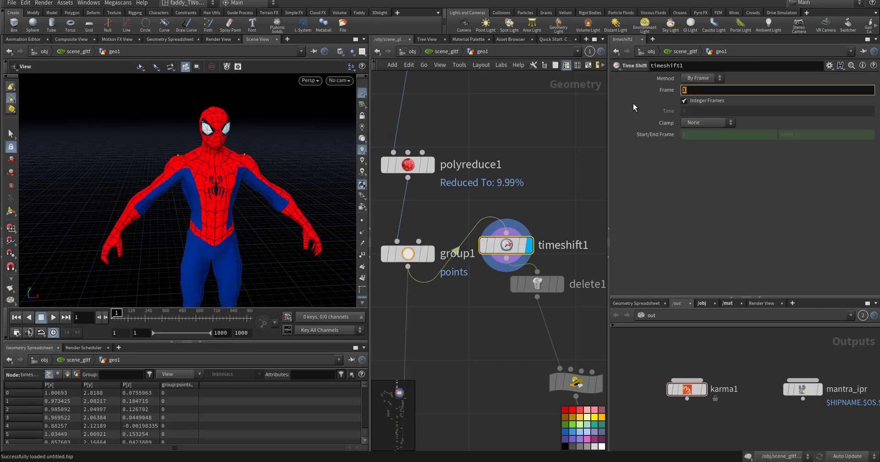
{"action": "left_click", "coordinate": [559, 202]}
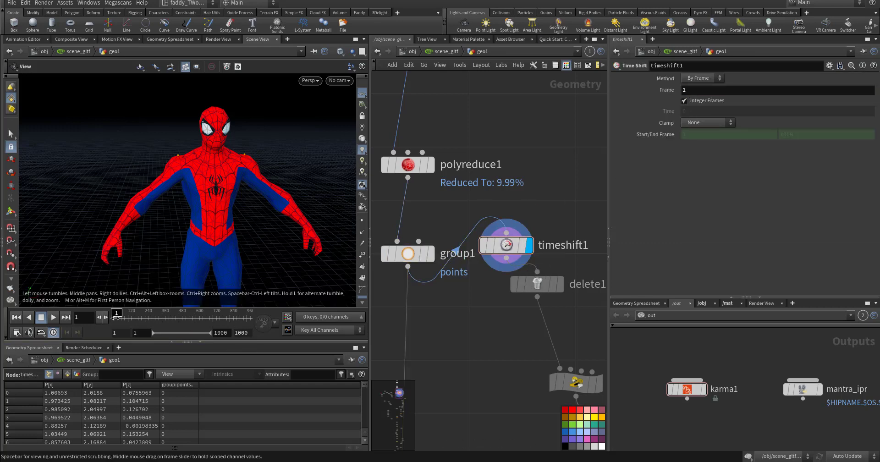
Display the delete1 node, check the group name in group1, and inspect delete1's Delete Non-Selected settings for the points group
{"action": "middle_click_drag", "start_coordinate": [471, 329], "coordinate": [463, 262]}
{"action": "left_click", "coordinate": [531, 228]}
{"action": "left_click", "coordinate": [515, 227]}
{"action": "left_click", "coordinate": [447, 222]}
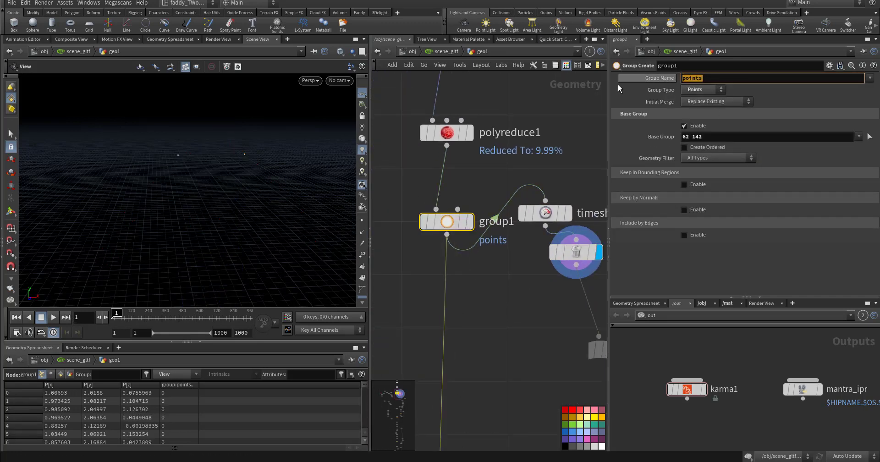
{"action": "middle_click_drag", "start_coordinate": [538, 312], "coordinate": [440, 259]}
{"action": "left_click_drag", "start_coordinate": [466, 246], "coordinate": [546, 185]}
{"action": "middle_click_drag", "start_coordinate": [488, 305], "coordinate": [411, 231]}
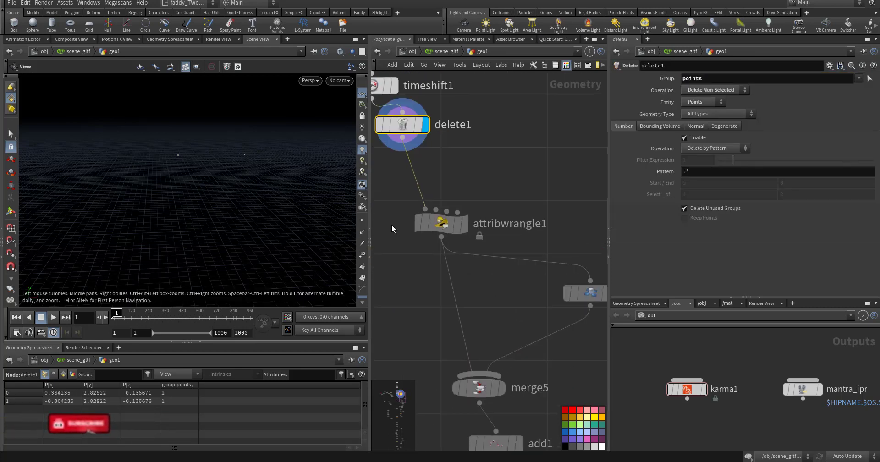
Display attribwrangle1, compare its i@id= i@ptnum expression with the viewport point numbers, and hide the numbers again
{"action": "left_click", "coordinate": [446, 225]}
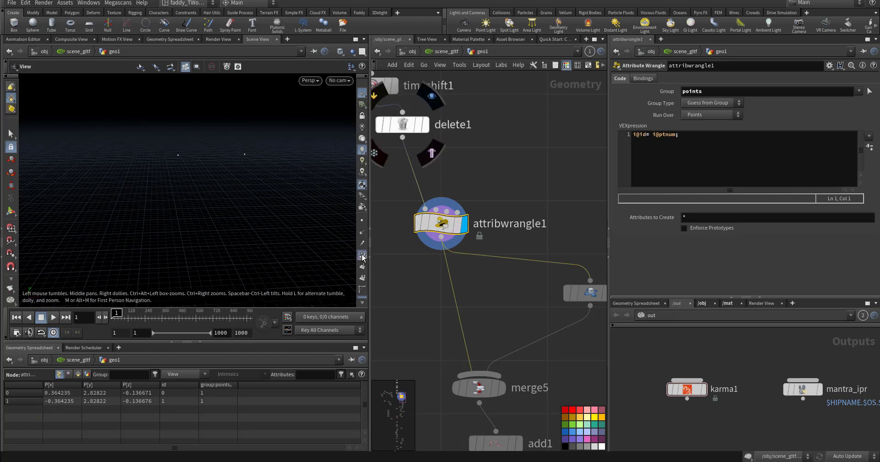
{"action": "left_click_drag", "start_coordinate": [215, 171], "coordinate": [286, 150]}
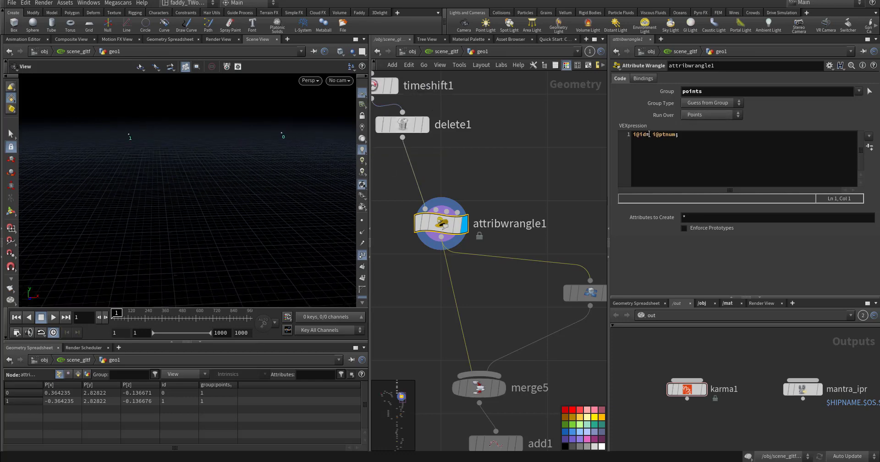
{"action": "left_click", "coordinate": [645, 134]}
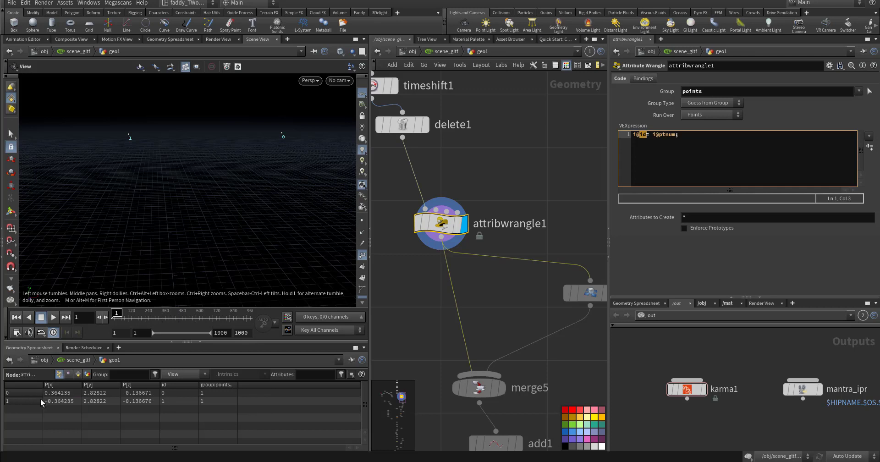
{"action": "left_click", "coordinate": [361, 255]}
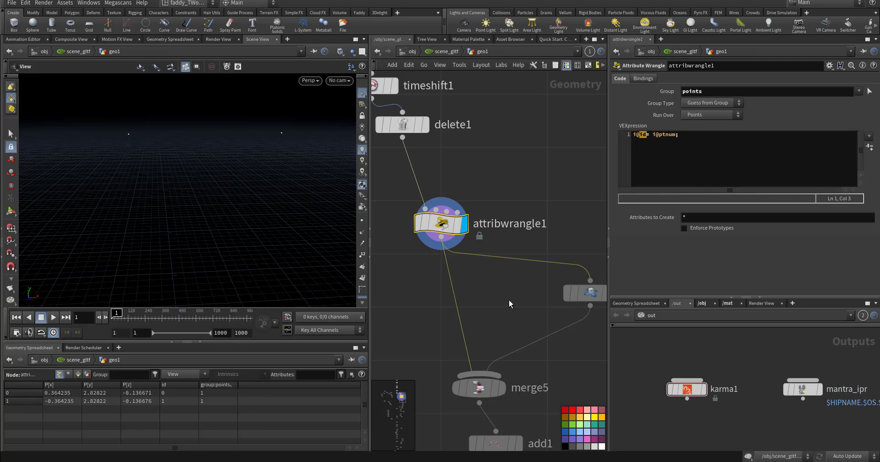
Display transform8 and compare its raised points with the original points by temporarily templating attribwrangle1
{"action": "middle_click_drag", "start_coordinate": [549, 308], "coordinate": [478, 249]}
{"action": "left_click", "coordinate": [542, 239]}
{"action": "left_click", "coordinate": [542, 241]}
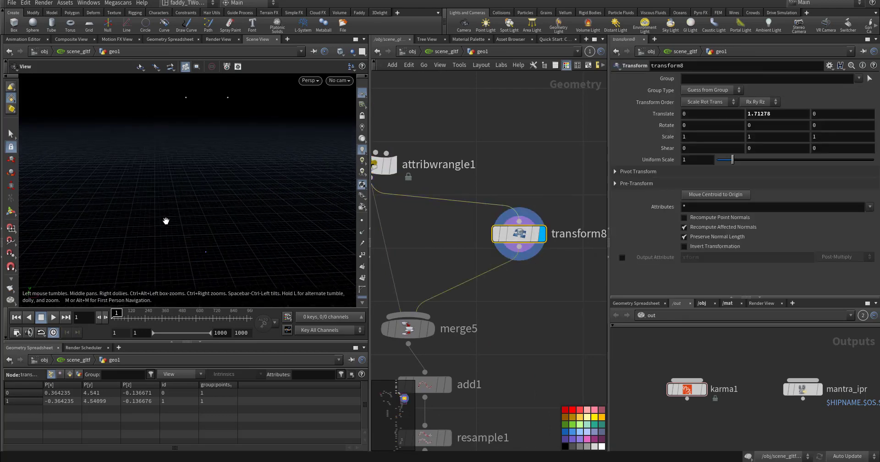
{"action": "left_click", "coordinate": [388, 173]}
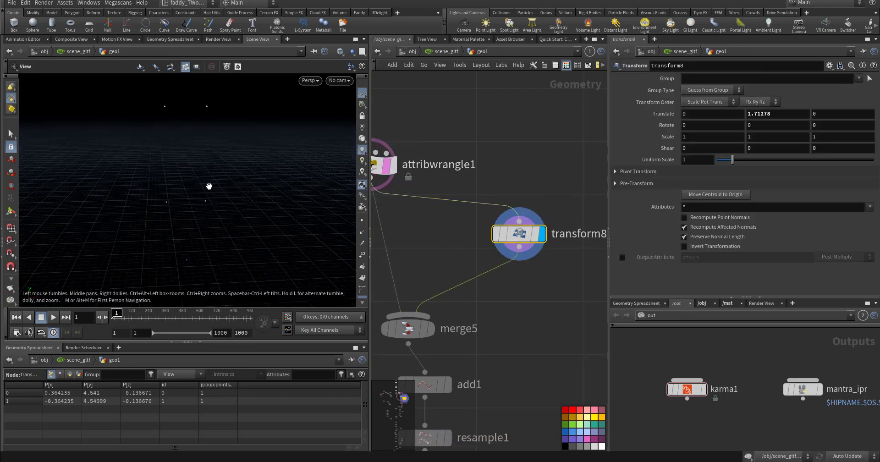
{"action": "left_click", "coordinate": [387, 167]}
Display merge5 and compare the id values of its four points in the geometry spreadsheet
{"action": "middle_click_drag", "start_coordinate": [408, 243], "coordinate": [431, 173]}
{"action": "left_click", "coordinate": [460, 260]}
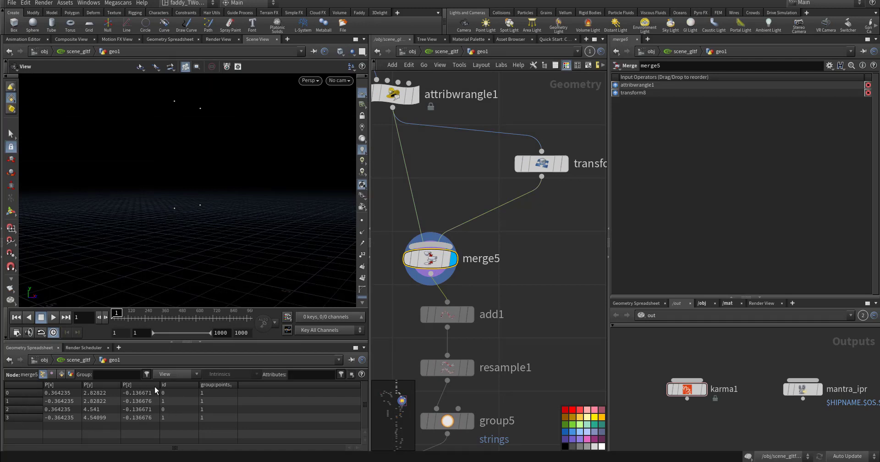
{"action": "left_click", "coordinate": [170, 392]}
{"action": "mouse_move", "coordinate": [526, 165]}
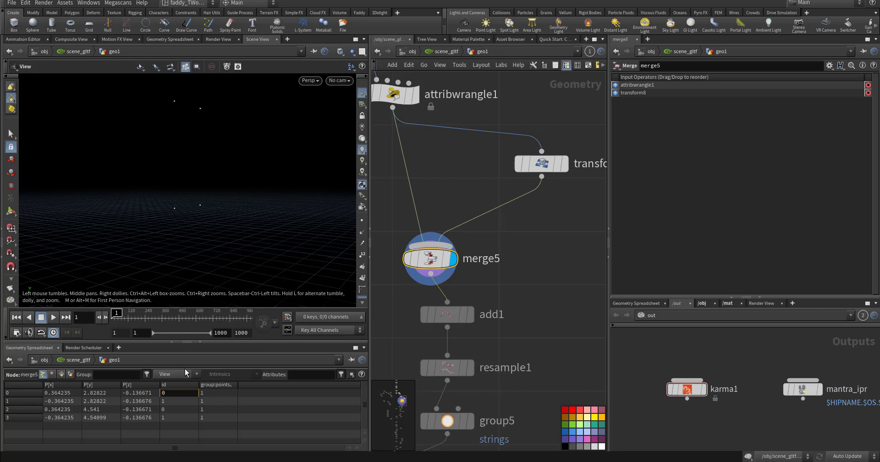
{"action": "left_click", "coordinate": [165, 409]}
{"action": "left_click", "coordinate": [167, 401]}
{"action": "left_click", "coordinate": [167, 417]}
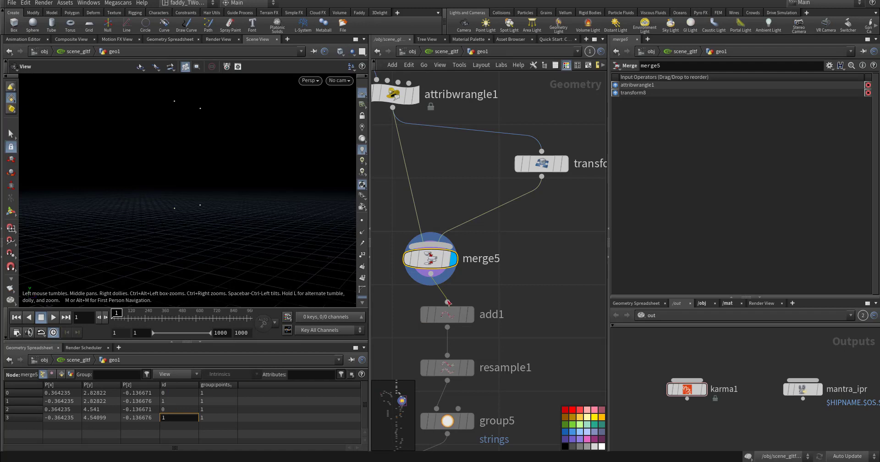
Display add1, examine its By Group polygon settings with By Attribute and id, and inspect the two resulting lines
{"action": "left_click", "coordinate": [471, 315]}
{"action": "left_click", "coordinate": [439, 321]}
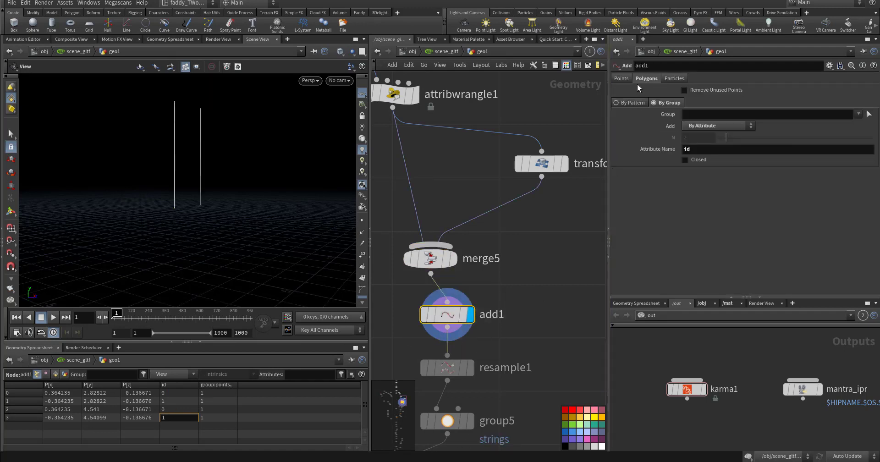
{"action": "left_click", "coordinate": [718, 126]}
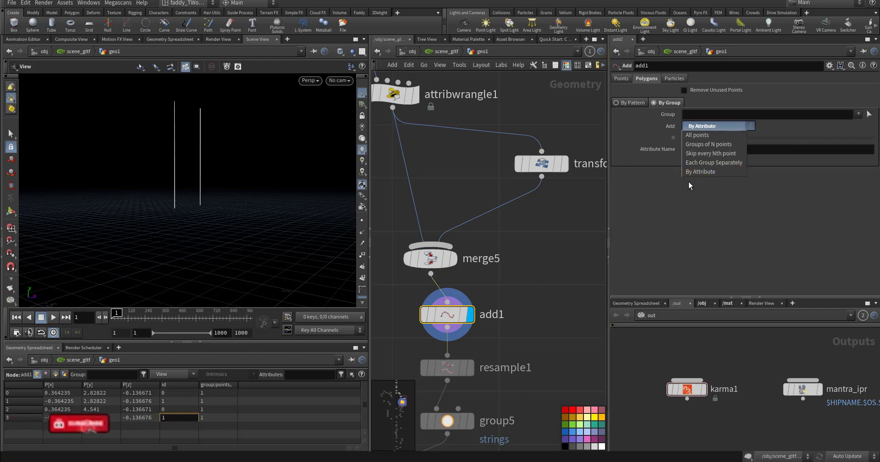
{"action": "left_click", "coordinate": [700, 171]}
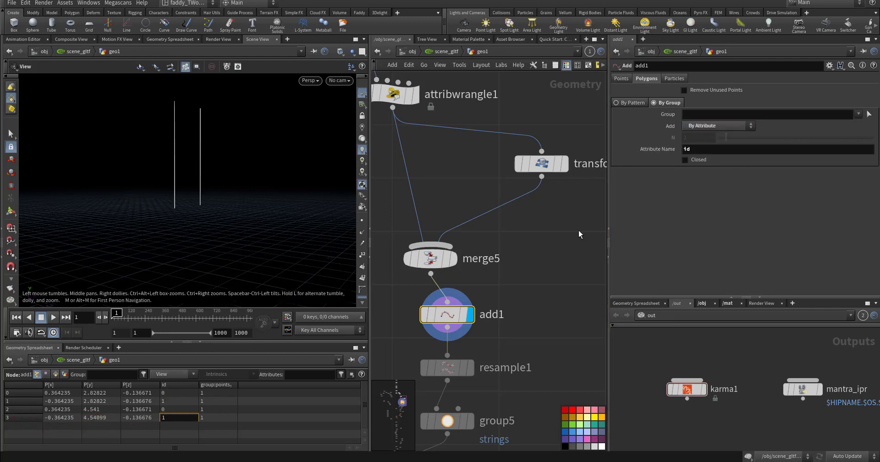
{"action": "left_click", "coordinate": [700, 146]}
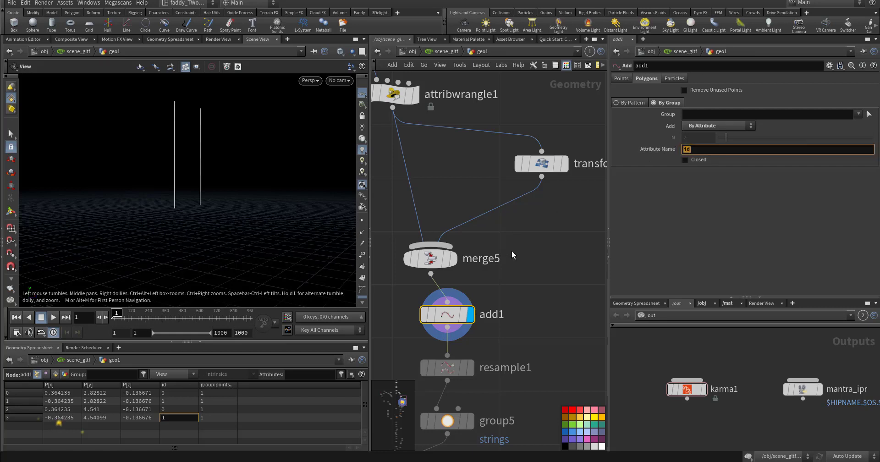
{"action": "left_click", "coordinate": [163, 409]}
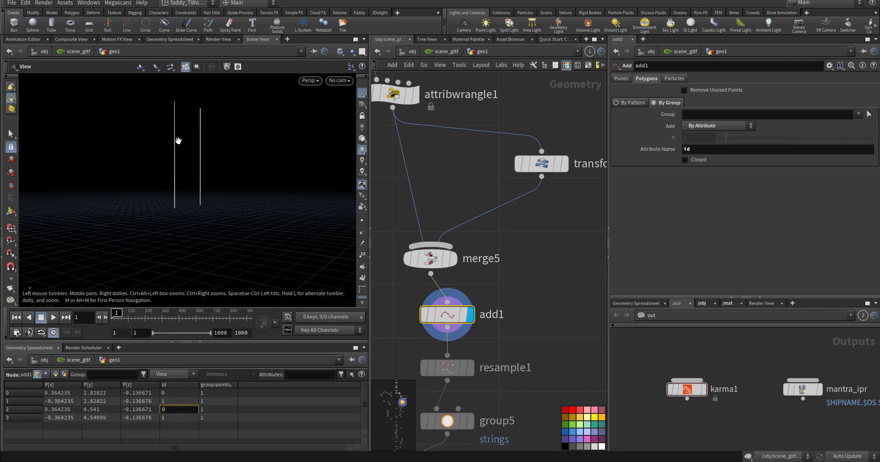
{"action": "left_click_drag", "start_coordinate": [176, 190], "coordinate": [207, 103]}
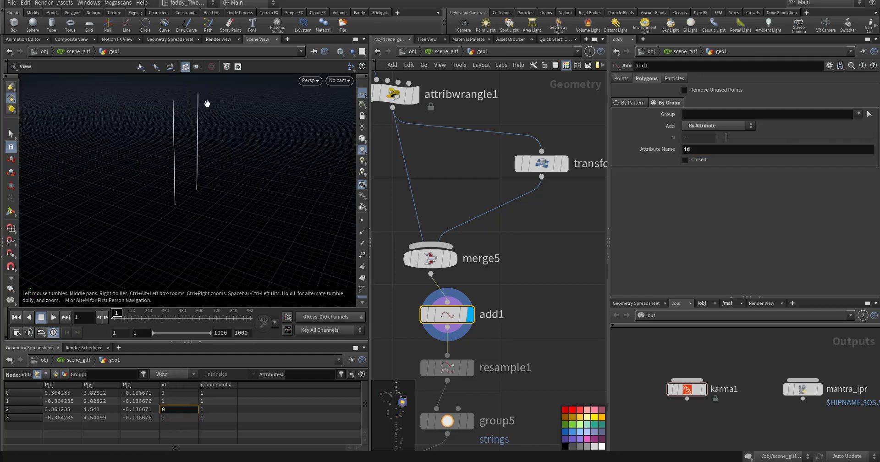
Review the node chain from timeshift1 and delete1 down through merge5 and add1 to the group expression nodes
{"action": "left_click", "coordinate": [507, 299]}
{"action": "middle_click_drag", "start_coordinate": [522, 299], "coordinate": [545, 254]}
{"action": "middle_click_drag", "start_coordinate": [392, 191], "coordinate": [449, 332]}
{"action": "middle_click_drag", "start_coordinate": [430, 290], "coordinate": [402, 200]}
{"action": "middle_click_drag", "start_coordinate": [438, 305], "coordinate": [408, 238]}
{"action": "left_click_drag", "start_coordinate": [413, 237], "coordinate": [452, 249]}
{"action": "scroll", "coordinate": [403, 230], "scroll_direction": "up", "scroll_amount": 10}
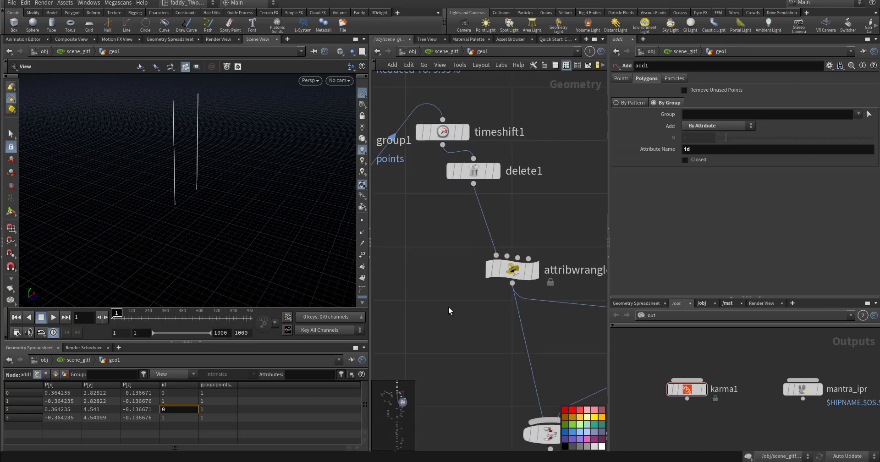
{"action": "scroll", "coordinate": [425, 207], "scroll_direction": "down", "scroll_amount": 12}
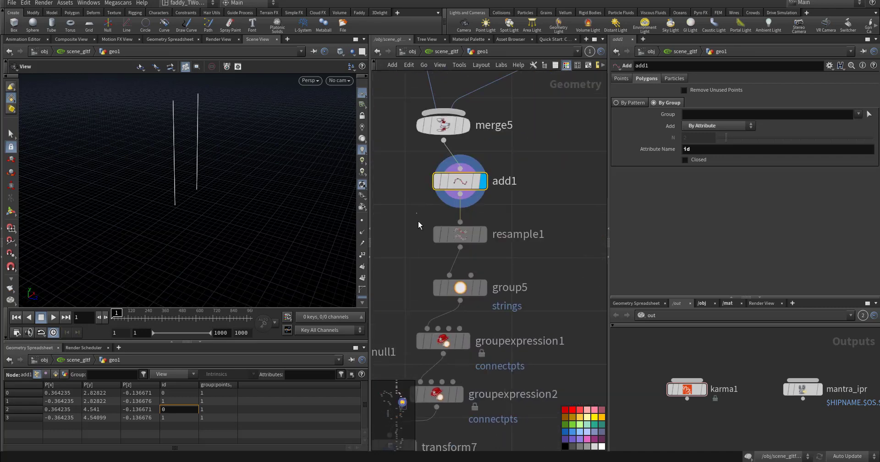
Select and display resample1, inspecting its 0.02 segment length and the points along both lines
{"action": "left_click", "coordinate": [437, 233]}
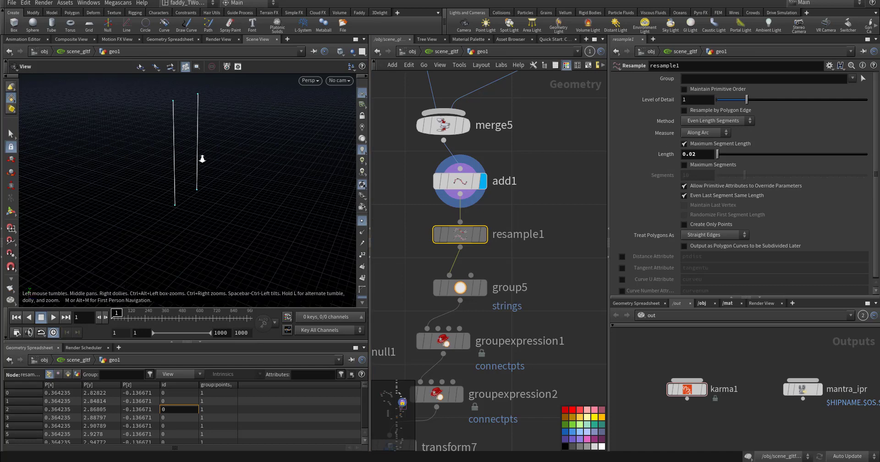
{"action": "left_click_drag", "start_coordinate": [206, 159], "coordinate": [213, 137]}
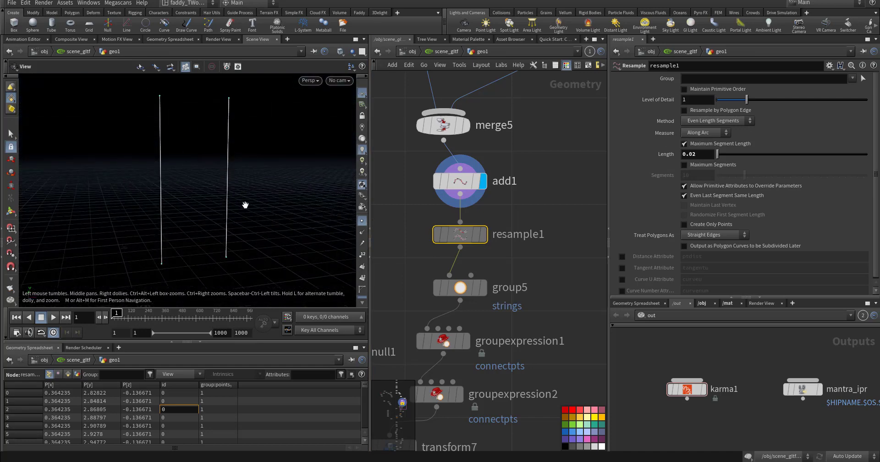
{"action": "left_click", "coordinate": [482, 234]}
{"action": "scroll", "coordinate": [249, 226], "scroll_direction": "up", "scroll_amount": 3}
{"action": "scroll", "coordinate": [321, 221], "scroll_direction": "down", "scroll_amount": 3}
{"action": "mouse_move", "coordinate": [461, 241]}
{"action": "middle_click_drag", "start_coordinate": [461, 240], "coordinate": [480, 197]}
{"action": "middle_click_drag", "start_coordinate": [405, 263], "coordinate": [433, 219]}
Display and select group5 and inspect its strings primitive group on the two resampled lines
{"action": "left_click", "coordinate": [510, 244]}
{"action": "left_click", "coordinate": [488, 251]}
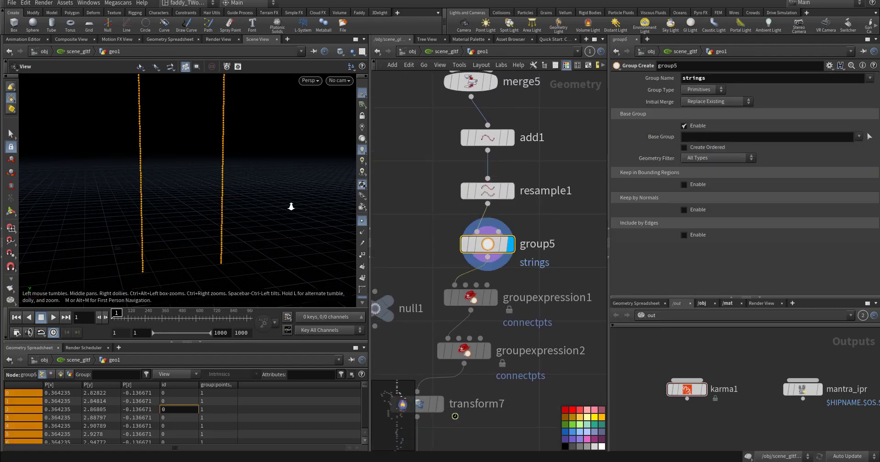
{"action": "left_click_drag", "start_coordinate": [291, 204], "coordinate": [269, 163]}
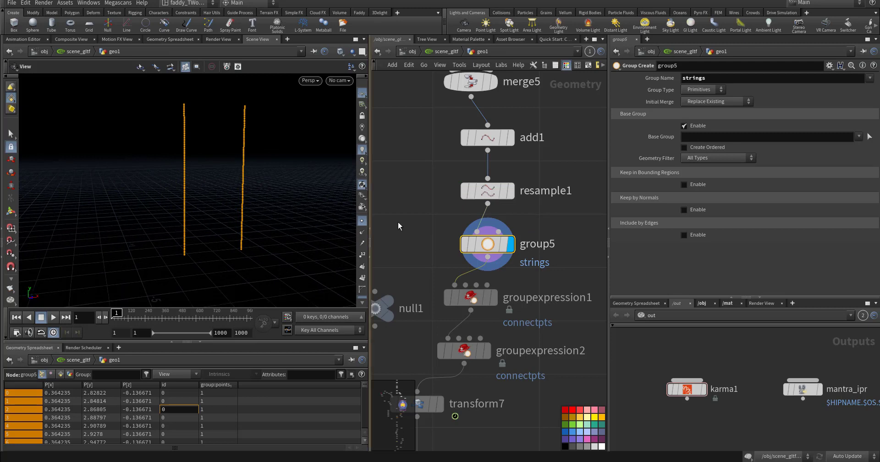
{"action": "mouse_move", "coordinate": [447, 347]}
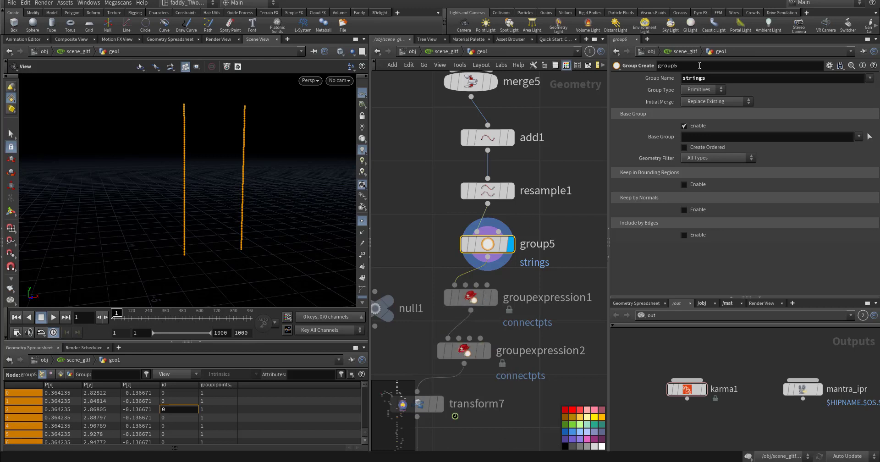
{"action": "key", "text": "Return"}
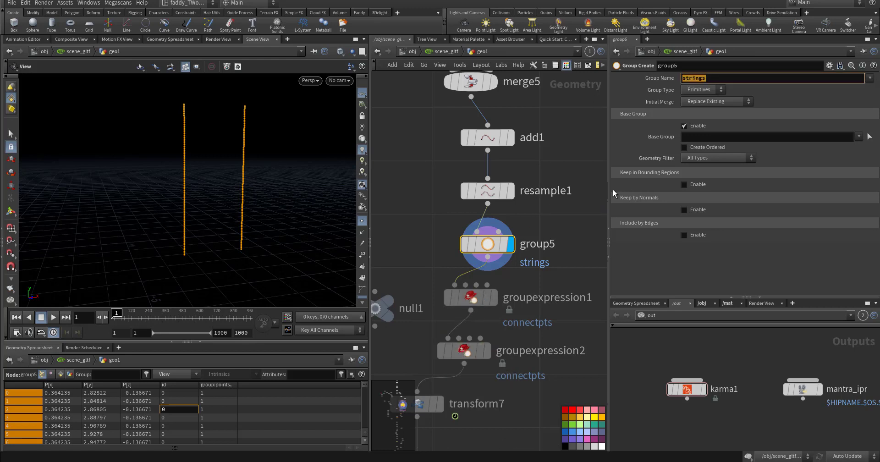
Display groupexpression1 and compare its connectpts and lastpointSelect expressions with the settings of groupexpression2
{"action": "middle_click_drag", "start_coordinate": [425, 257], "coordinate": [446, 211]}
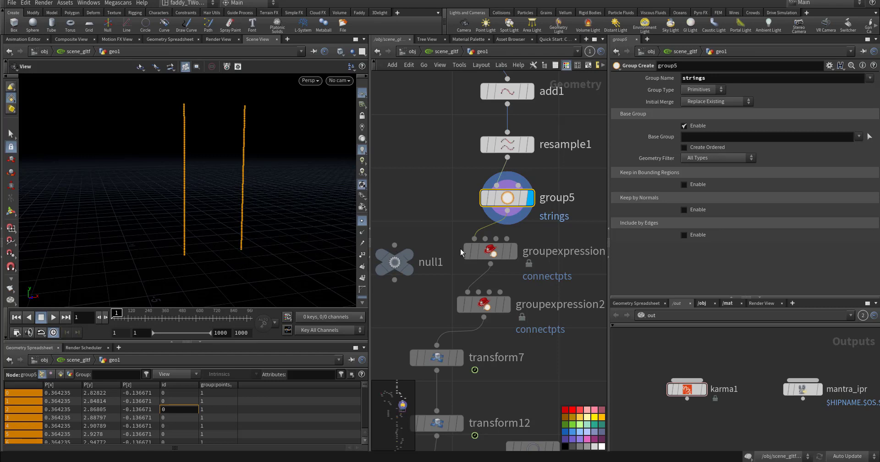
{"action": "left_click", "coordinate": [513, 252]}
{"action": "left_click", "coordinate": [502, 256]}
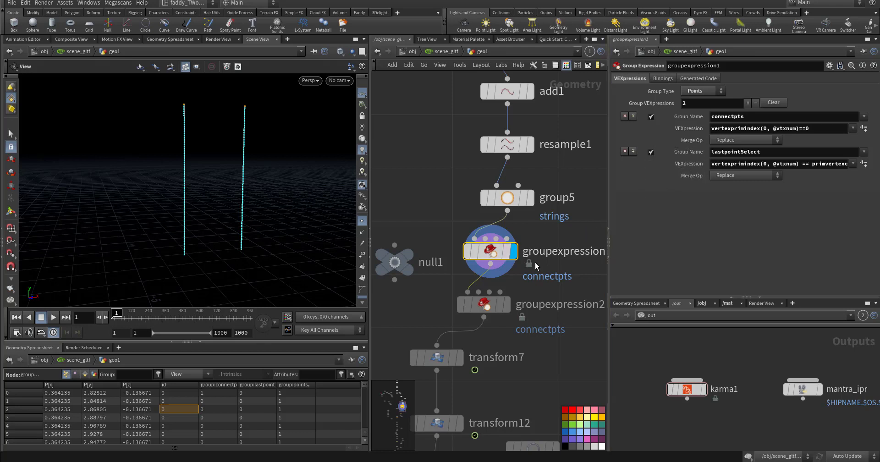
{"action": "left_click", "coordinate": [475, 304]}
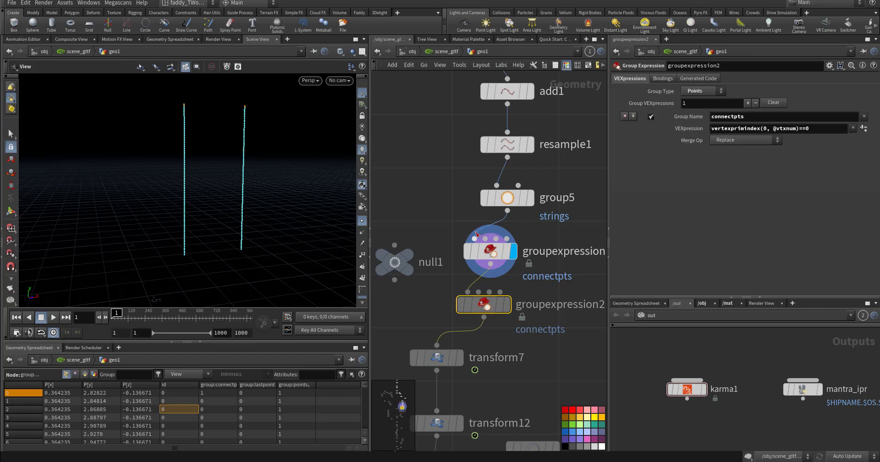
Disable the connectpts entry in groupexpression1 and highlight the VEXpression of the lastpointSelect group
{"action": "left_click", "coordinate": [483, 250]}
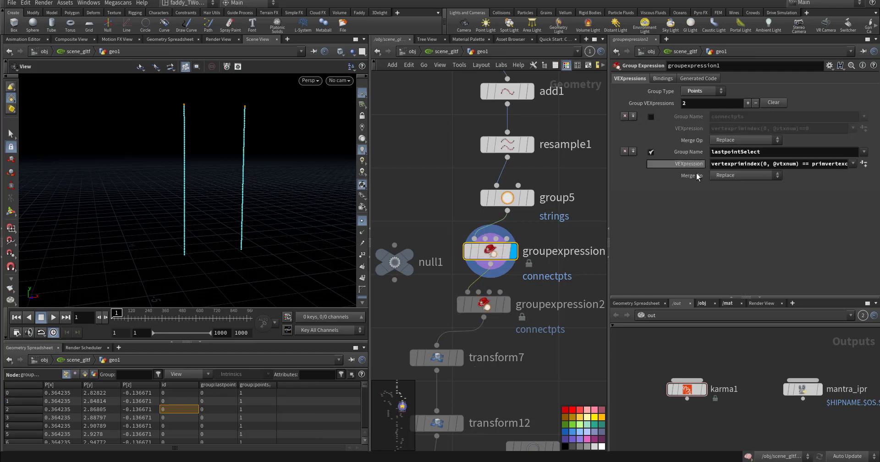
{"action": "left_click_drag", "start_coordinate": [780, 155], "coordinate": [708, 164]}
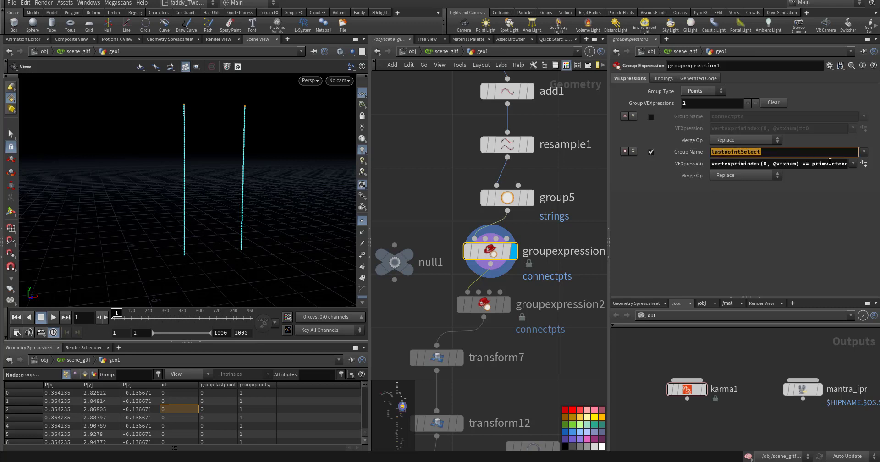
{"action": "left_click", "coordinate": [852, 164]}
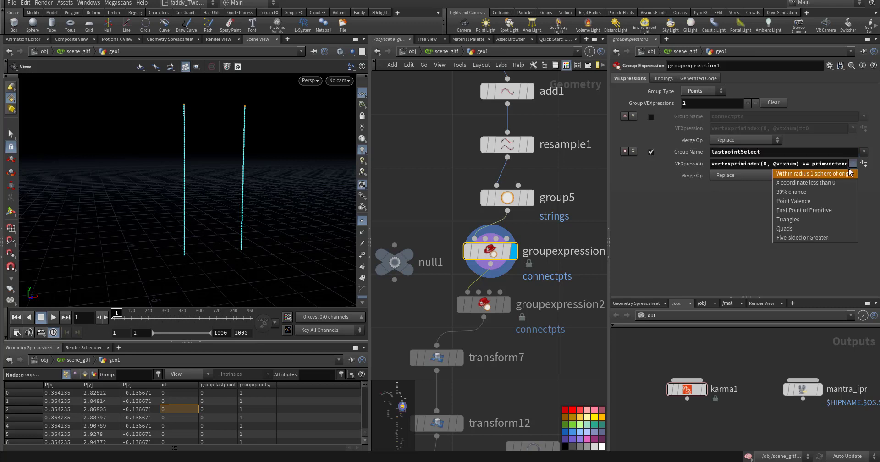
{"action": "triple_click", "coordinate": [735, 166]}
{"action": "triple_click", "coordinate": [735, 166]}
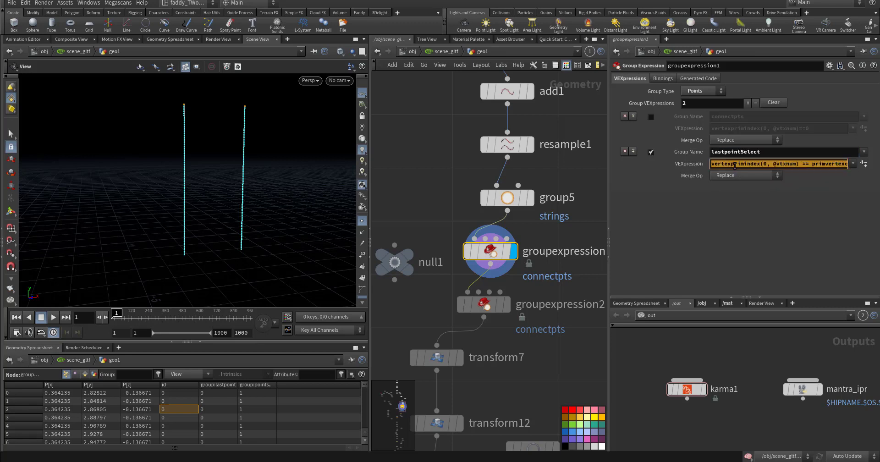
{"action": "left_click", "coordinate": [429, 174]}
{"action": "middle_click_drag", "start_coordinate": [434, 152], "coordinate": [479, 197]}
{"action": "left_click", "coordinate": [596, 66]}
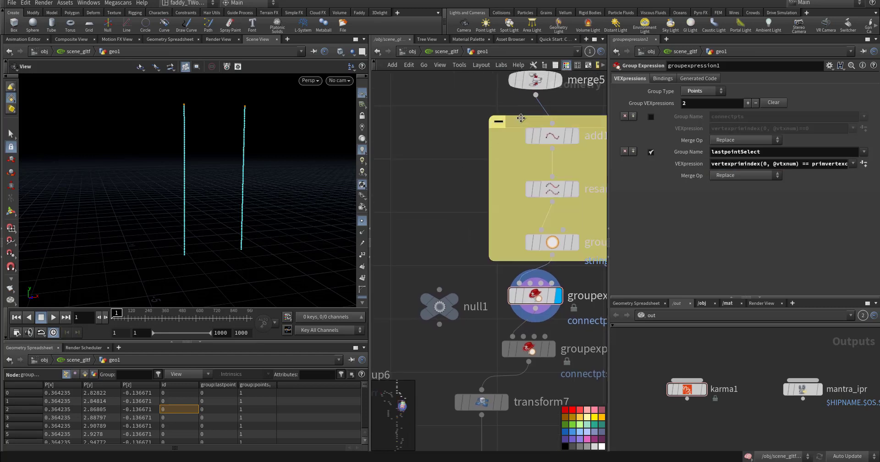
{"action": "left_click_drag", "start_coordinate": [508, 124], "coordinate": [400, 115]}
{"action": "left_click", "coordinate": [398, 130]}
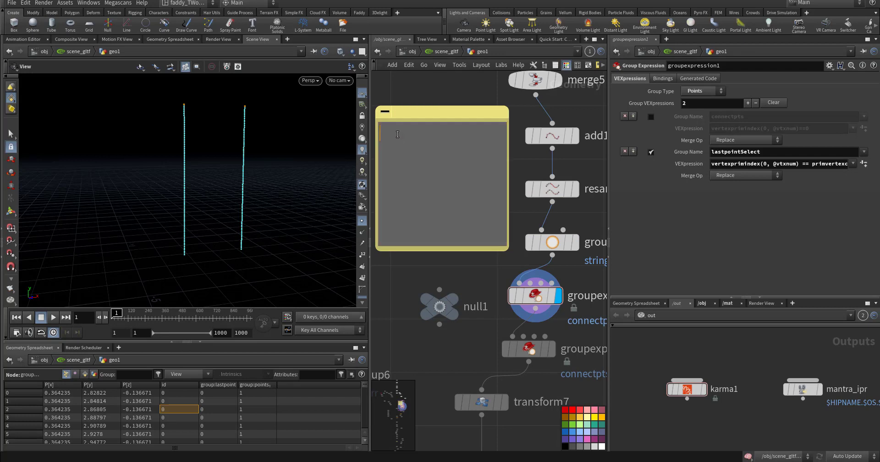
{"action": "type", "text": "vertexprimindex(0, @vtxnum) == primvertexcount(0, @primnum) - 1"}
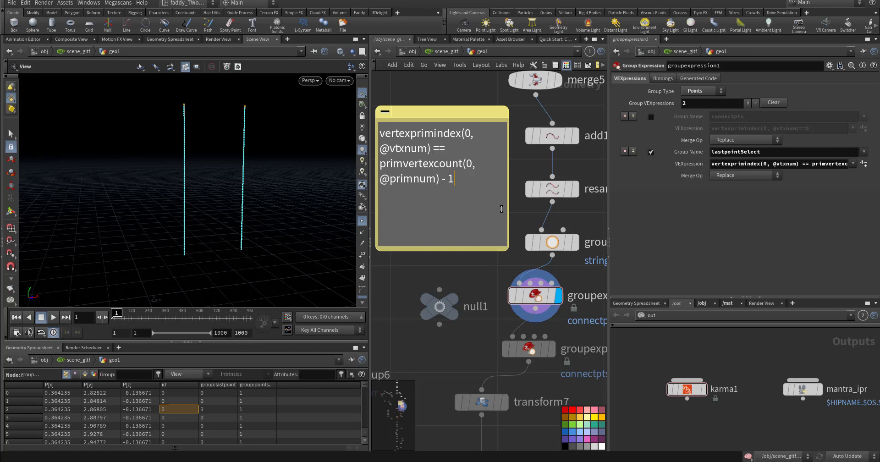
{"action": "mouse_move", "coordinate": [549, 262]}
{"action": "left_click_drag", "start_coordinate": [390, 180], "coordinate": [435, 180]}
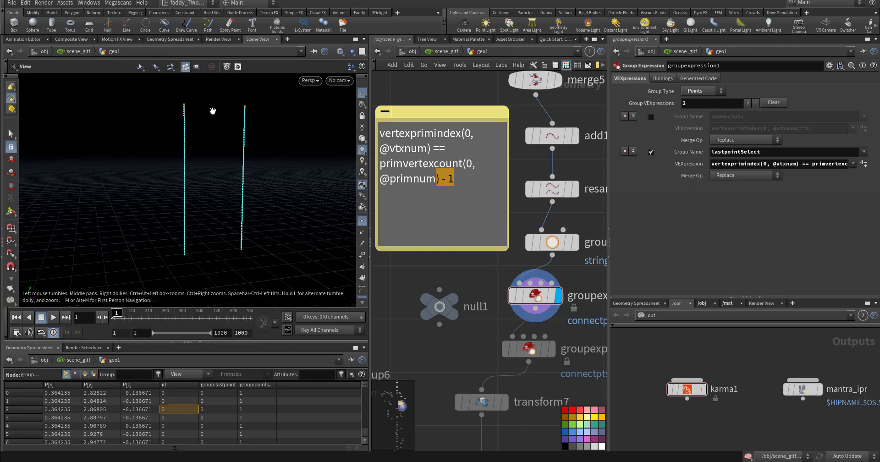
Select and display groupexpression2, and copy the VEXpression of its connectpts group
{"action": "middle_click_drag", "start_coordinate": [471, 262], "coordinate": [412, 195]}
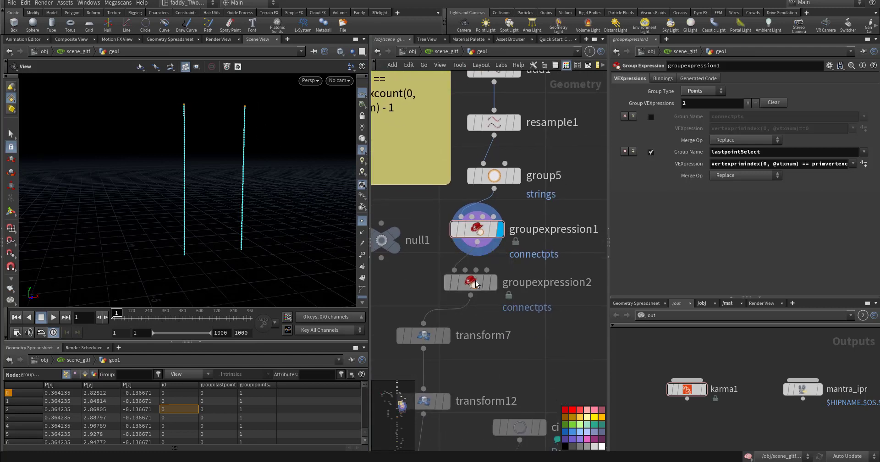
{"action": "left_click", "coordinate": [475, 280]}
{"action": "left_click", "coordinate": [491, 287]}
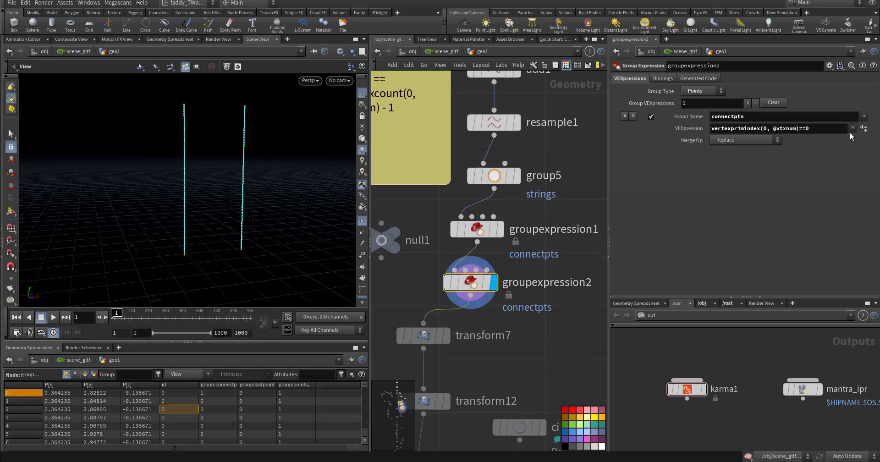
{"action": "left_click_drag", "start_coordinate": [815, 131], "coordinate": [714, 131]}
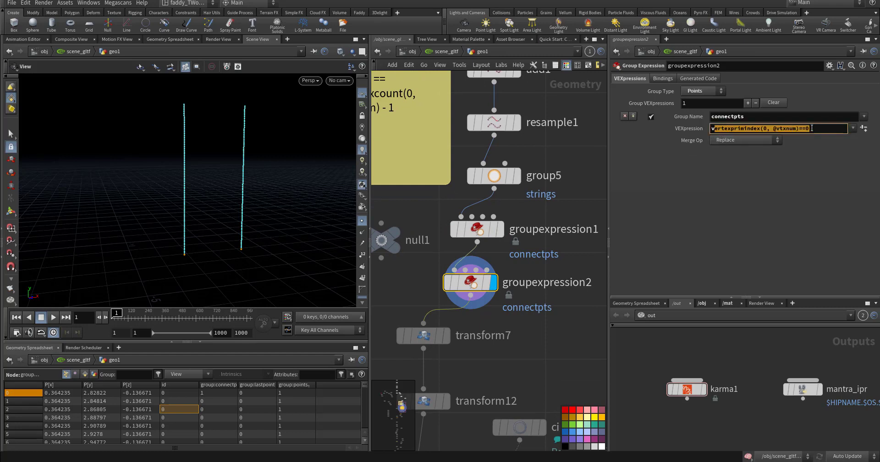
{"action": "left_click_drag", "start_coordinate": [812, 129], "coordinate": [681, 133]}
{"action": "key", "text": "ctrl+c"}
{"action": "middle_click_drag", "start_coordinate": [421, 195], "coordinate": [493, 268]}
{"action": "double_click", "coordinate": [435, 223]}
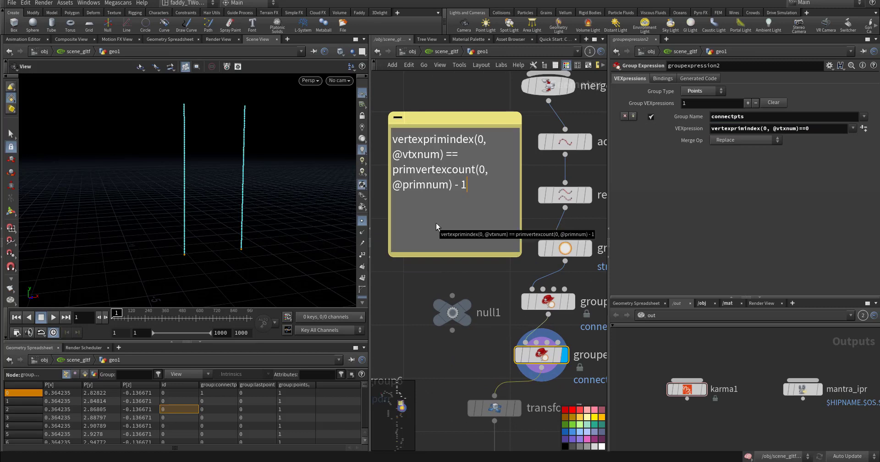
{"action": "key", "text": "Return"}
{"action": "key", "text": "Return"}
{"action": "key", "text": "Return"}
{"action": "key", "text": "ctrl+v"}
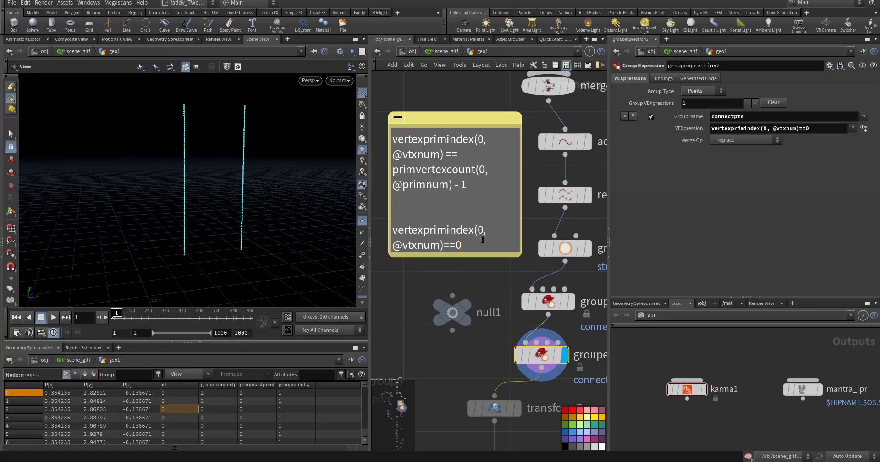
{"action": "left_click_drag", "start_coordinate": [482, 246], "coordinate": [398, 216]}
{"action": "left_click", "coordinate": [428, 264]}
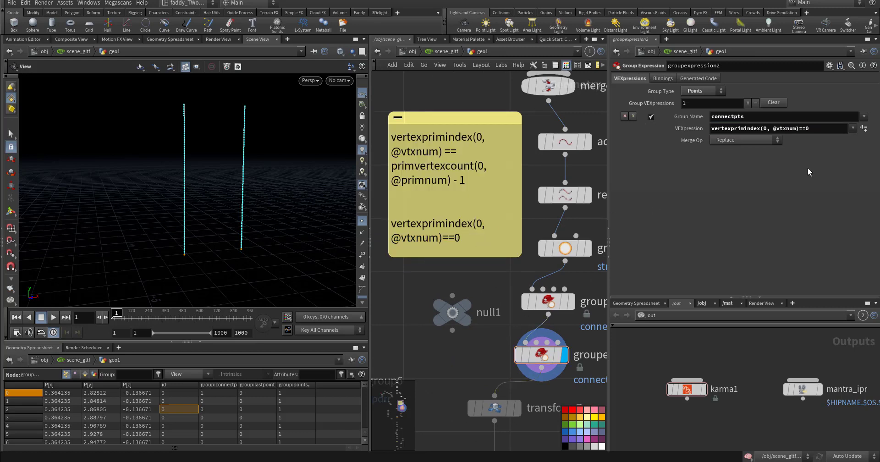
Apply the First Point of Primitive preset to groupexpression2's VEXpression and highlight the expression and the connectpts group name
{"action": "left_click", "coordinate": [853, 129]}
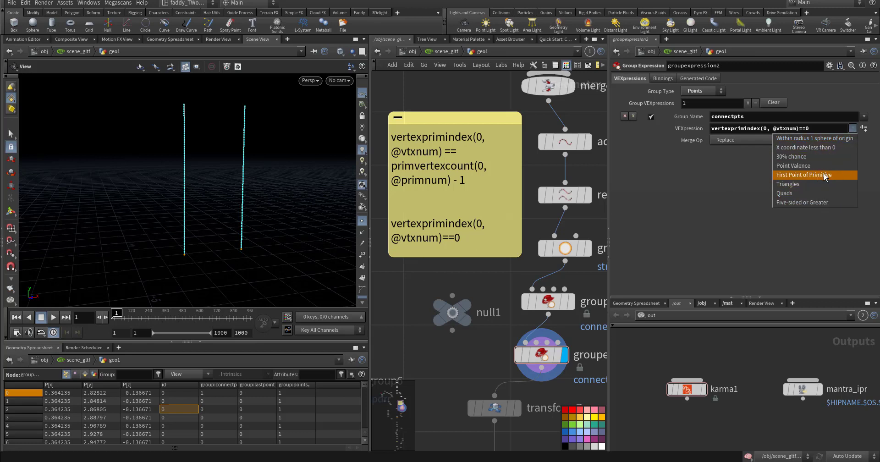
{"action": "left_click", "coordinate": [810, 174]}
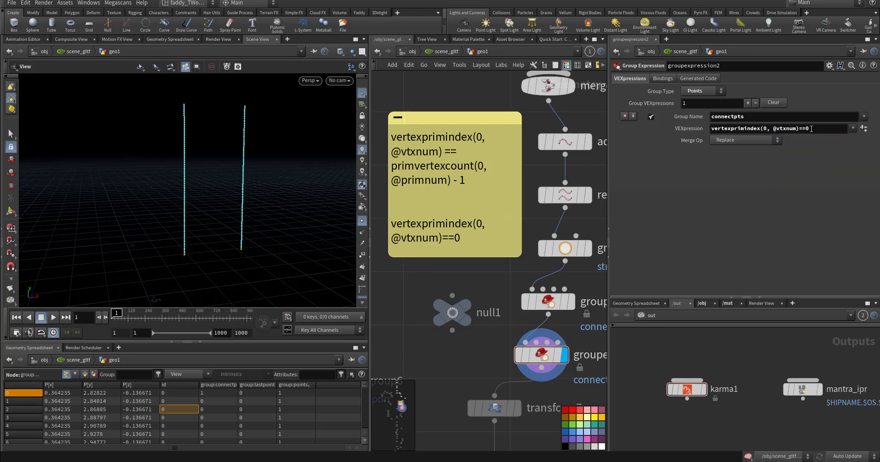
{"action": "left_click_drag", "start_coordinate": [814, 129], "coordinate": [654, 134]}
{"action": "left_click_drag", "start_coordinate": [751, 117], "coordinate": [675, 129]}
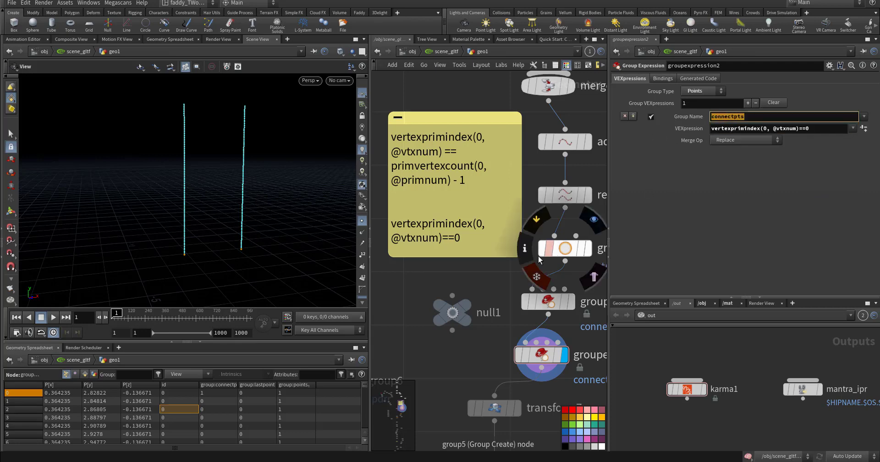
Display transform7 and examine the keyframe curves of its Translate channels in the Animation Editor
{"action": "middle_click_drag", "start_coordinate": [481, 350], "coordinate": [460, 164]}
{"action": "left_click", "coordinate": [489, 222]}
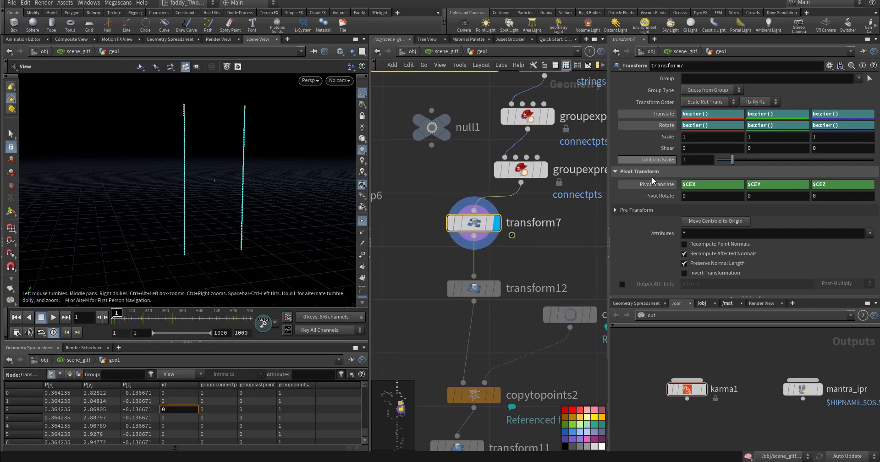
{"action": "left_click", "coordinate": [665, 115], "text": "shift"}
{"action": "scroll", "coordinate": [587, 150], "scroll_direction": "down", "scroll_amount": 5}
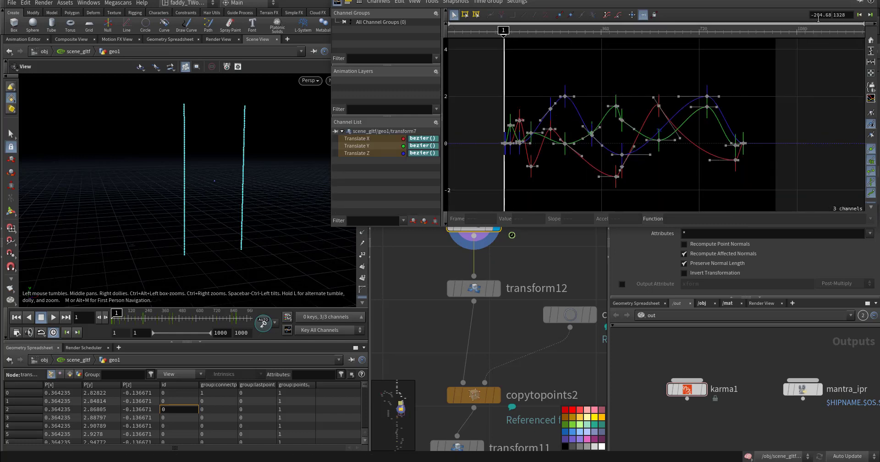
{"action": "left_click_drag", "start_coordinate": [768, 0], "coordinate": [729, 43]}
{"action": "left_click", "coordinate": [822, 38]}
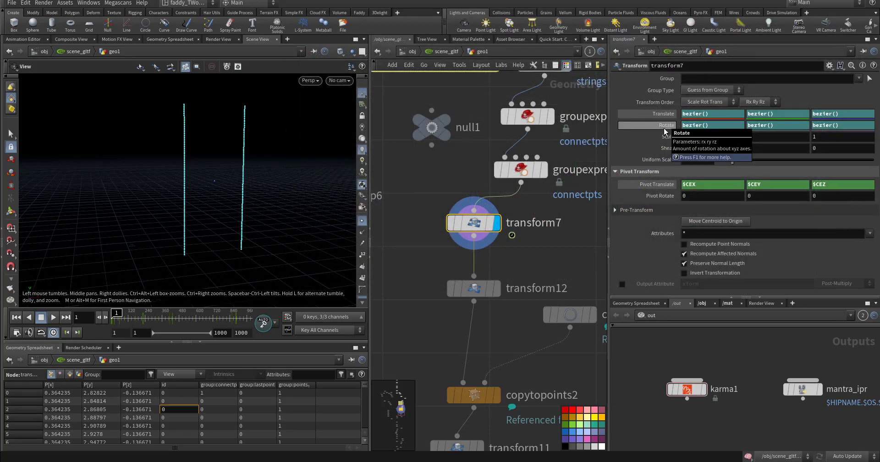
Examine transform7's Rotate curves in the Animation Editor, and play back the string animation before returning to frame 1
{"action": "left_click", "coordinate": [663, 128], "text": "shift"}
{"action": "key", "text": "h"}
{"action": "scroll", "coordinate": [637, 146], "scroll_direction": "down", "scroll_amount": 2}
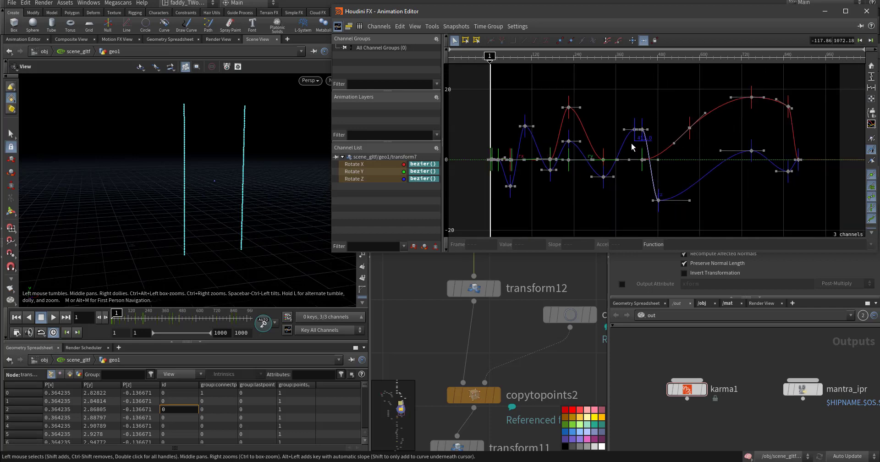
{"action": "left_click", "coordinate": [862, 13]}
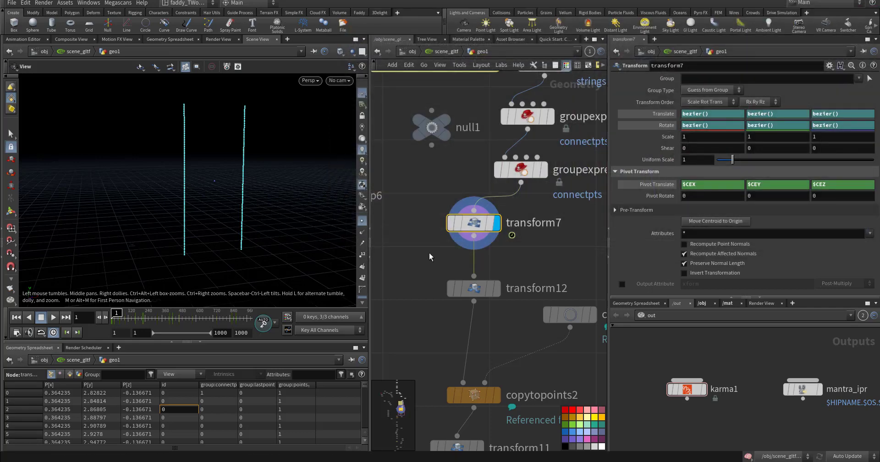
{"action": "left_click", "coordinate": [53, 317]}
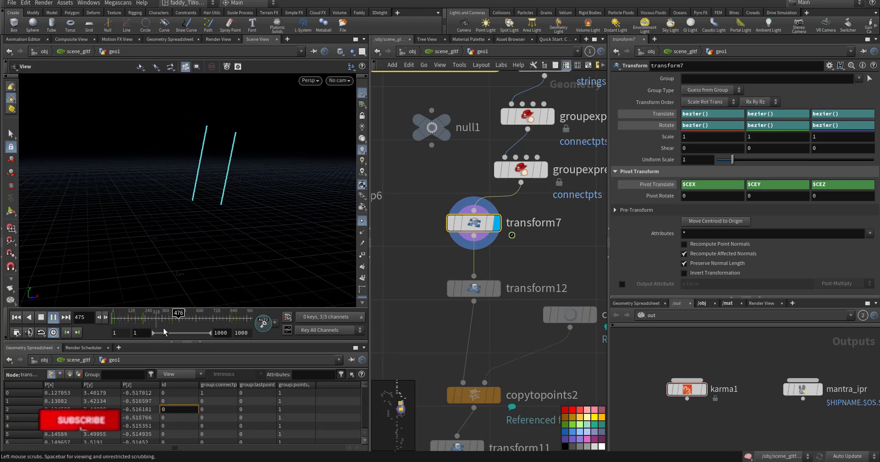
{"action": "left_click_drag", "start_coordinate": [183, 318], "coordinate": [104, 322]}
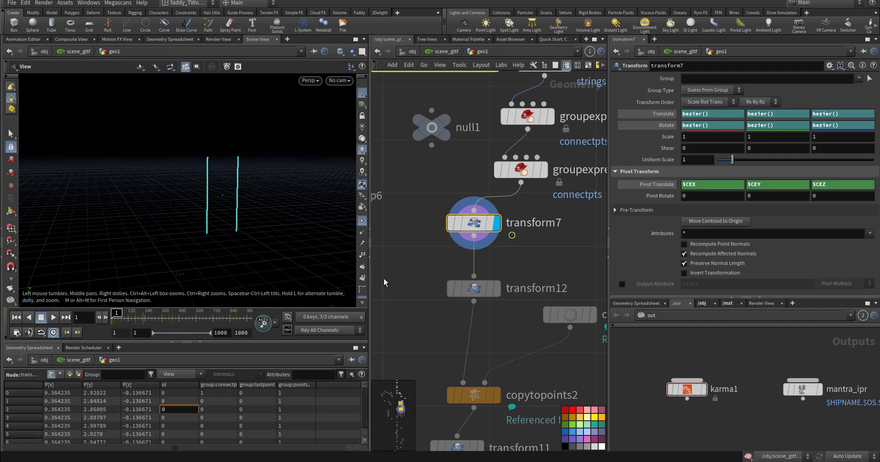
Select and display transform12 and examine its rotation setting and the reoriented strings in the viewport
{"action": "middle_click_drag", "start_coordinate": [388, 282], "coordinate": [407, 247]}
{"action": "left_click", "coordinate": [490, 257]}
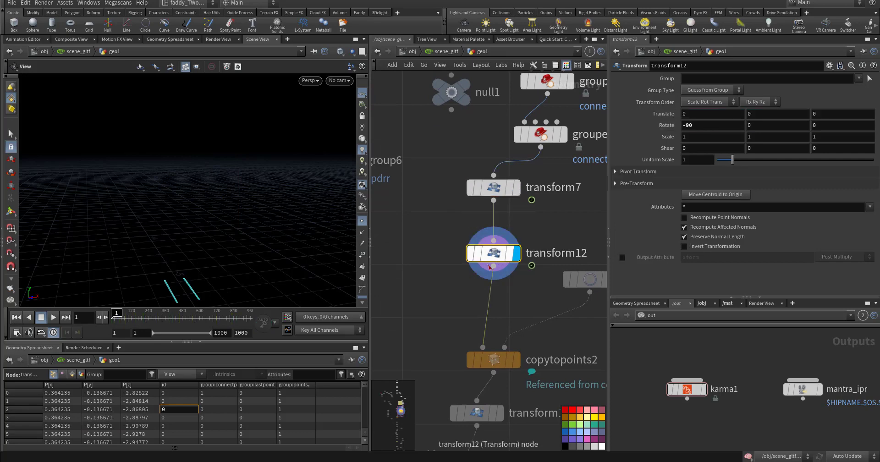
{"action": "middle_click_drag", "start_coordinate": [417, 272], "coordinate": [450, 244]}
{"action": "middle_click_drag", "start_coordinate": [262, 244], "coordinate": [189, 238]}
{"action": "scroll", "coordinate": [480, 265], "scroll_direction": "down", "scroll_amount": 4}
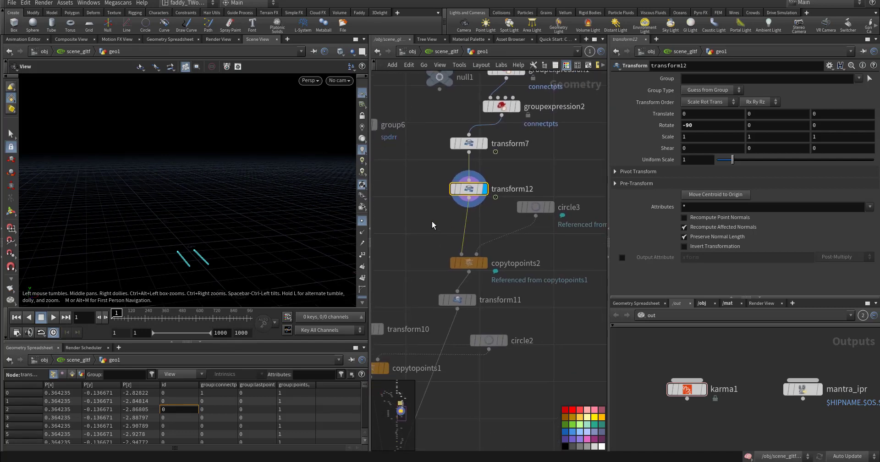
{"action": "middle_click_drag", "start_coordinate": [437, 233], "coordinate": [505, 283]}
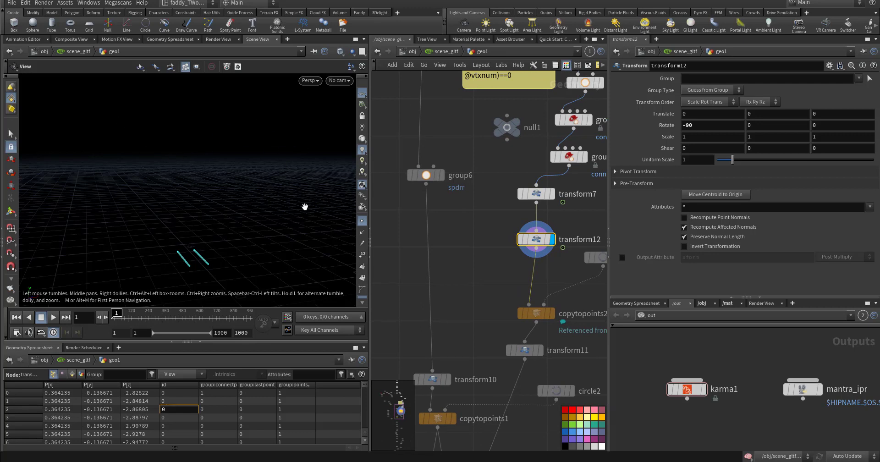
{"action": "middle_click_drag", "start_coordinate": [452, 247], "coordinate": [399, 218]}
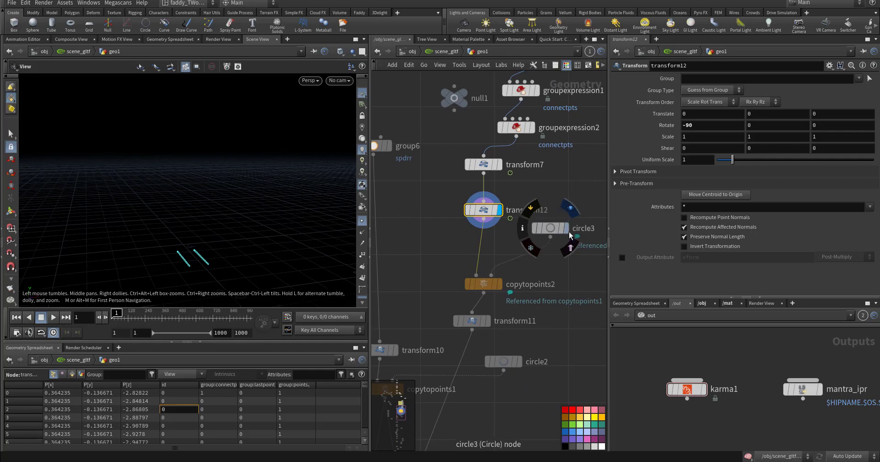
Select and display copytopoints2 and examine the strings copied around the circle from several angles
{"action": "left_click", "coordinate": [503, 265]}
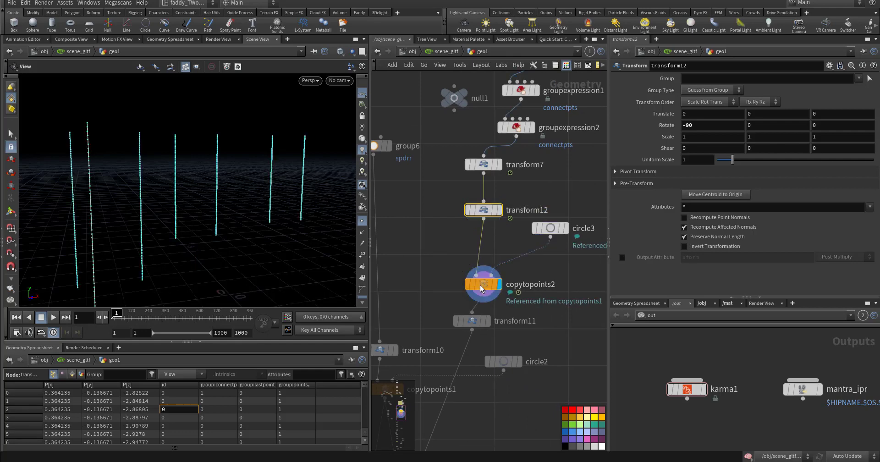
{"action": "left_click", "coordinate": [480, 287]}
{"action": "left_click_drag", "start_coordinate": [260, 225], "coordinate": [233, 233]}
{"action": "middle_click_drag", "start_coordinate": [223, 222], "coordinate": [198, 190]}
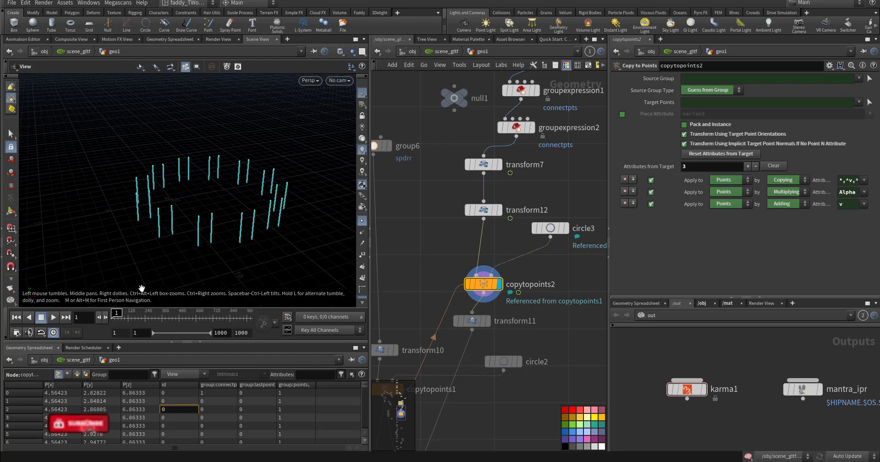
{"action": "mouse_move", "coordinate": [117, 316]}
{"action": "left_mouse_down"}
{"action": "mouse_move", "coordinate": [166, 316]}
{"action": "mouse_move", "coordinate": [132, 325]}
{"action": "mouse_move", "coordinate": [242, 320]}
{"action": "mouse_move", "coordinate": [113, 323]}
{"action": "left_mouse_up"}
Display transform11 and scrub the timeline to compare the ring's motion with that of copytopoints2
{"action": "middle_click_drag", "start_coordinate": [414, 275], "coordinate": [412, 218]}
{"action": "left_click", "coordinate": [484, 264]}
{"action": "left_click", "coordinate": [476, 268]}
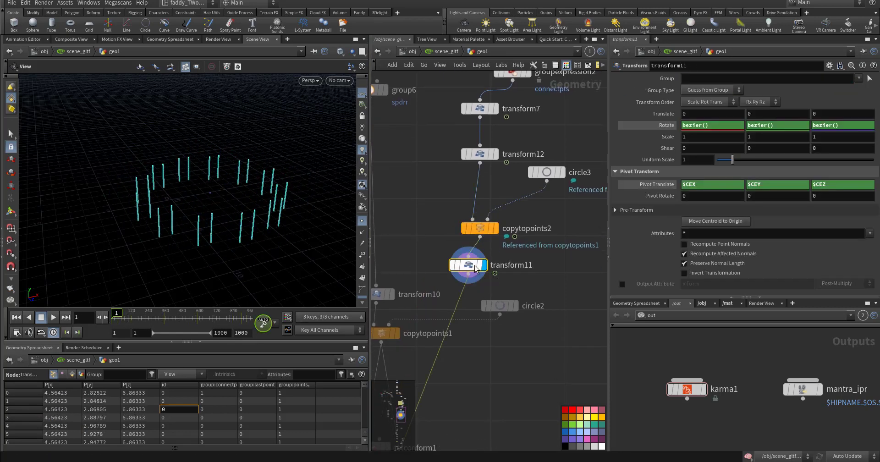
{"action": "mouse_move", "coordinate": [116, 317]}
{"action": "left_mouse_down"}
{"action": "mouse_move", "coordinate": [208, 317]}
{"action": "mouse_move", "coordinate": [118, 327]}
{"action": "left_mouse_up"}
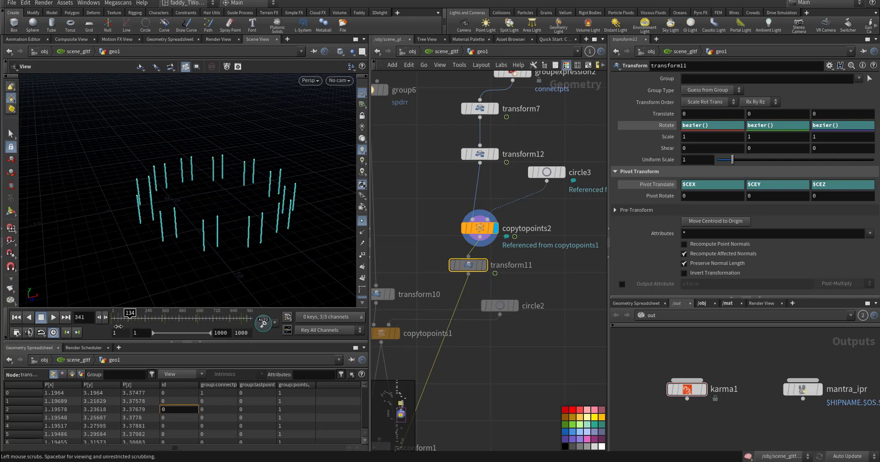
{"action": "left_click", "coordinate": [484, 265]}
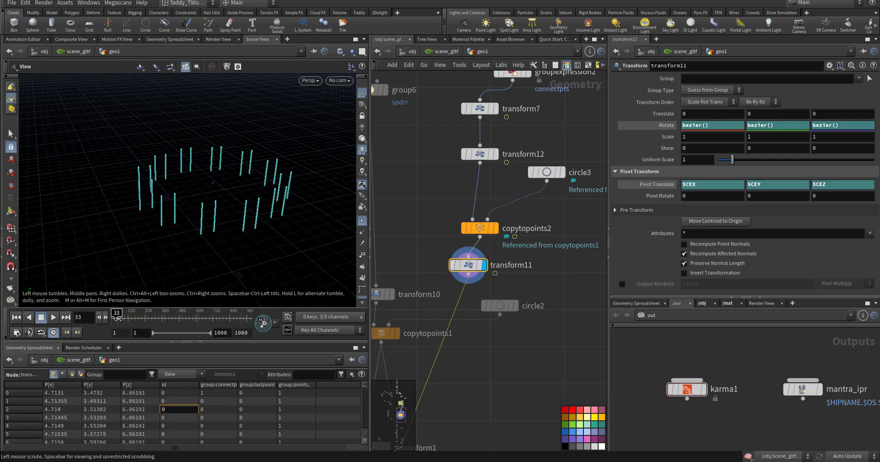
{"action": "left_click_drag", "start_coordinate": [118, 318], "coordinate": [255, 324]}
Examine transform11's Rotate Y curve in the Animation Editor, and scrub the timeline back to frame 1
{"action": "left_click", "coordinate": [773, 126], "text": "shift"}
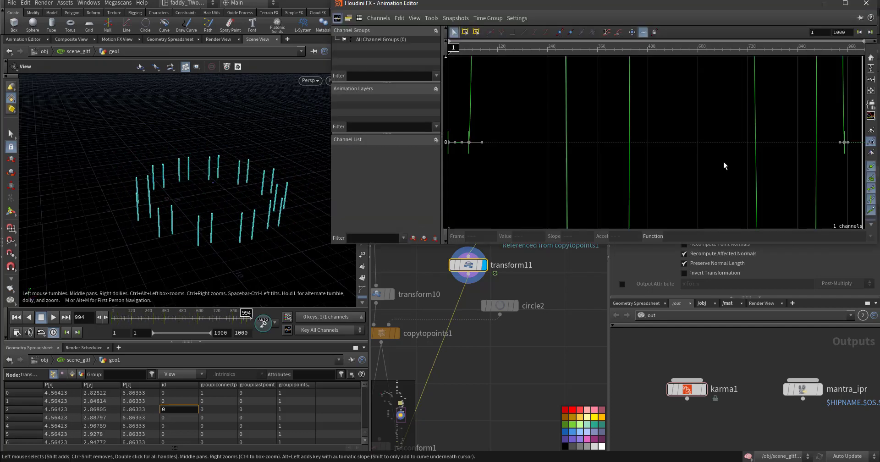
{"action": "key", "text": "h"}
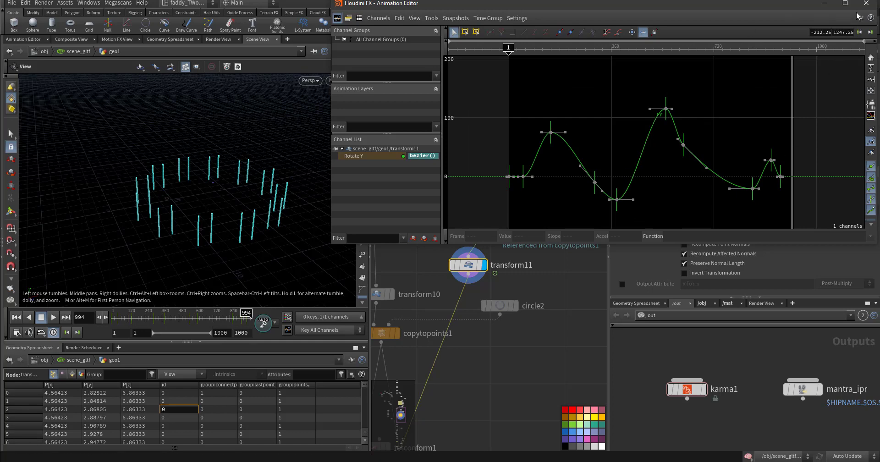
{"action": "left_click", "coordinate": [873, 8]}
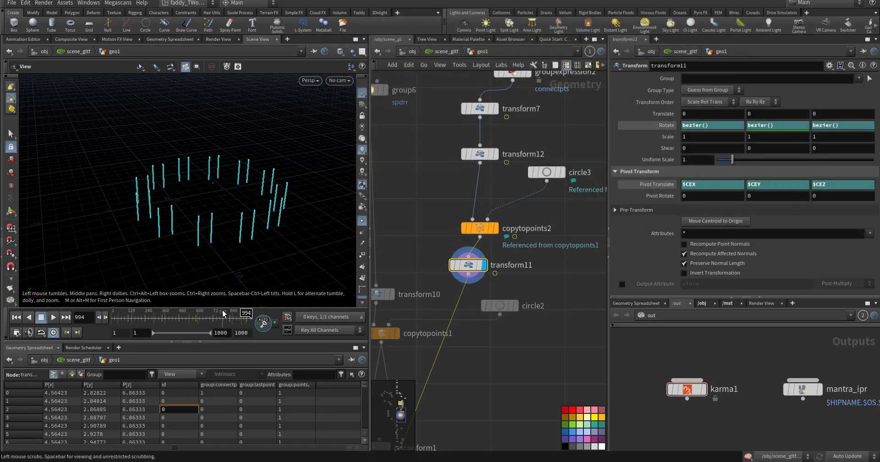
{"action": "left_click_drag", "start_coordinate": [222, 315], "coordinate": [110, 317]}
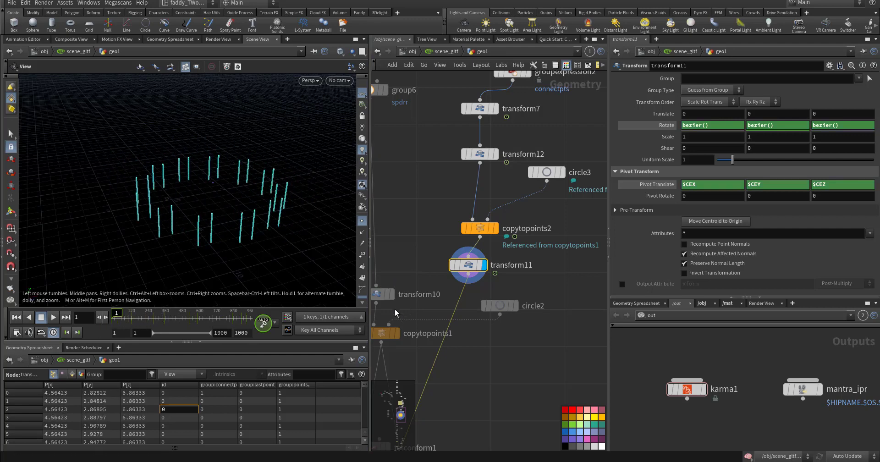
Select and display group1 below polyreduce1, and turn off point display in the viewport
{"action": "middle_click_drag", "start_coordinate": [503, 342], "coordinate": [568, 307]}
{"action": "scroll", "coordinate": [548, 315], "scroll_direction": "down", "scroll_amount": 3}
{"action": "middle_click_drag", "start_coordinate": [490, 218], "coordinate": [530, 372]}
{"action": "middle_click_drag", "start_coordinate": [481, 128], "coordinate": [435, 322]}
{"action": "scroll", "coordinate": [482, 243], "scroll_direction": "up", "scroll_amount": 3}
{"action": "middle_click_drag", "start_coordinate": [464, 221], "coordinate": [463, 289]}
{"action": "left_click", "coordinate": [502, 220]}
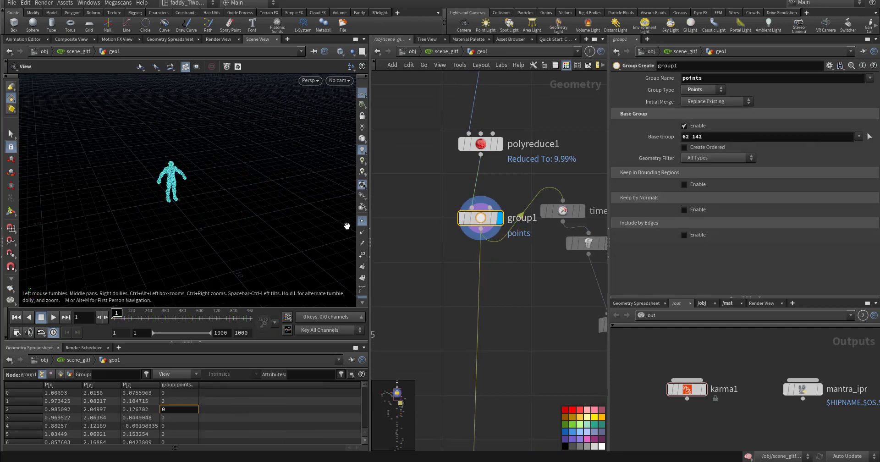
{"action": "left_click", "coordinate": [362, 222]}
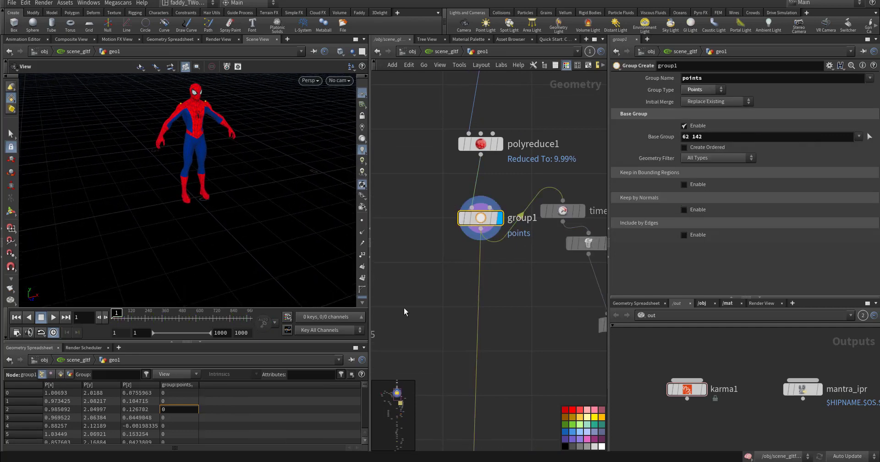
Display group6 and transform10 in turn to examine the model's spdrr grouping and its rotation
{"action": "mouse_move", "coordinate": [429, 410]}
{"action": "middle_mouse_down"}
{"action": "mouse_move", "coordinate": [420, 133]}
{"action": "mouse_move", "coordinate": [430, 248]}
{"action": "middle_mouse_up"}
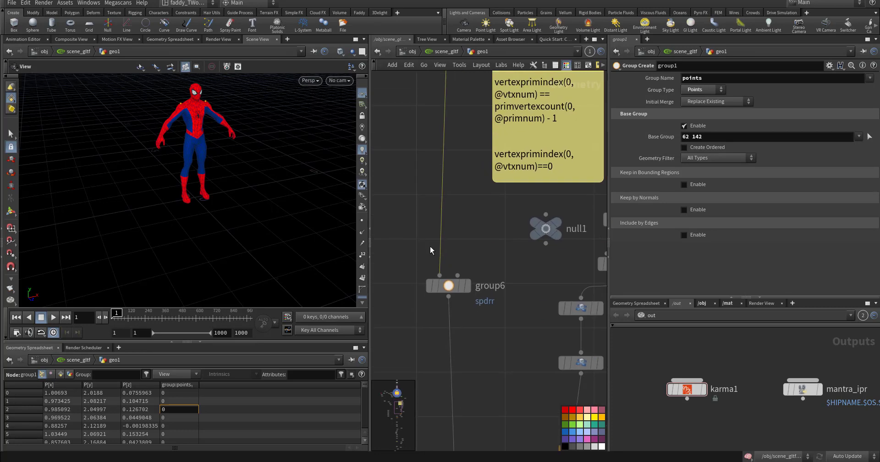
{"action": "left_click", "coordinate": [467, 285]}
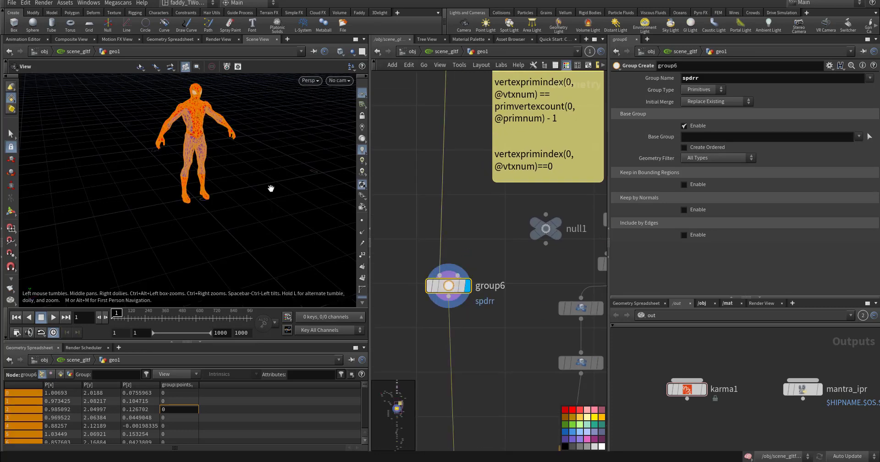
{"action": "middle_click_drag", "start_coordinate": [518, 358], "coordinate": [494, 219]}
{"action": "left_click", "coordinate": [449, 309]}
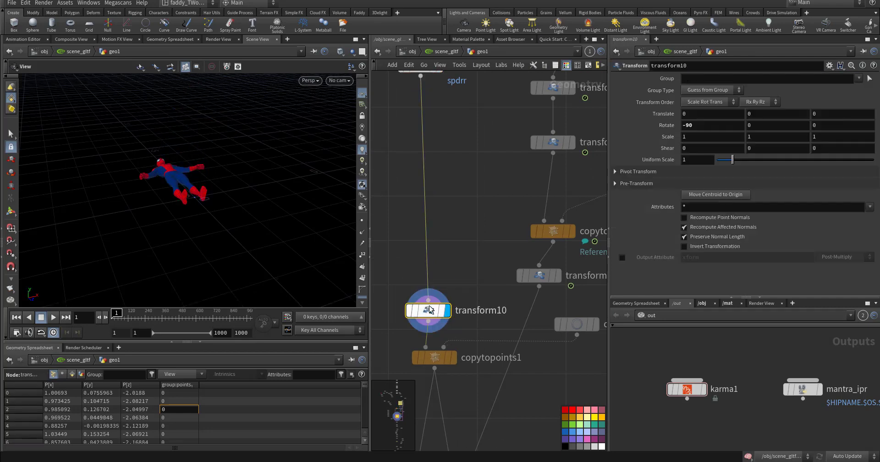
Select circle2 and circle3 in turn to compare the circles that feed the two Copy to Points nodes
{"action": "middle_click_drag", "start_coordinate": [450, 341], "coordinate": [464, 258]}
{"action": "middle_click_drag", "start_coordinate": [546, 288], "coordinate": [469, 289]}
{"action": "left_click", "coordinate": [512, 244]}
{"action": "middle_click_drag", "start_coordinate": [550, 318], "coordinate": [513, 398]}
{"action": "left_click", "coordinate": [531, 162]}
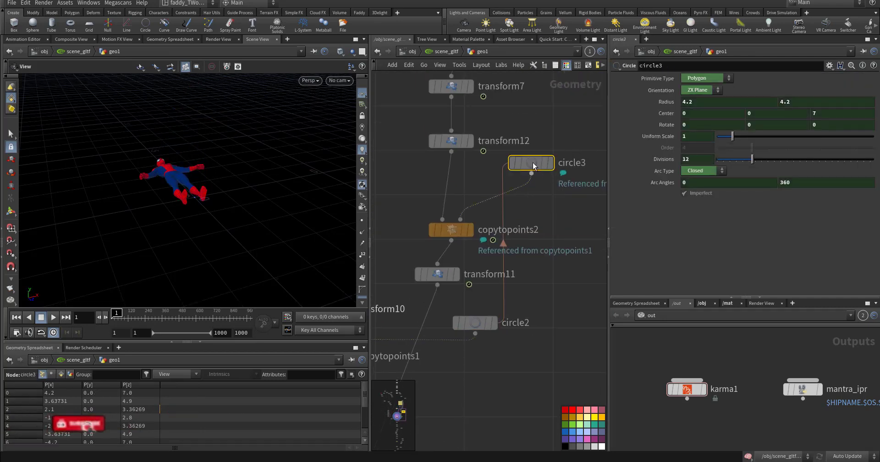
Look up the Create Reference Copy action for circle3, make a trial reference copy of circle2, and delete that copy
{"action": "right_click", "coordinate": [531, 165]}
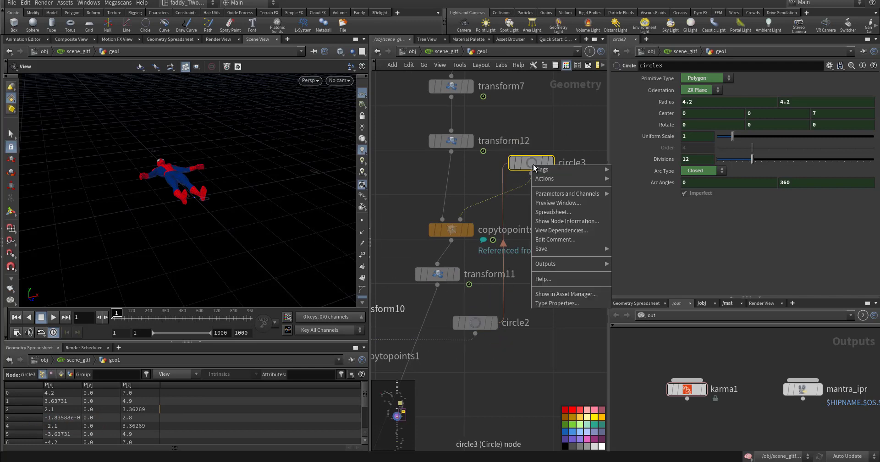
{"action": "mouse_move", "coordinate": [550, 180]}
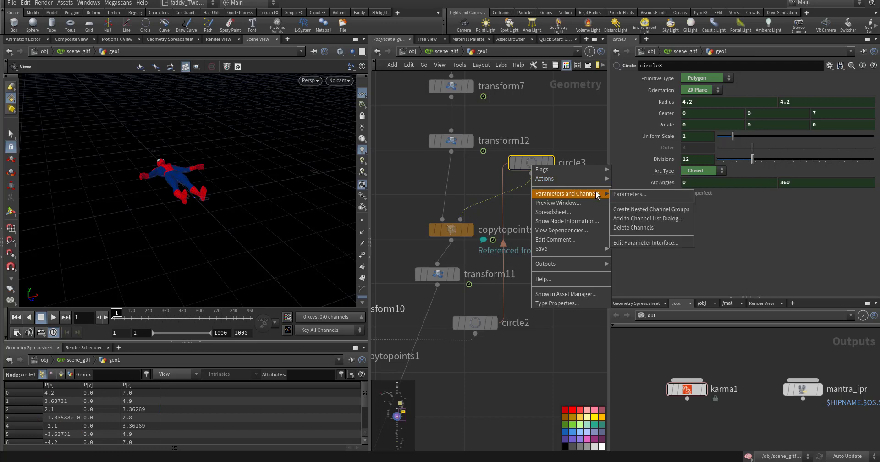
{"action": "mouse_move", "coordinate": [588, 182]}
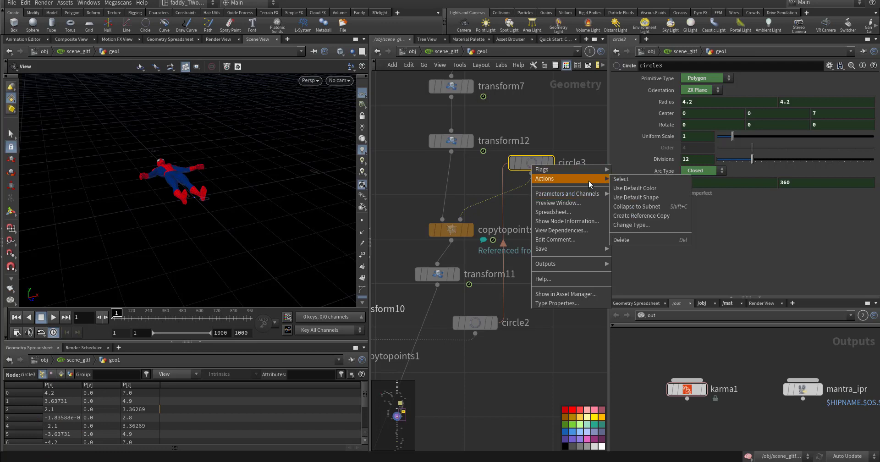
{"action": "left_click", "coordinate": [574, 343]}
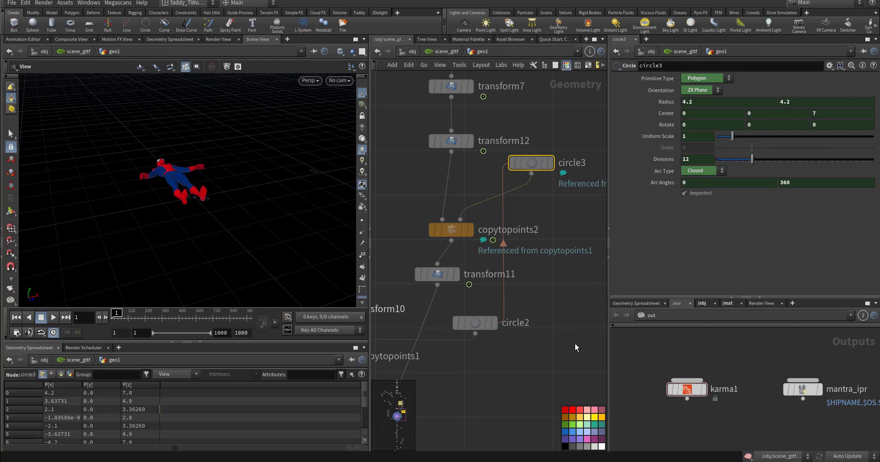
{"action": "left_click_drag", "start_coordinate": [476, 324], "coordinate": [548, 348], "text": "alt"}
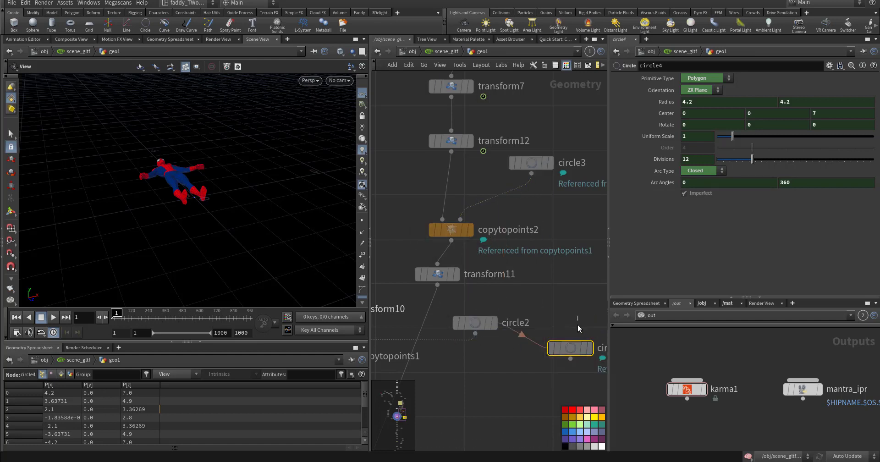
{"action": "key", "text": "Delete"}
Compare the parameters of copytopoints1 and copytopoints2, including the source group expression that references copytopoints1
{"action": "middle_click_drag", "start_coordinate": [486, 374], "coordinate": [564, 314]}
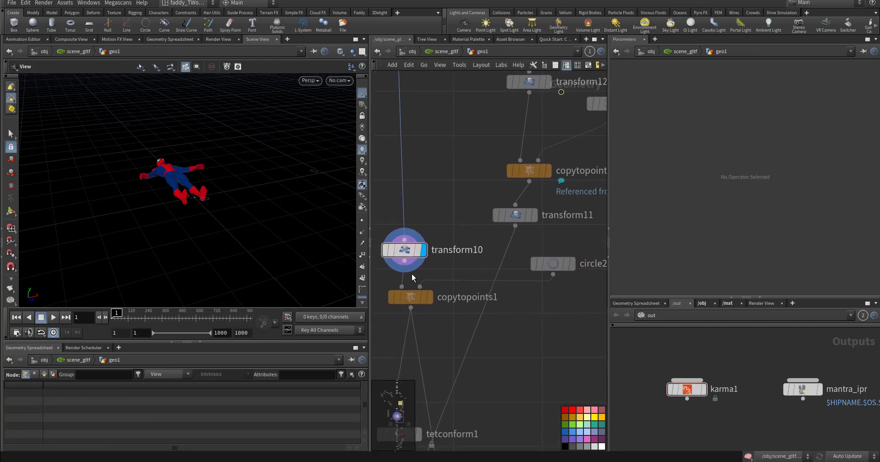
{"action": "left_click", "coordinate": [409, 298]}
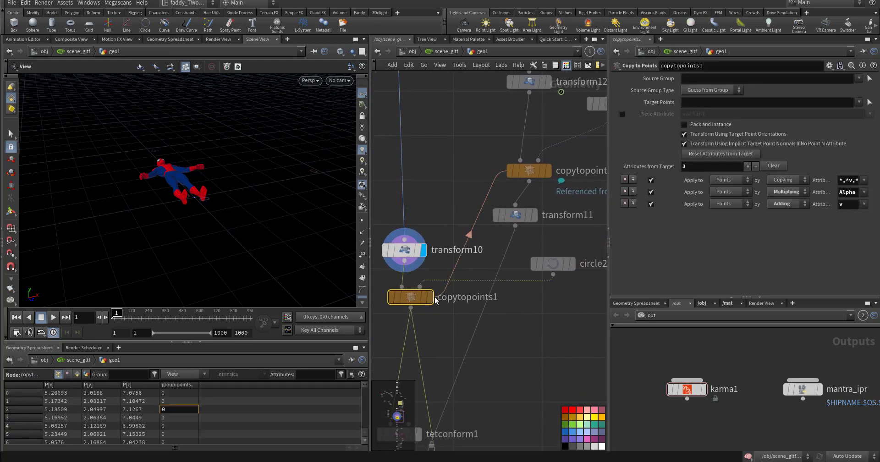
{"action": "left_click", "coordinate": [534, 172]}
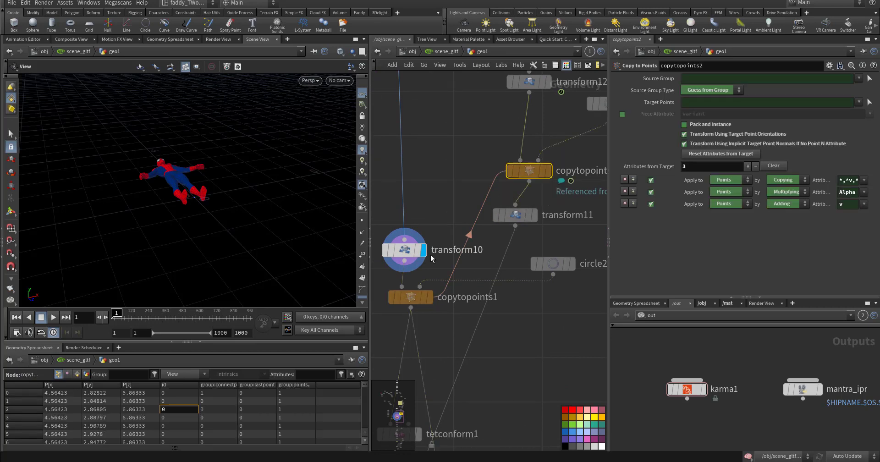
{"action": "left_click", "coordinate": [415, 301]}
{"action": "left_click", "coordinate": [543, 174]}
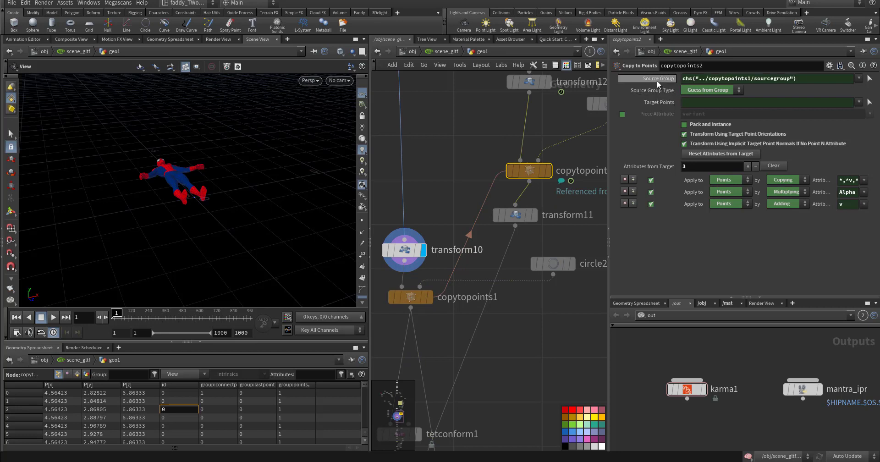
{"action": "left_click", "coordinate": [411, 297]}
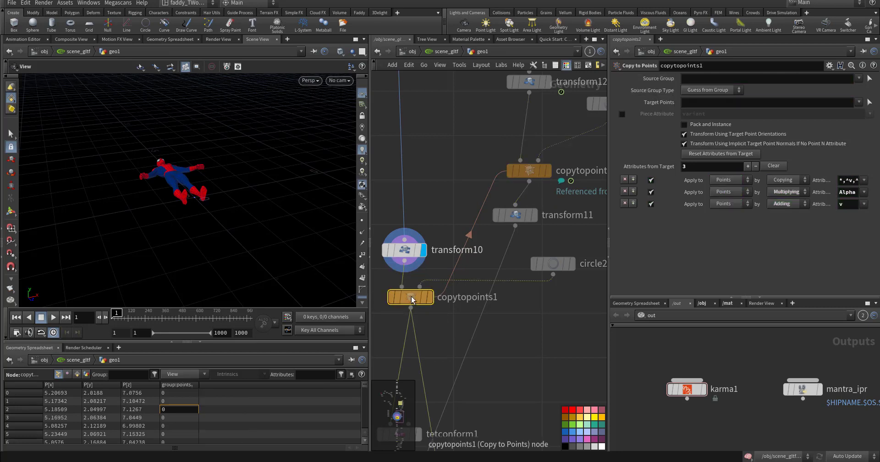
Display copytopoints1 and frame the whole ring of Spider-Man copies in the viewport
{"action": "left_click", "coordinate": [431, 298]}
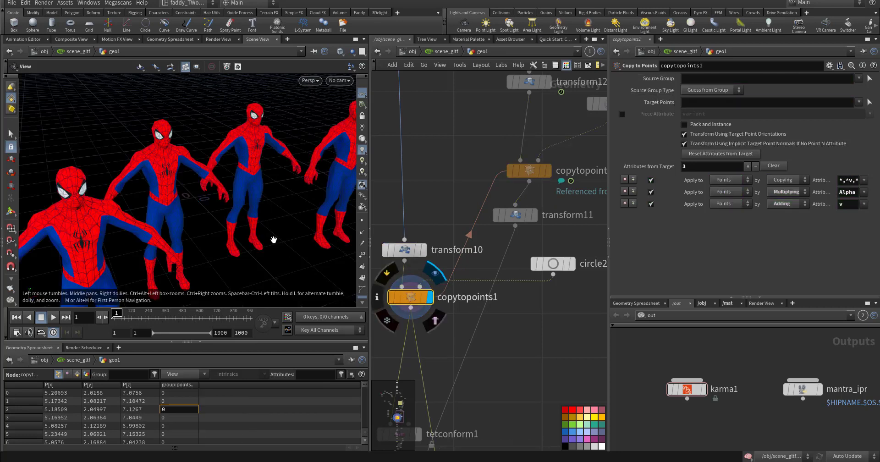
{"action": "right_click_drag", "start_coordinate": [271, 239], "coordinate": [147, 272]}
{"action": "middle_click_drag", "start_coordinate": [224, 259], "coordinate": [173, 232]}
{"action": "scroll", "coordinate": [173, 231], "scroll_direction": "up", "scroll_amount": 1}
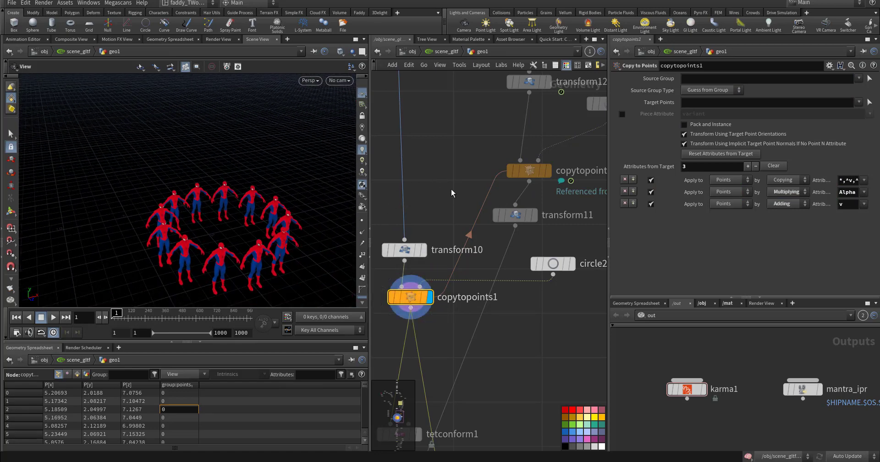
Try a different number of divisions on circle2, and undo the change
{"action": "middle_click_drag", "start_coordinate": [454, 197], "coordinate": [426, 170]}
{"action": "left_click", "coordinate": [539, 238]}
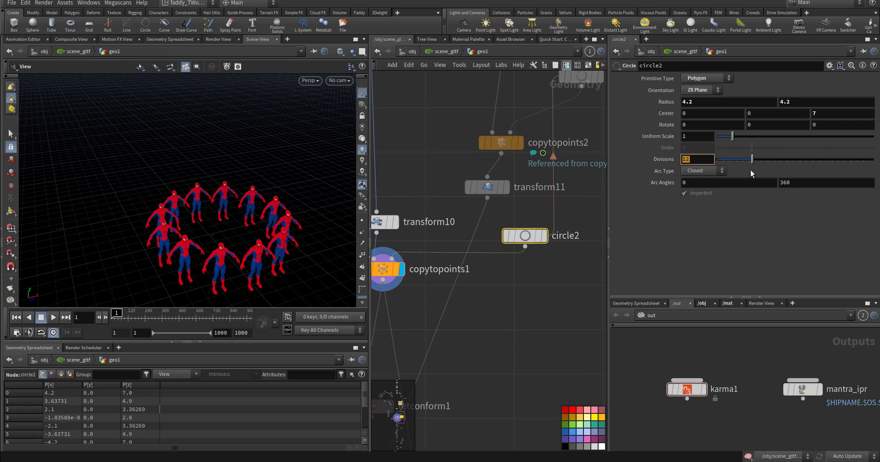
{"action": "left_click_drag", "start_coordinate": [752, 165], "coordinate": [778, 166]}
{"action": "key", "text": "ctrl+z"}
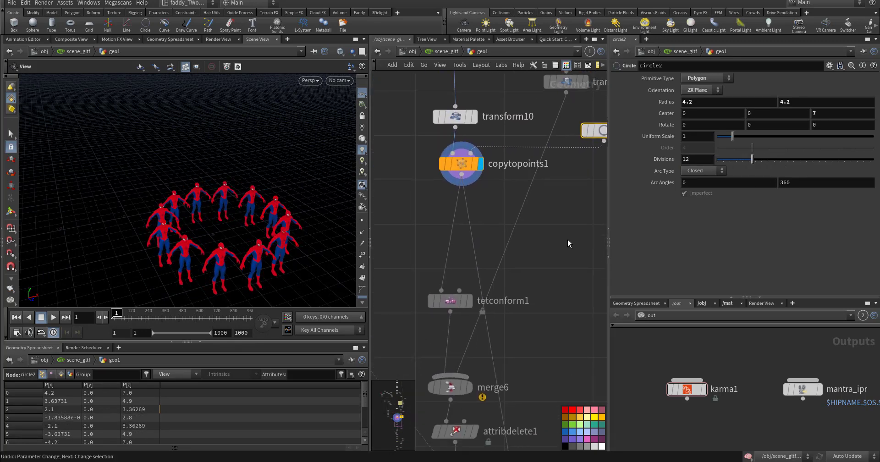
Select and display tetconform1 above merge6 to show the tetrahedral version of the copied characters
{"action": "middle_click_drag", "start_coordinate": [392, 284], "coordinate": [423, 192]}
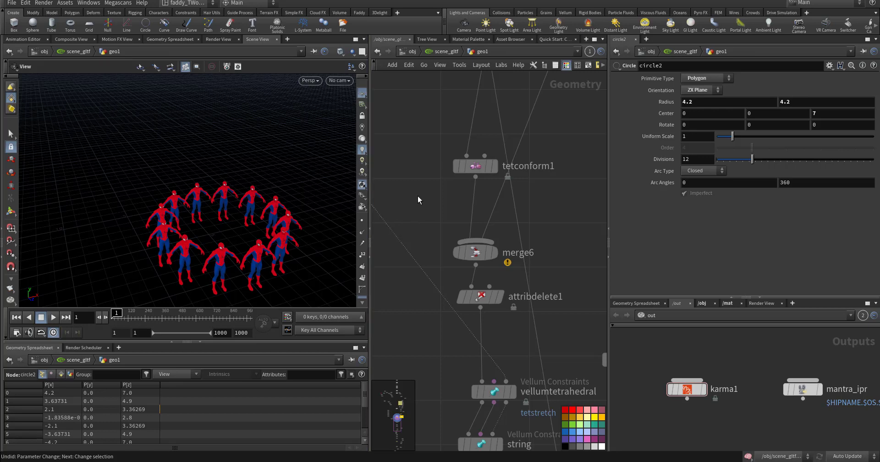
{"action": "middle_click_drag", "start_coordinate": [417, 210], "coordinate": [413, 189]}
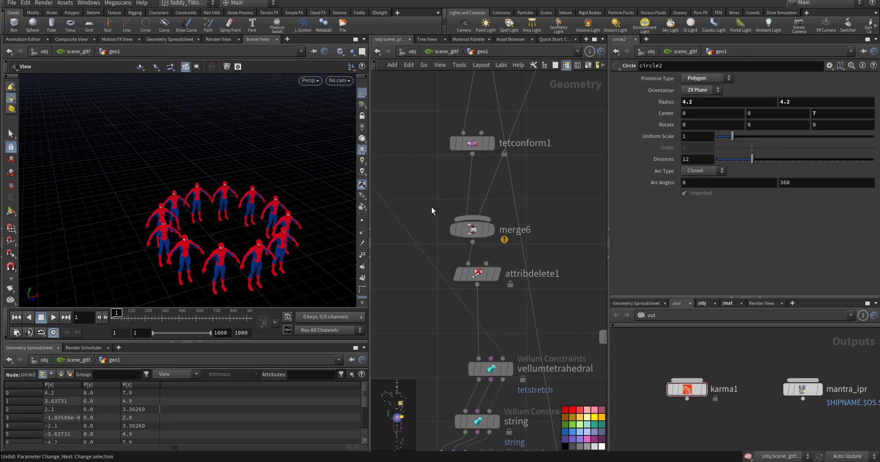
{"action": "left_click_drag", "start_coordinate": [424, 172], "coordinate": [522, 128]}
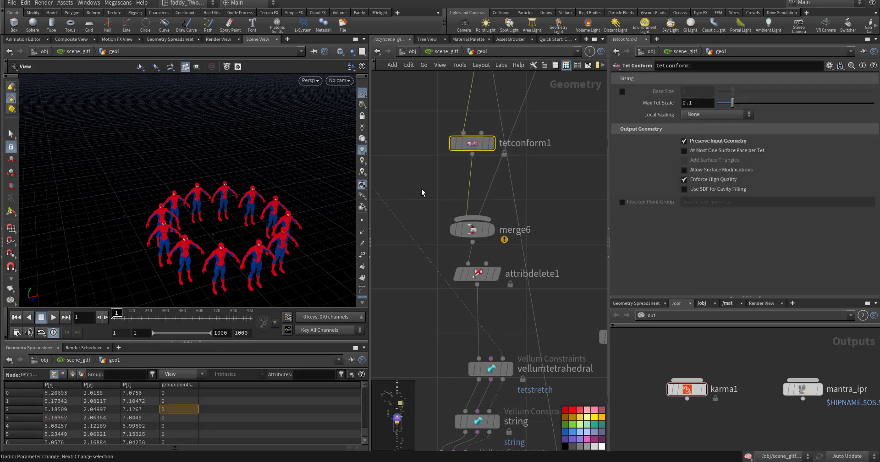
{"action": "left_click", "coordinate": [491, 145]}
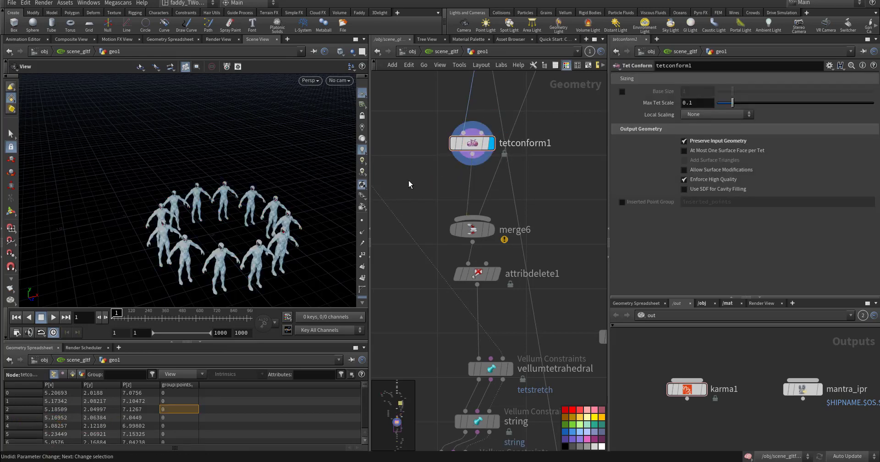
Add a Vellum Configure Tetrahedral Softbody setup in the empty network area beside merge6 and attribdelete1
{"action": "key", "text": "Tab"}
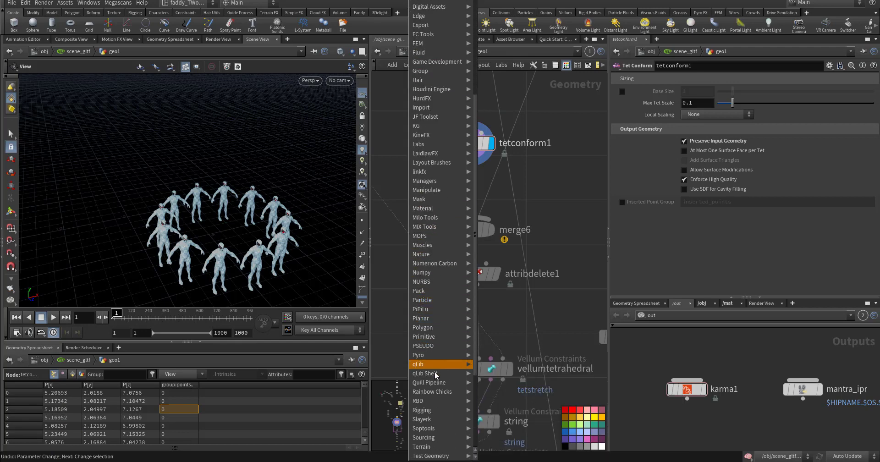
{"action": "scroll", "coordinate": [434, 376], "scroll_direction": "down", "scroll_amount": 4}
{"action": "mouse_move", "coordinate": [433, 377]}
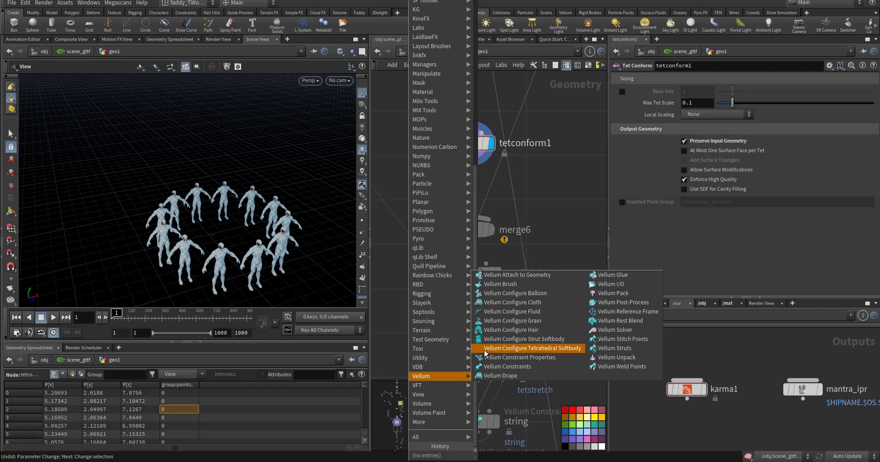
{"action": "left_click", "coordinate": [575, 349]}
{"action": "left_click_drag", "start_coordinate": [565, 184], "coordinate": [434, 129]}
{"action": "middle_click_drag", "start_coordinate": [414, 292], "coordinate": [413, 211]}
{"action": "key", "text": "Tab"}
{"action": "scroll", "coordinate": [448, 304], "scroll_direction": "down", "scroll_amount": 5}
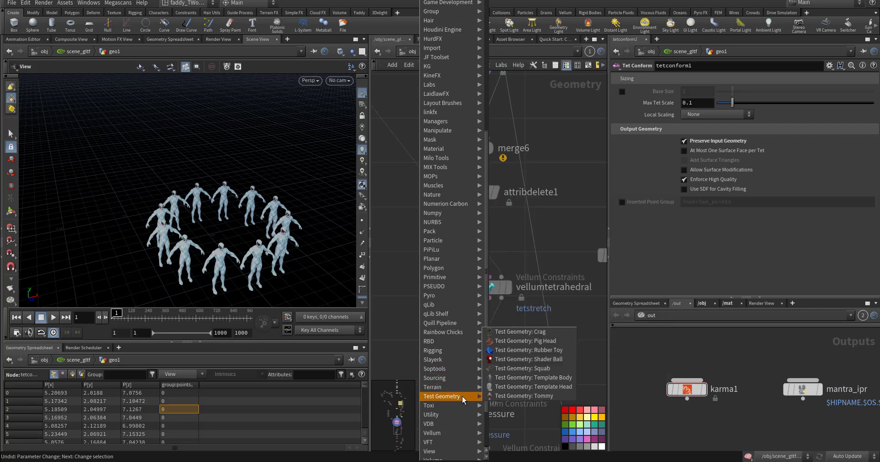
{"action": "mouse_move", "coordinate": [462, 433]}
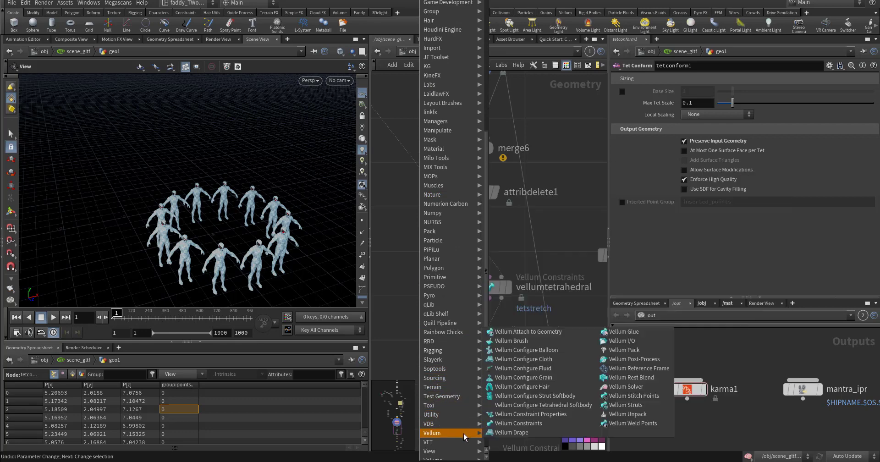
{"action": "left_click", "coordinate": [512, 405]}
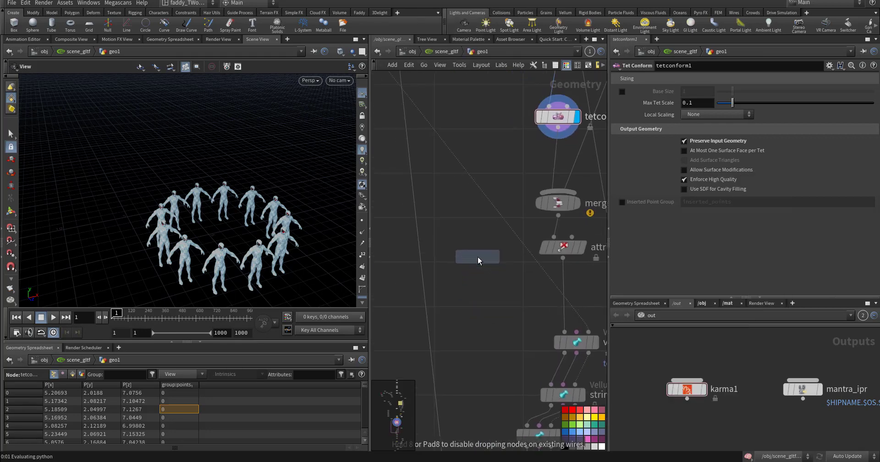
{"action": "left_click", "coordinate": [478, 259]}
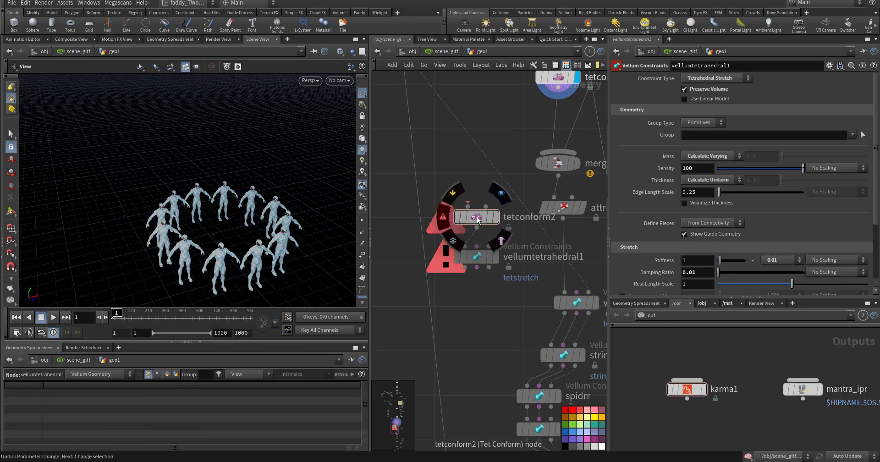
Examine tetconform2 and the constraint type of vellumtetrahedral1, and delete both nodes
{"action": "left_click_drag", "start_coordinate": [479, 217], "coordinate": [465, 186]}
{"action": "left_click", "coordinate": [465, 185]}
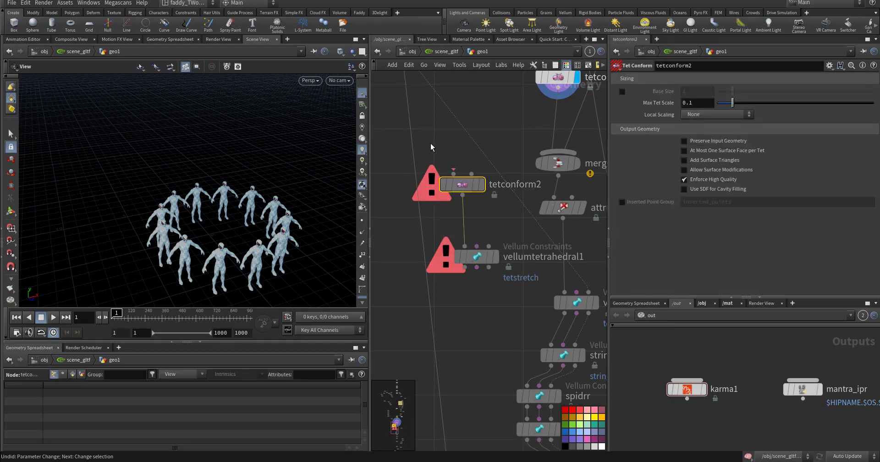
{"action": "left_click", "coordinate": [461, 260]}
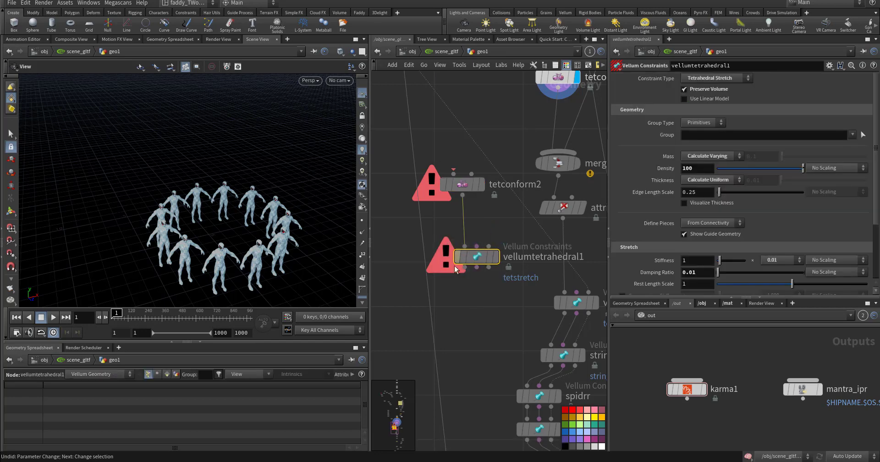
{"action": "left_click", "coordinate": [733, 79]}
{"action": "key", "text": "Escape"}
{"action": "left_click_drag", "start_coordinate": [477, 295], "coordinate": [449, 178]}
{"action": "key", "text": "Delete"}
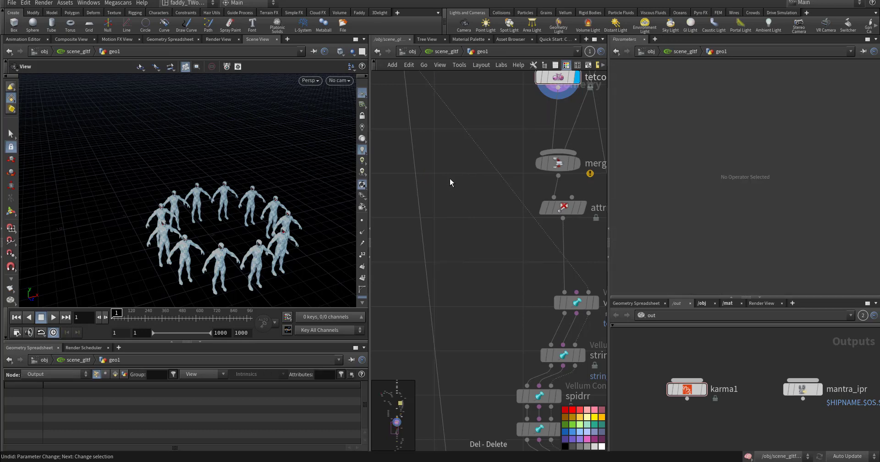
Select tetconform1 and examine the tetrahedral meshes of the characters up close
{"action": "middle_click_drag", "start_coordinate": [468, 271], "coordinate": [455, 370]}
{"action": "left_click", "coordinate": [505, 162]}
{"action": "middle_click_drag", "start_coordinate": [581, 205], "coordinate": [533, 171]}
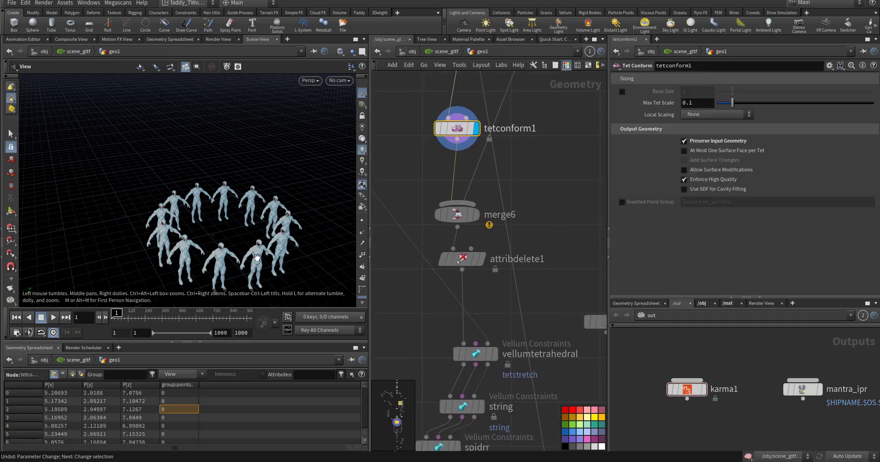
{"action": "right_click_drag", "start_coordinate": [257, 258], "coordinate": [329, 238]}
{"action": "left_click_drag", "start_coordinate": [328, 238], "coordinate": [280, 198]}
Display and select merge6 to examine the tetrahedral characters combined with the animated strings
{"action": "left_click", "coordinate": [479, 217]}
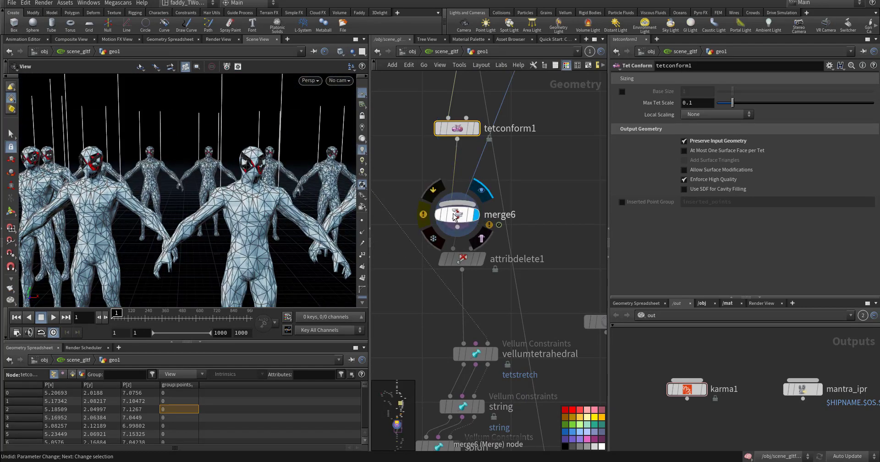
{"action": "left_click", "coordinate": [455, 215]}
{"action": "middle_click_drag", "start_coordinate": [405, 183], "coordinate": [451, 196]}
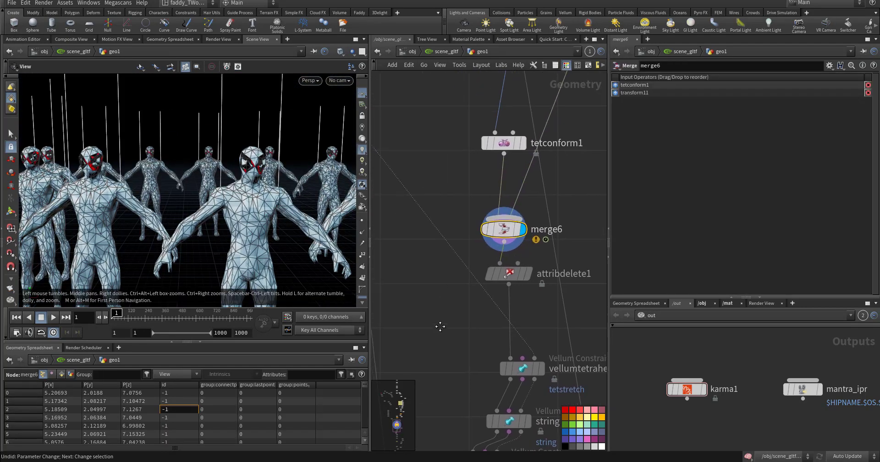
{"action": "middle_click_drag", "start_coordinate": [440, 327], "coordinate": [502, 133]}
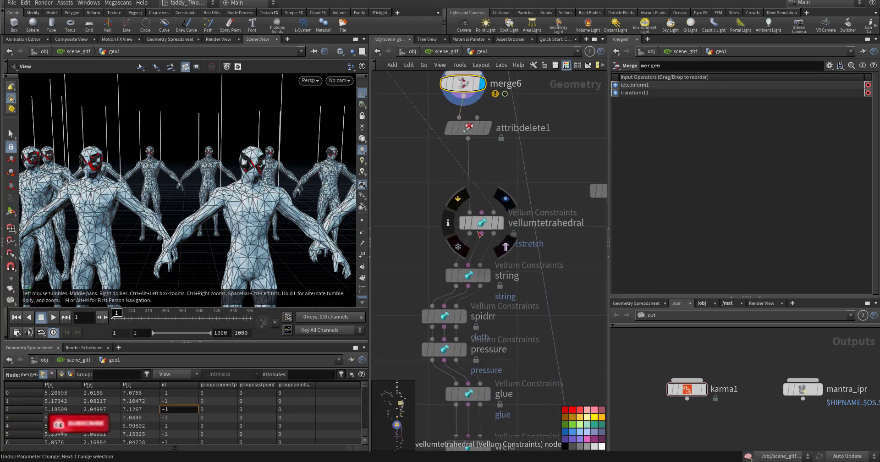
Examine the merged tetrahedral meshes of the characters up close, then from farther away
{"action": "middle_click_drag", "start_coordinate": [444, 252], "coordinate": [470, 328]}
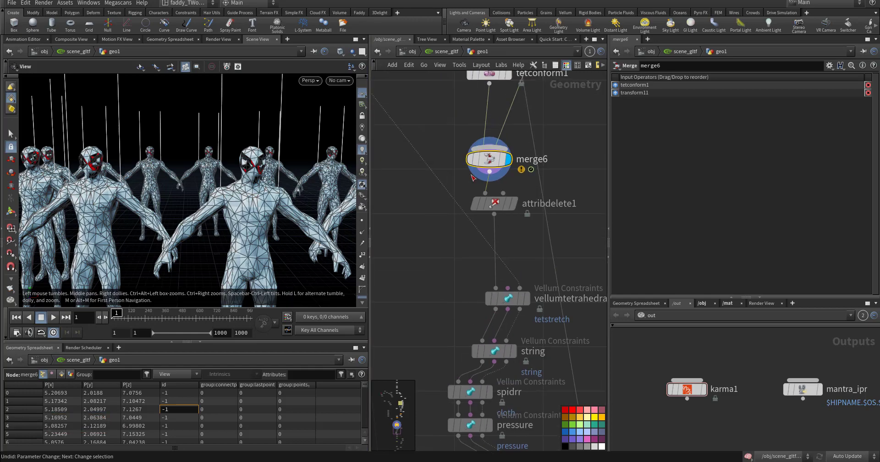
{"action": "left_click_drag", "start_coordinate": [276, 199], "coordinate": [256, 199]}
{"action": "right_click_drag", "start_coordinate": [255, 199], "coordinate": [269, 198]}
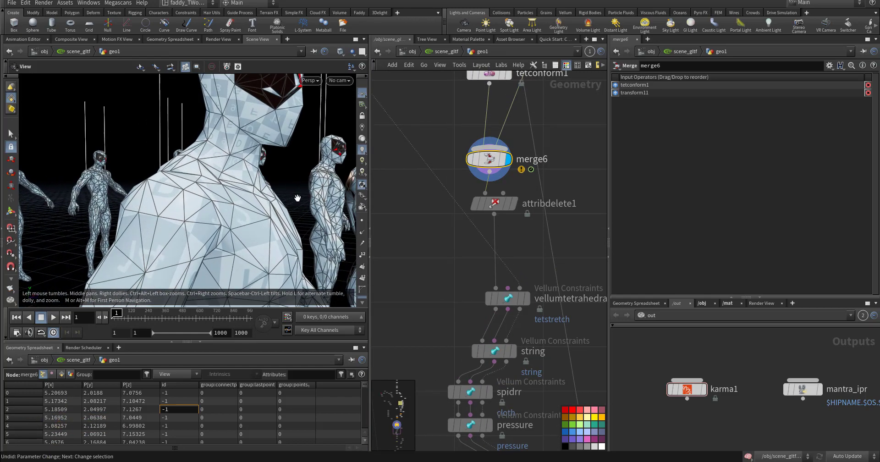
{"action": "left_click_drag", "start_coordinate": [191, 202], "coordinate": [171, 168]}
{"action": "scroll", "coordinate": [189, 187], "scroll_direction": "down", "scroll_amount": 10}
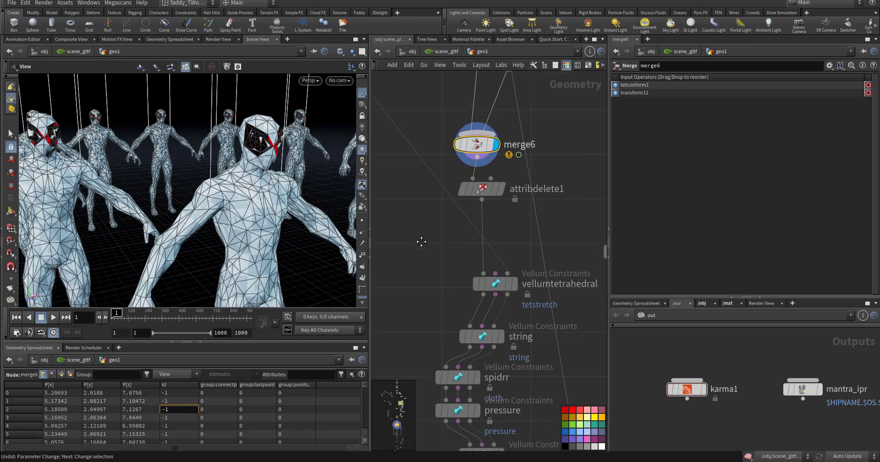
Display attribdelete1 and compare its point attributes with those of merge6, checking the deleted id attribute
{"action": "left_click", "coordinate": [500, 183]}
{"action": "left_click", "coordinate": [482, 182]}
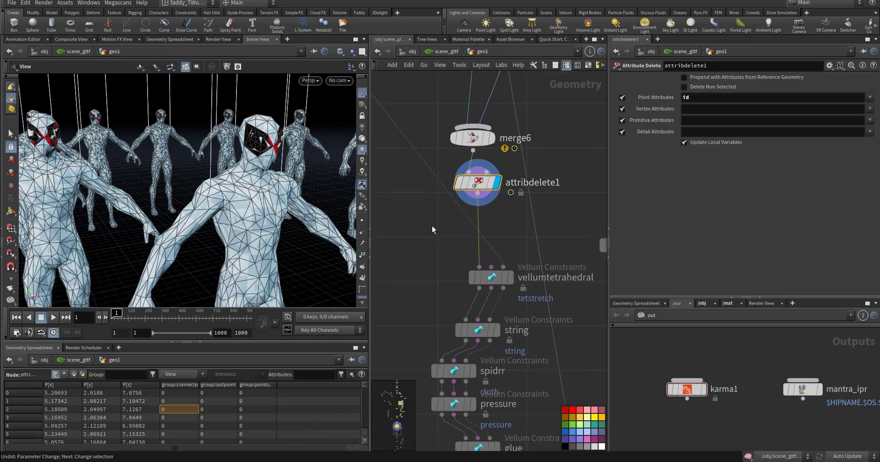
{"action": "middle_click_drag", "start_coordinate": [423, 258], "coordinate": [461, 262]}
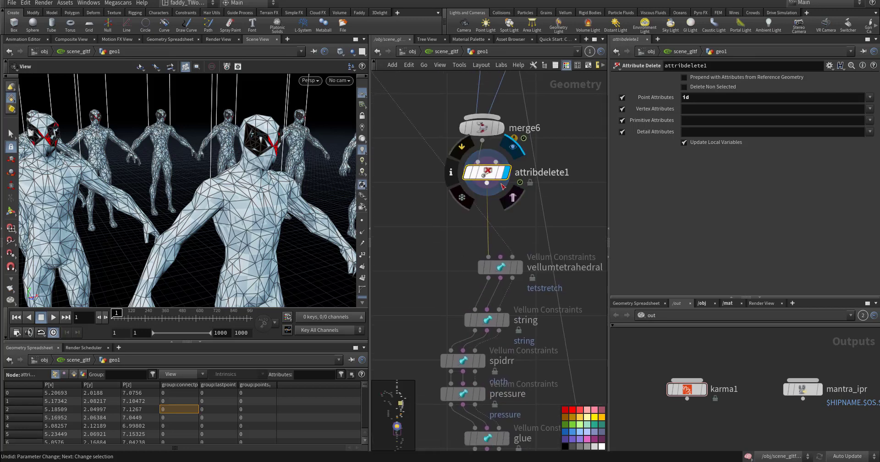
{"action": "left_click", "coordinate": [482, 128]}
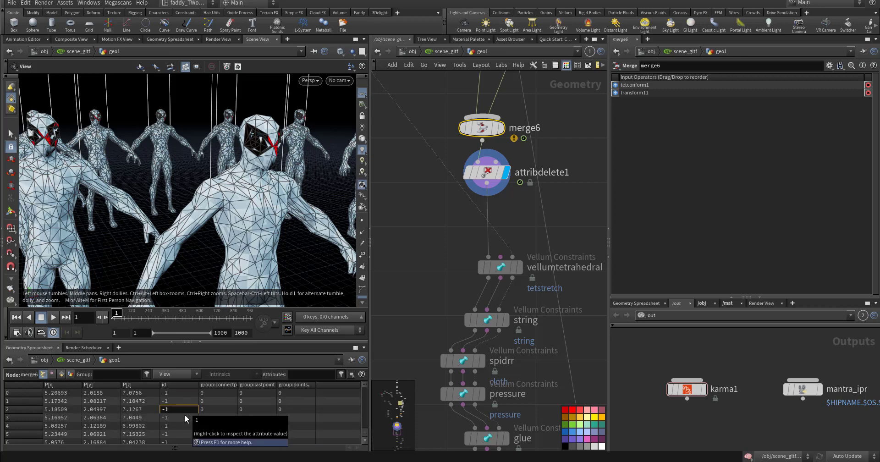
{"action": "left_click_drag", "start_coordinate": [441, 210], "coordinate": [557, 155]}
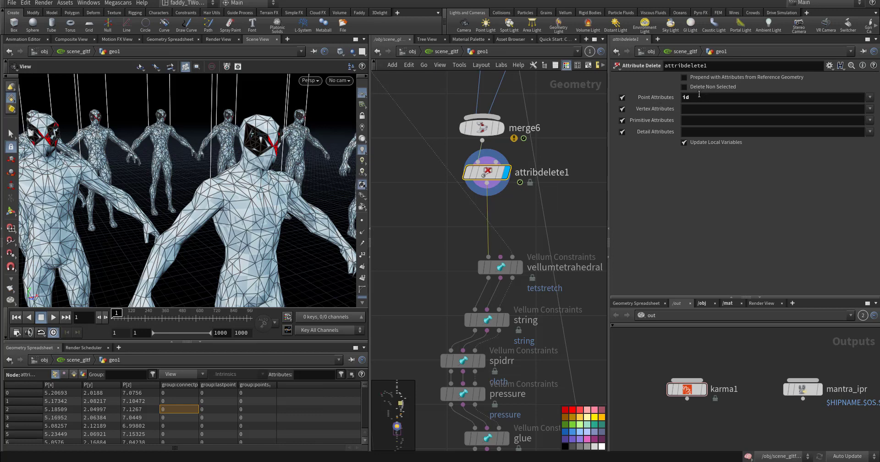
{"action": "left_click", "coordinate": [699, 95]}
Display and select vellumtetrahedral to examine its Tetrahedral Stretch constraint on the characters
{"action": "middle_click_drag", "start_coordinate": [464, 249], "coordinate": [427, 182]}
{"action": "mouse_move", "coordinate": [478, 196]}
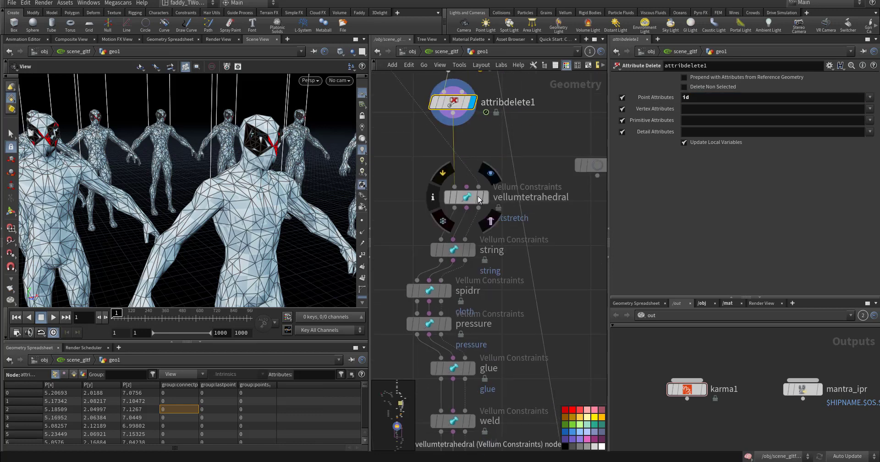
{"action": "middle_click_drag", "start_coordinate": [527, 191], "coordinate": [466, 207]}
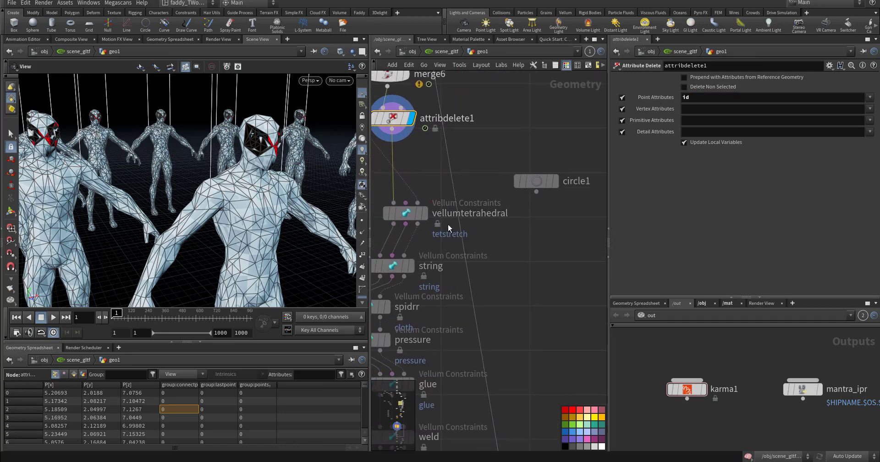
{"action": "left_click", "coordinate": [424, 214]}
{"action": "left_click", "coordinate": [406, 213]}
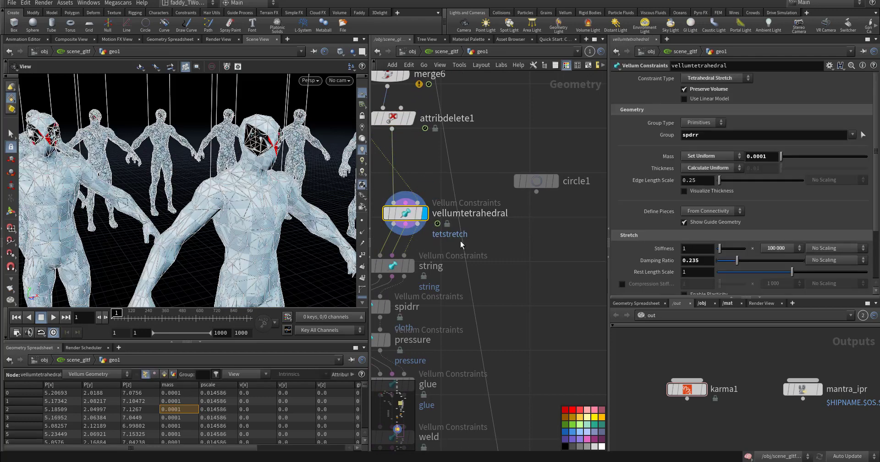
{"action": "middle_click_drag", "start_coordinate": [505, 261], "coordinate": [549, 239]}
{"action": "scroll", "coordinate": [549, 239], "scroll_direction": "up", "scroll_amount": 5}
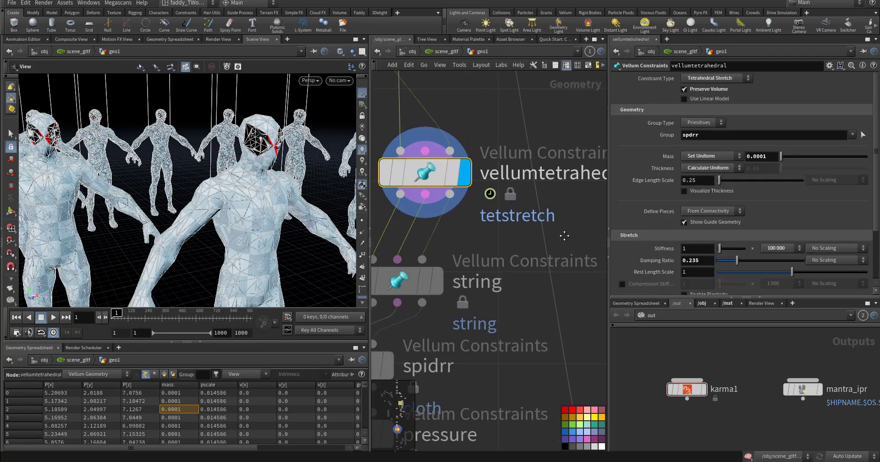
Review the group choices, mass and stretch settings of vellumtetrahedral
{"action": "left_click", "coordinate": [852, 135]}
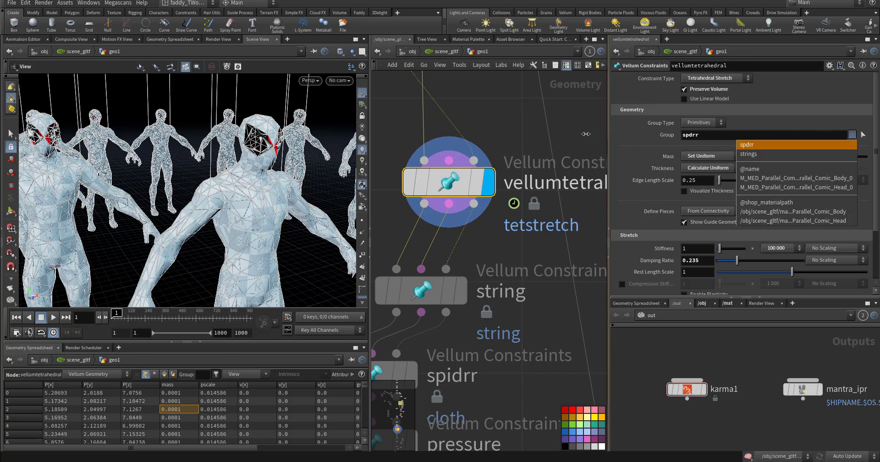
{"action": "left_click", "coordinate": [610, 137]}
{"action": "scroll", "coordinate": [672, 194], "scroll_direction": "down", "scroll_amount": 2}
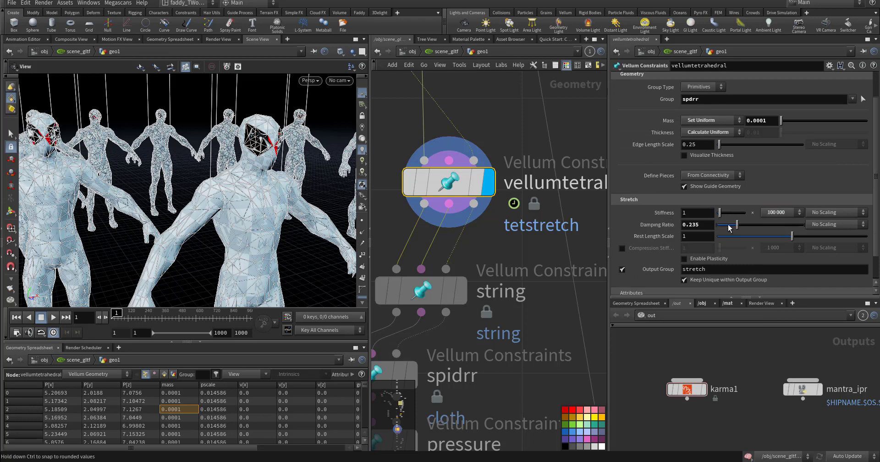
{"action": "scroll", "coordinate": [667, 220], "scroll_direction": "down", "scroll_amount": 2}
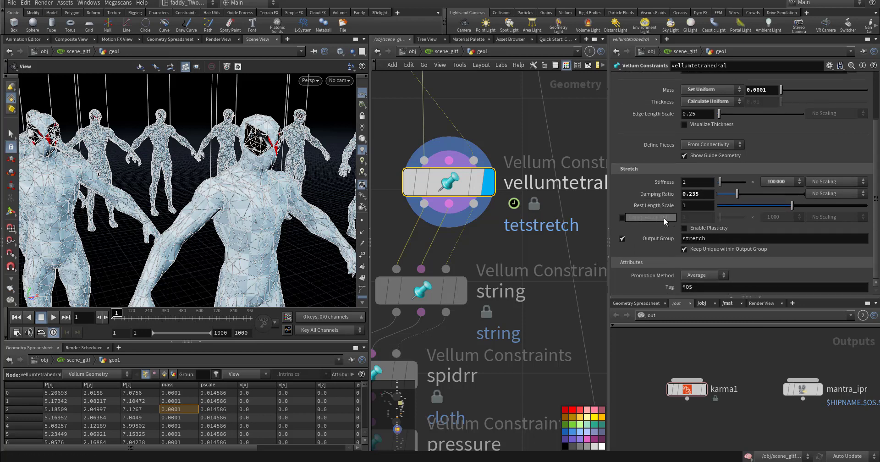
Display and select the string constraint node, and examine its constraint type choices, strings group and mass
{"action": "middle_click_drag", "start_coordinate": [467, 279], "coordinate": [506, 188]}
{"action": "left_click", "coordinate": [503, 204]}
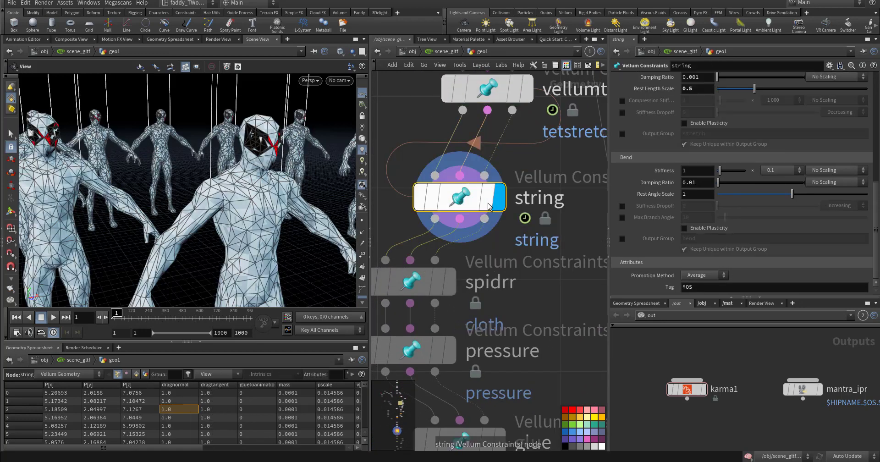
{"action": "scroll", "coordinate": [660, 163], "scroll_direction": "up", "scroll_amount": 10}
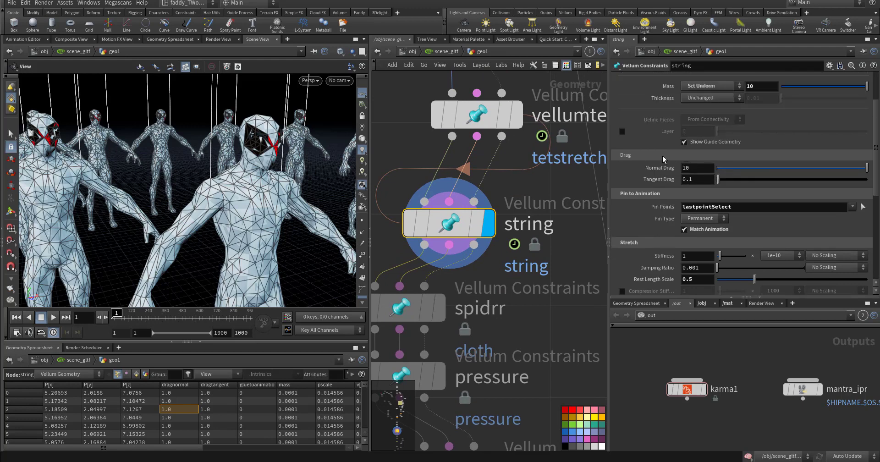
{"action": "left_click", "coordinate": [692, 79]}
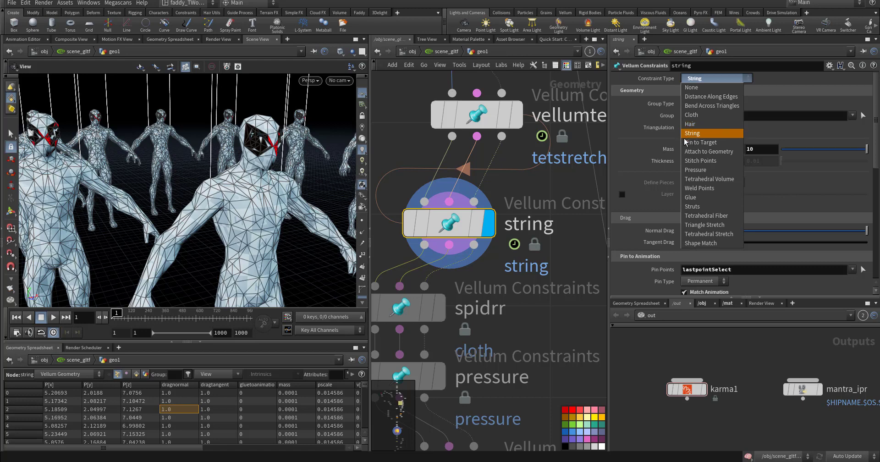
{"action": "left_click", "coordinate": [569, 180]}
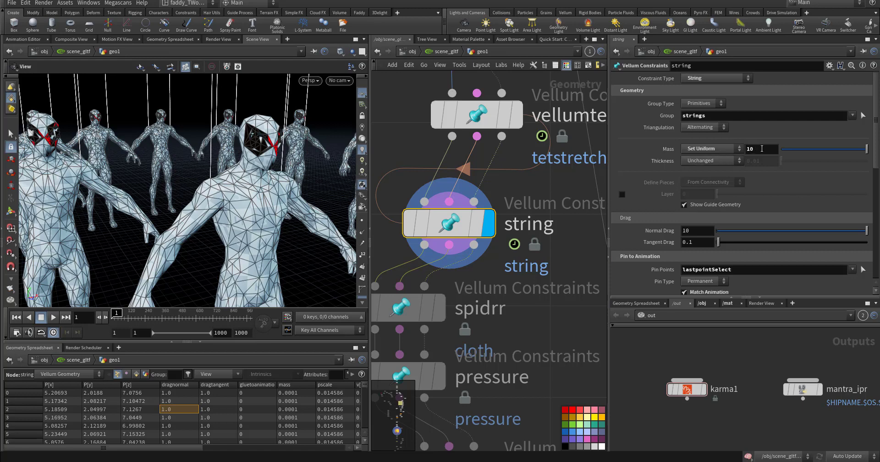
{"action": "key", "text": "Return"}
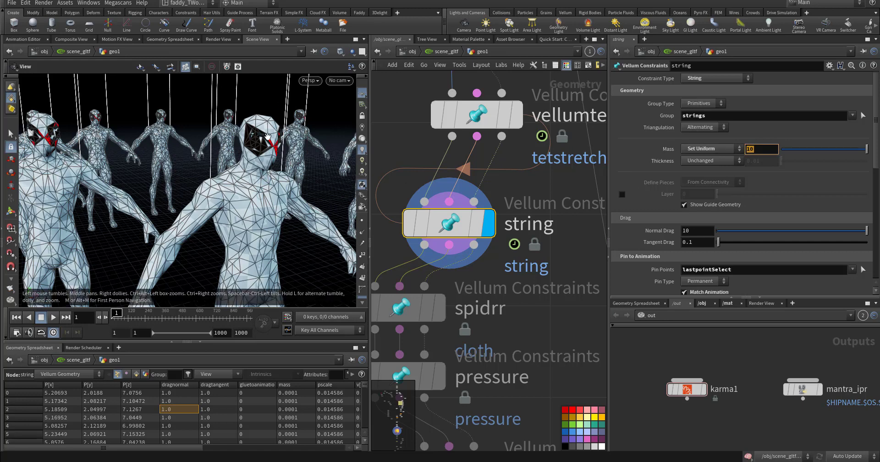
Select vellumtetrahedral again to check its spdrr group and mass, and inspect the character bodies up close
{"action": "middle_click_drag", "start_coordinate": [413, 136], "coordinate": [400, 217]}
{"action": "left_click", "coordinate": [434, 199]}
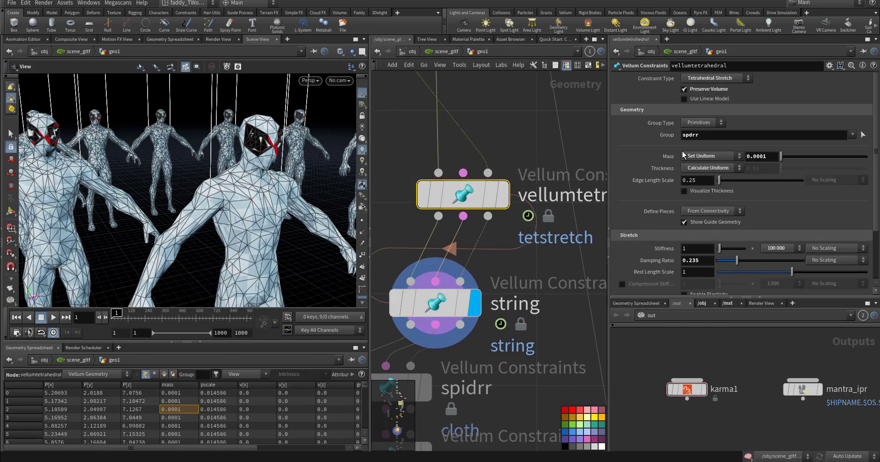
{"action": "left_click", "coordinate": [706, 133]}
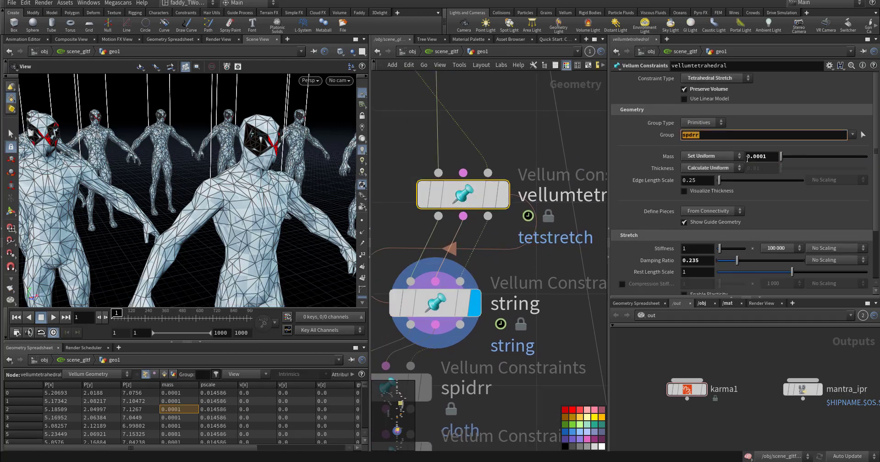
{"action": "left_click_drag", "start_coordinate": [753, 156], "coordinate": [777, 156]}
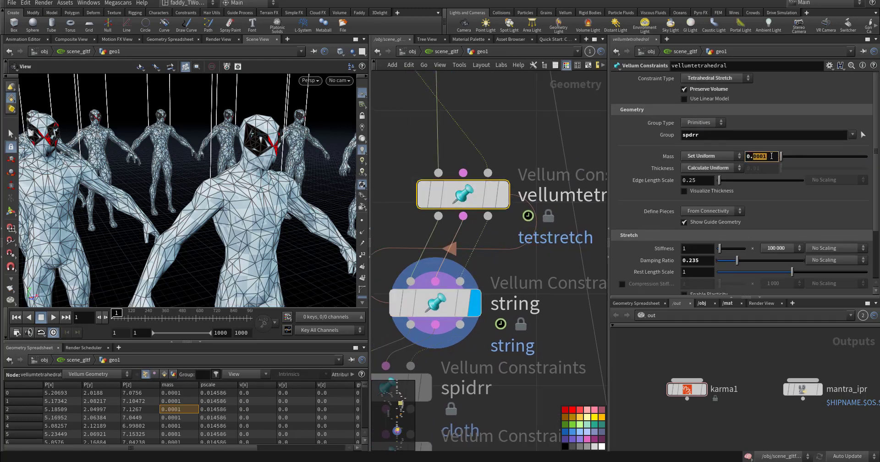
{"action": "left_click_drag", "start_coordinate": [246, 213], "coordinate": [303, 261]}
{"action": "right_click_drag", "start_coordinate": [240, 213], "coordinate": [277, 172]}
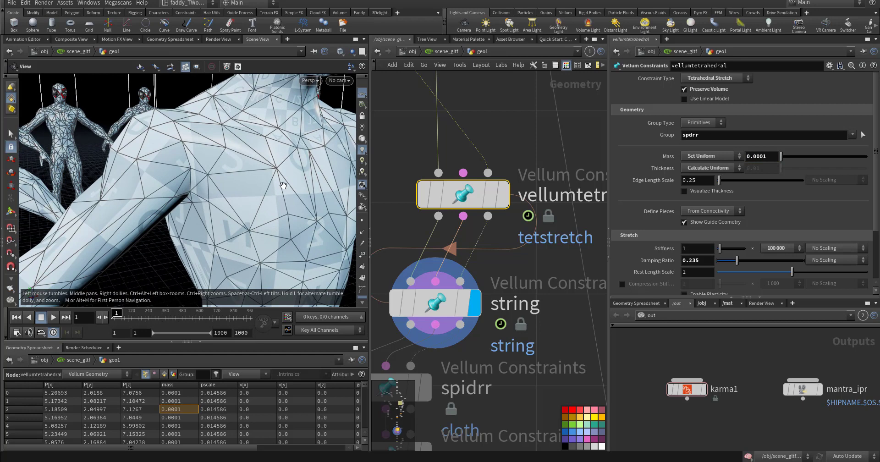
{"action": "scroll", "coordinate": [266, 163], "scroll_direction": "down", "scroll_amount": 8}
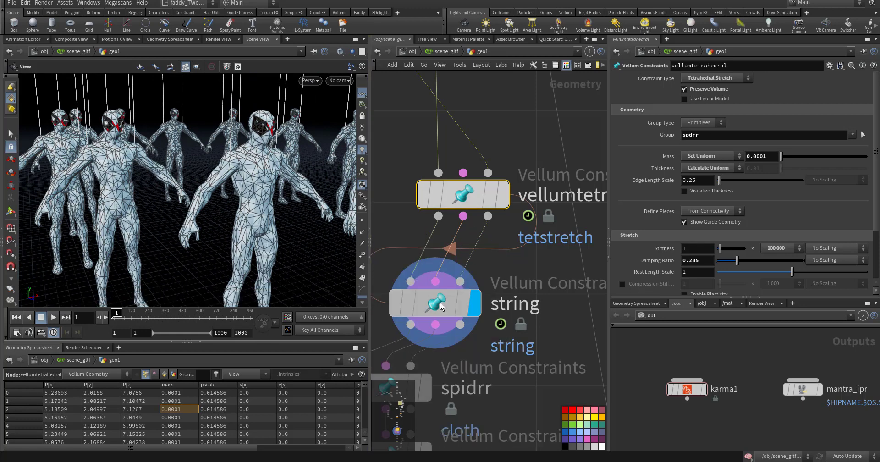
Select the string node and examine its settings alongside the strings above the characters
{"action": "left_click", "coordinate": [428, 298]}
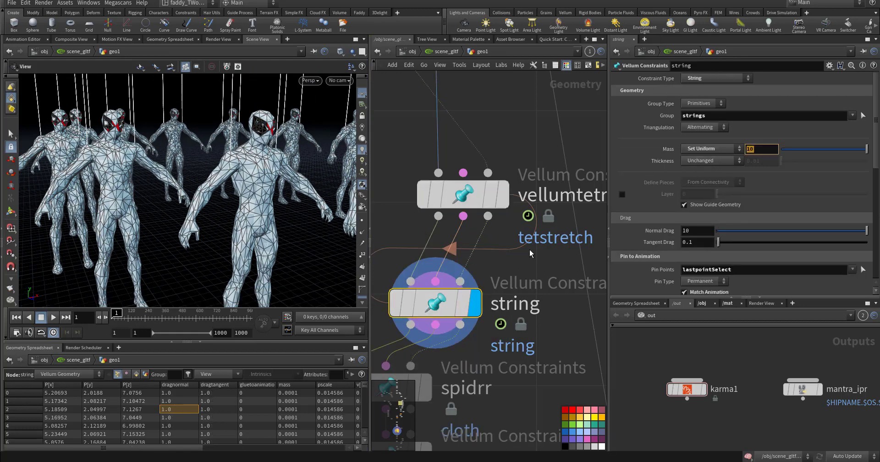
{"action": "left_click_drag", "start_coordinate": [293, 170], "coordinate": [270, 202]}
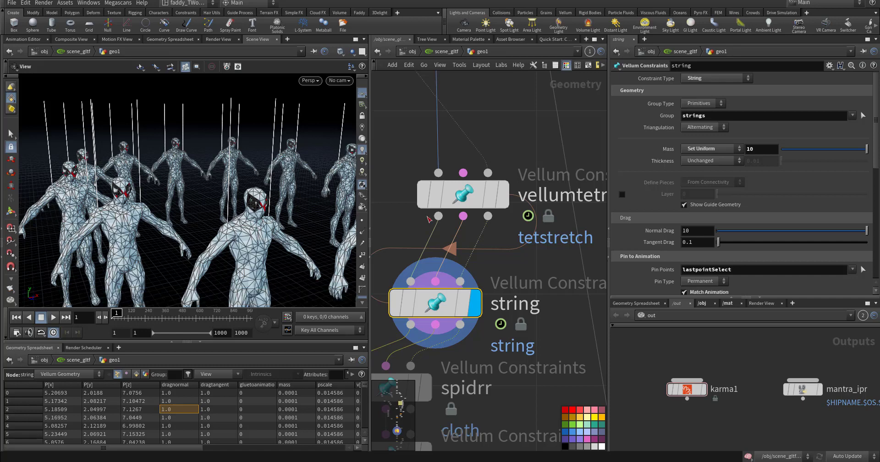
{"action": "middle_click_drag", "start_coordinate": [399, 220], "coordinate": [409, 161]}
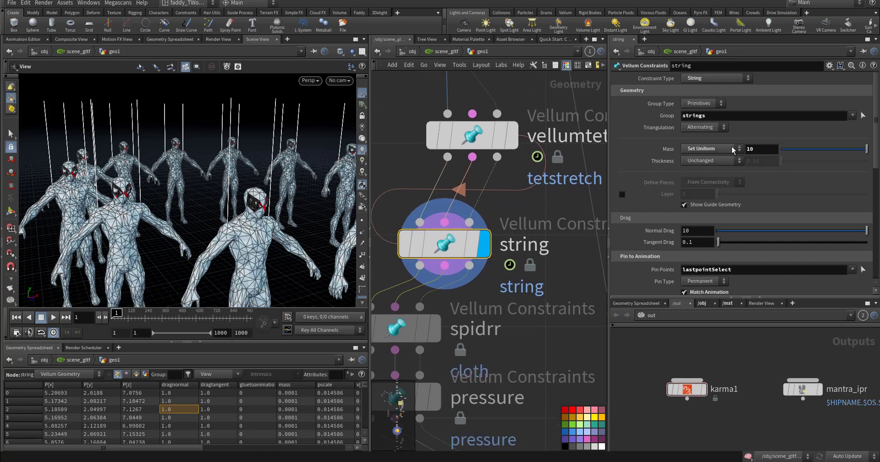
Try the Unchanged mass mode on the string constraint, and undo the change
{"action": "left_click", "coordinate": [710, 149]}
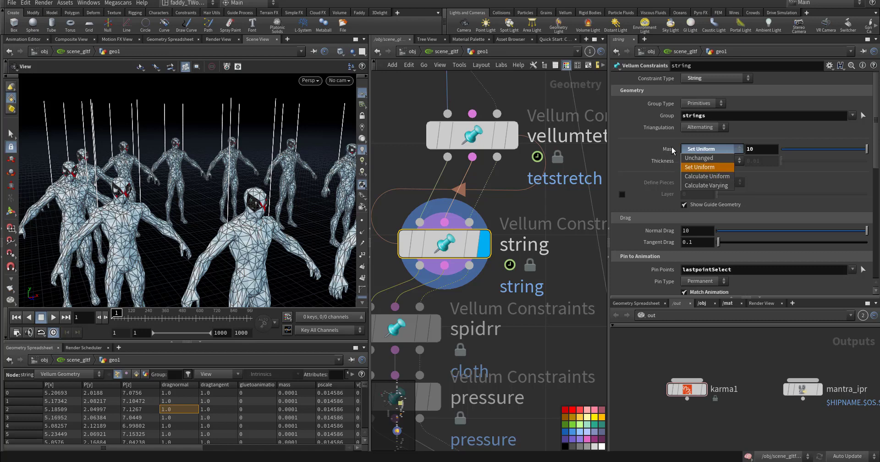
{"action": "left_click", "coordinate": [699, 158]}
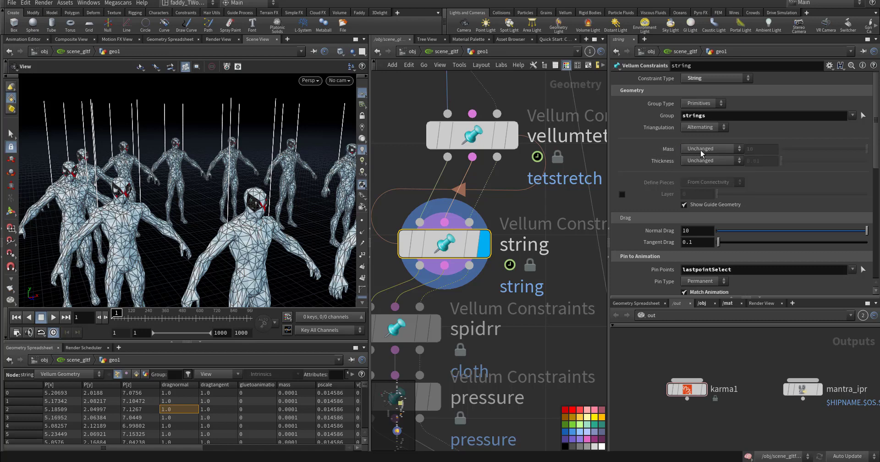
{"action": "key", "text": "ctrl+z"}
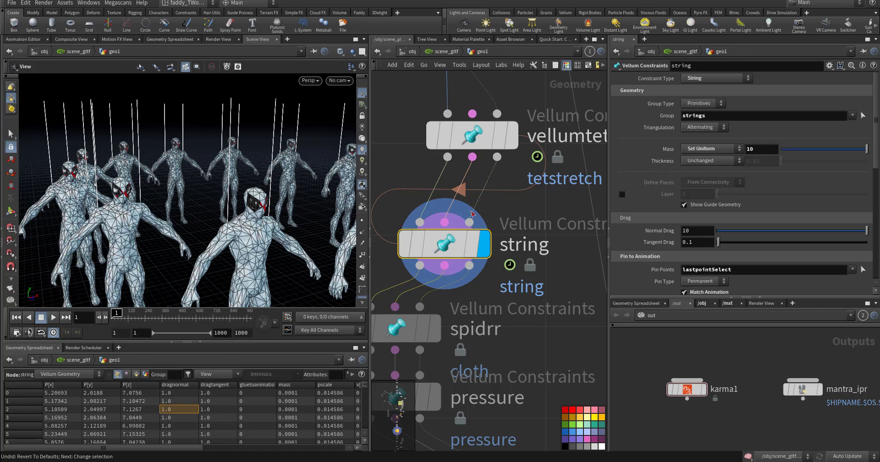
Display and select the spidrr cloth constraint, and examine its group, mass, thickness and stretch stiffness settings
{"action": "middle_click_drag", "start_coordinate": [478, 337], "coordinate": [511, 263]}
{"action": "left_click", "coordinate": [467, 257]}
{"action": "left_click", "coordinate": [434, 256]}
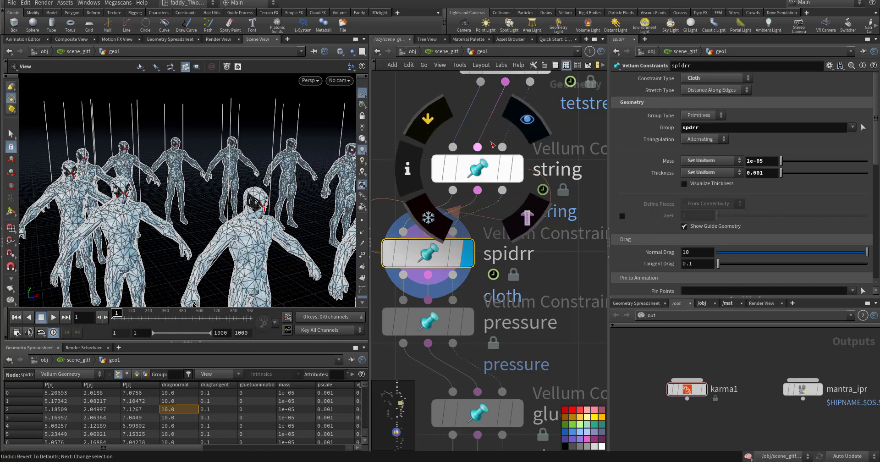
{"action": "mouse_move", "coordinate": [580, 204]}
{"action": "middle_mouse_down"}
{"action": "mouse_move", "coordinate": [504, 179]}
{"action": "mouse_move", "coordinate": [570, 214]}
{"action": "middle_mouse_up"}
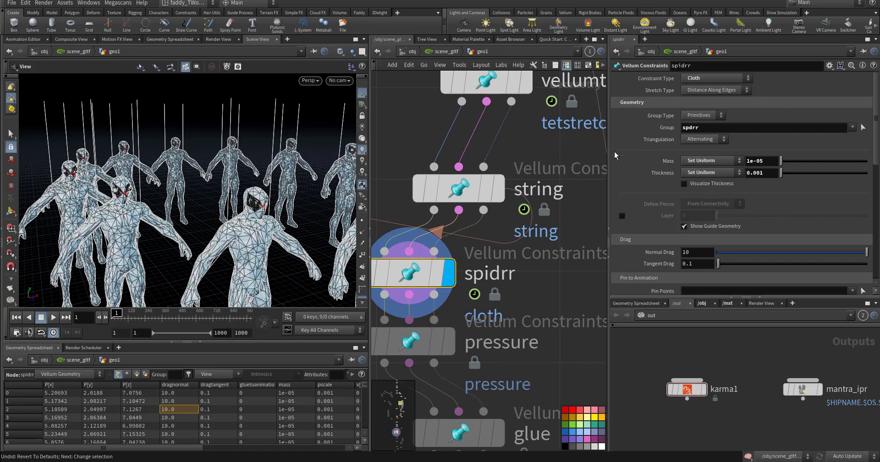
{"action": "middle_click_drag", "start_coordinate": [554, 154], "coordinate": [530, 205]}
{"action": "middle_click_drag", "start_coordinate": [513, 334], "coordinate": [509, 254]}
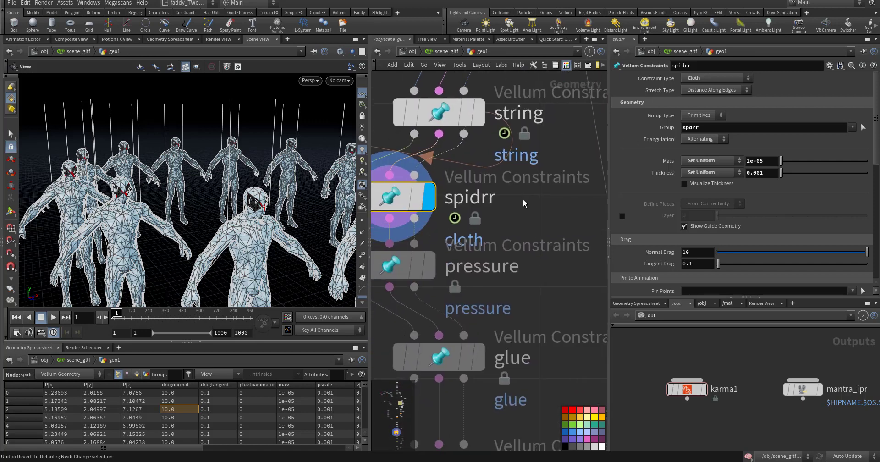
{"action": "scroll", "coordinate": [633, 219], "scroll_direction": "down", "scroll_amount": 5}
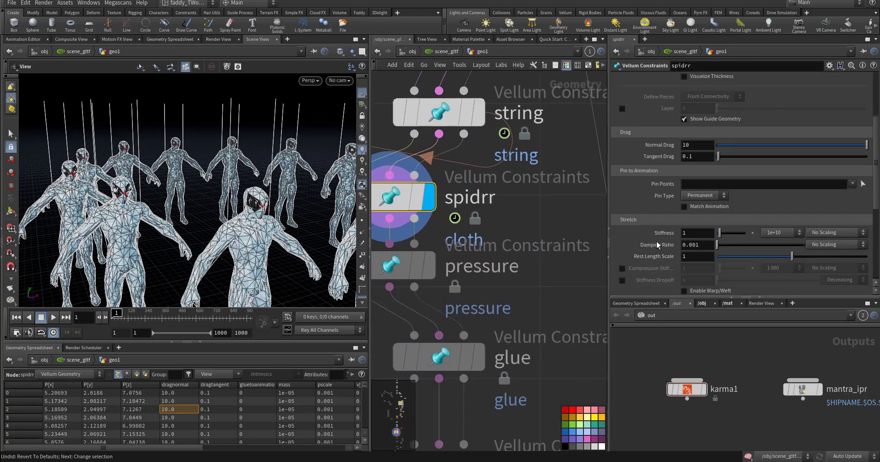
{"action": "left_click", "coordinate": [779, 234]}
{"action": "left_click", "coordinate": [758, 235]}
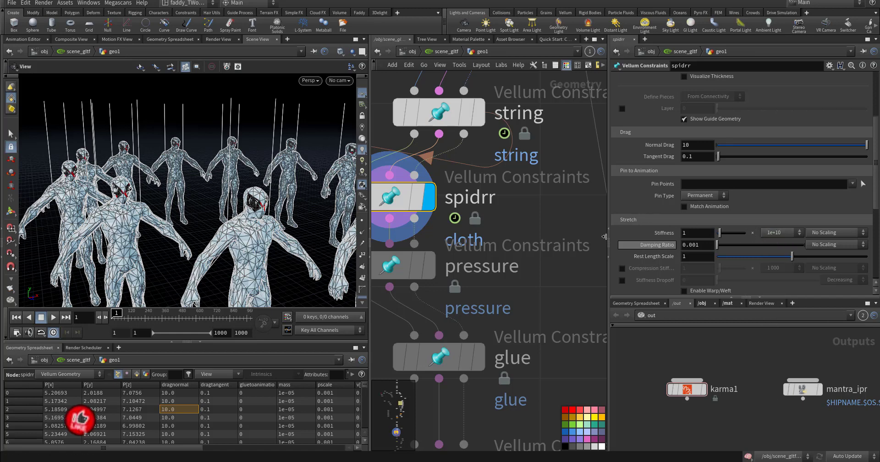
Display and select the pressure constraint, examine its spdrr group, mass and rest length scale, and inspect the resulting constraint lines around the characters
{"action": "middle_click_drag", "start_coordinate": [528, 217], "coordinate": [603, 158]}
{"action": "left_click", "coordinate": [482, 206]}
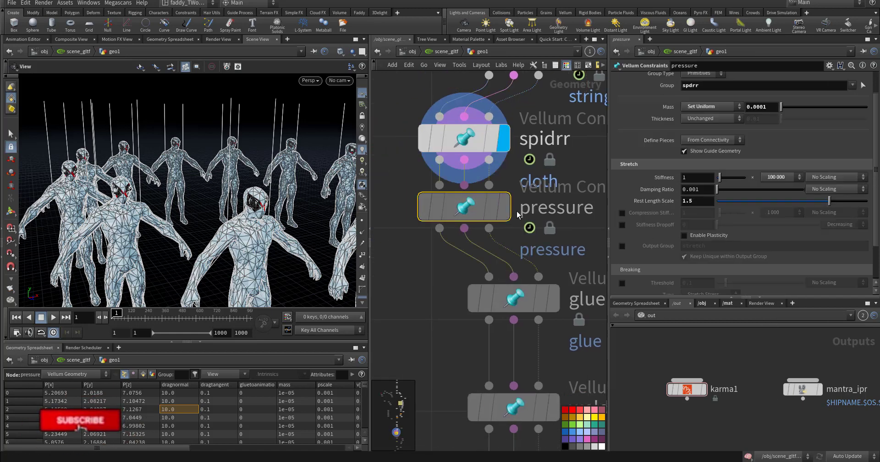
{"action": "left_click", "coordinate": [502, 215]}
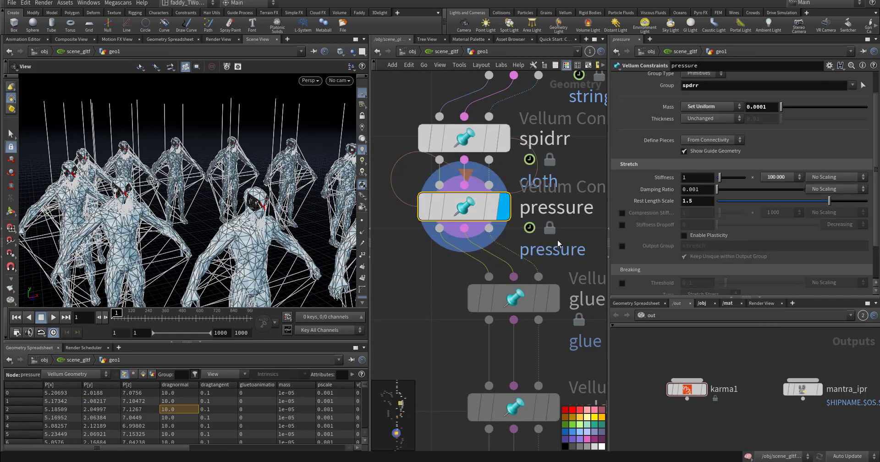
{"action": "middle_click_drag", "start_coordinate": [558, 241], "coordinate": [500, 218]}
{"action": "left_click_drag", "start_coordinate": [697, 202], "coordinate": [648, 206]}
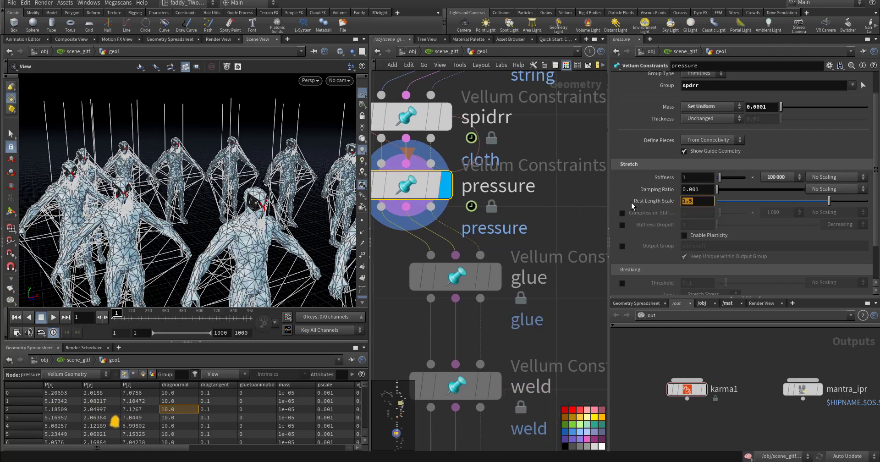
{"action": "scroll", "coordinate": [637, 194], "scroll_direction": "up", "scroll_amount": 3}
{"action": "middle_click_drag", "start_coordinate": [569, 216], "coordinate": [585, 151]}
{"action": "mouse_move", "coordinate": [507, 212]}
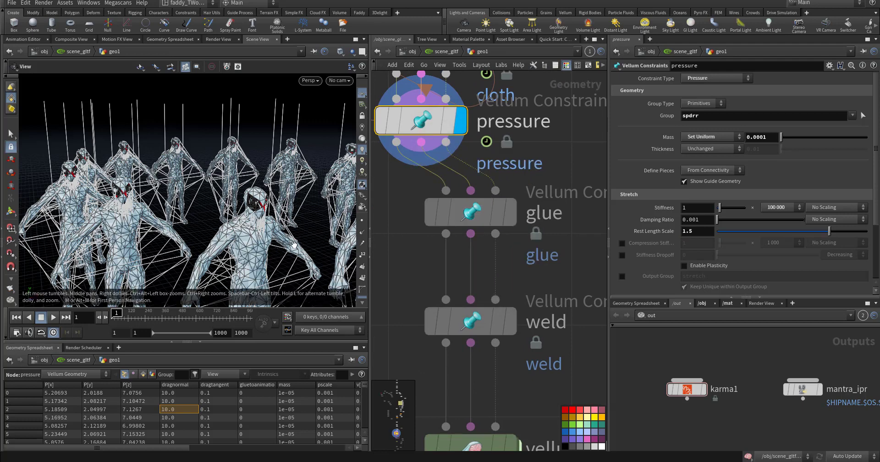
{"action": "middle_click_drag", "start_coordinate": [277, 252], "coordinate": [304, 183]}
{"action": "mouse_move", "coordinate": [279, 207]}
{"action": "left_mouse_down"}
{"action": "mouse_move", "coordinate": [225, 206]}
{"action": "mouse_move", "coordinate": [263, 204]}
{"action": "left_mouse_up"}
Display and select the glue constraint, and check its source group and target group on the characters
{"action": "middle_click_drag", "start_coordinate": [414, 238], "coordinate": [404, 228]}
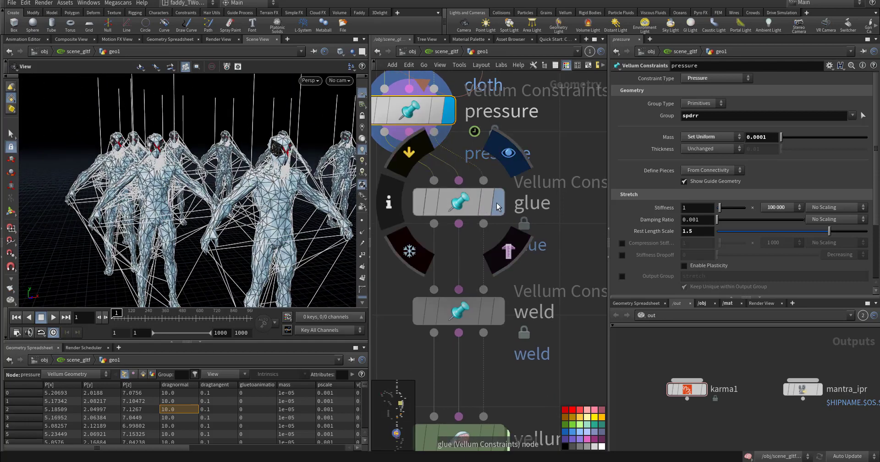
{"action": "left_click", "coordinate": [454, 217]}
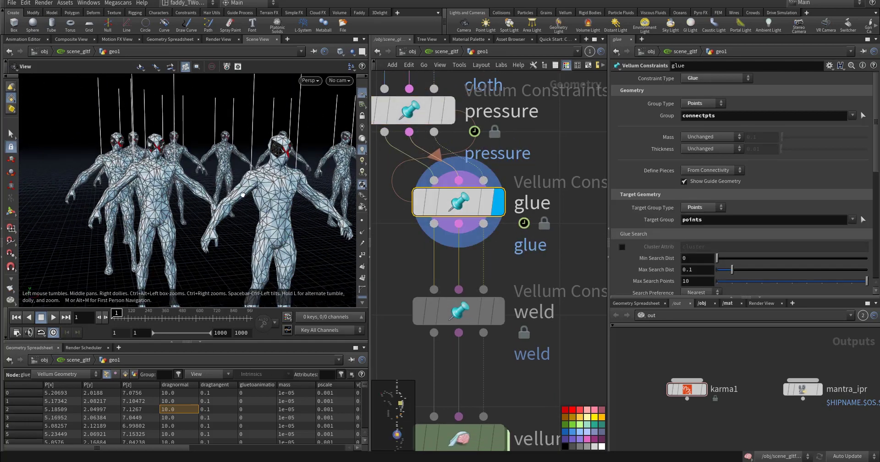
{"action": "left_click_drag", "start_coordinate": [294, 183], "coordinate": [321, 173]}
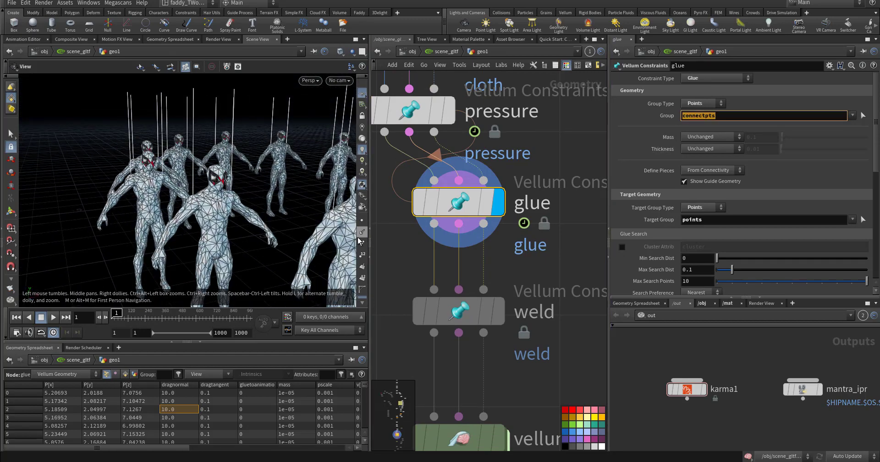
{"action": "left_click_drag", "start_coordinate": [320, 230], "coordinate": [211, 223]}
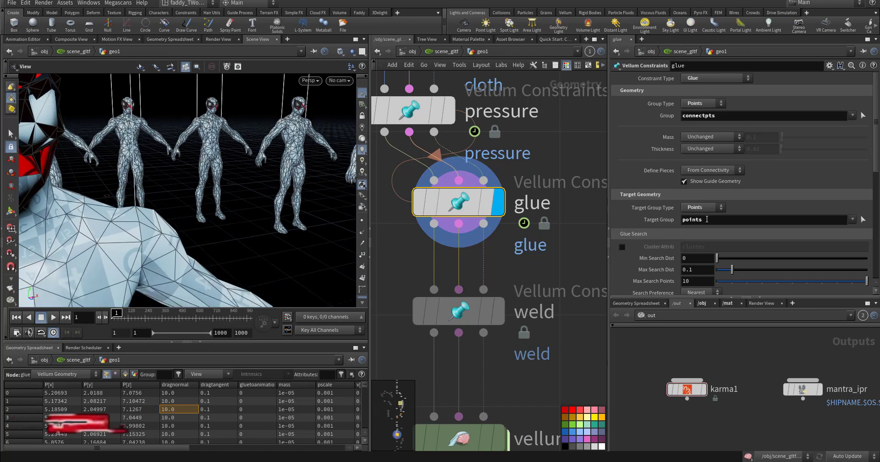
{"action": "double_click", "coordinate": [688, 219]}
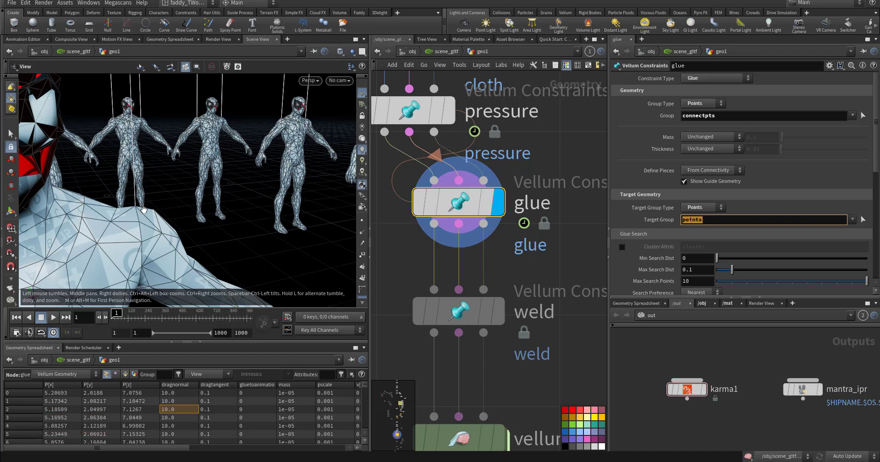
Inspect where a string attaches to the body in wireframe and shaded display, and review the glue search and stretch settings
{"action": "right_click_drag", "start_coordinate": [132, 212], "coordinate": [149, 210]}
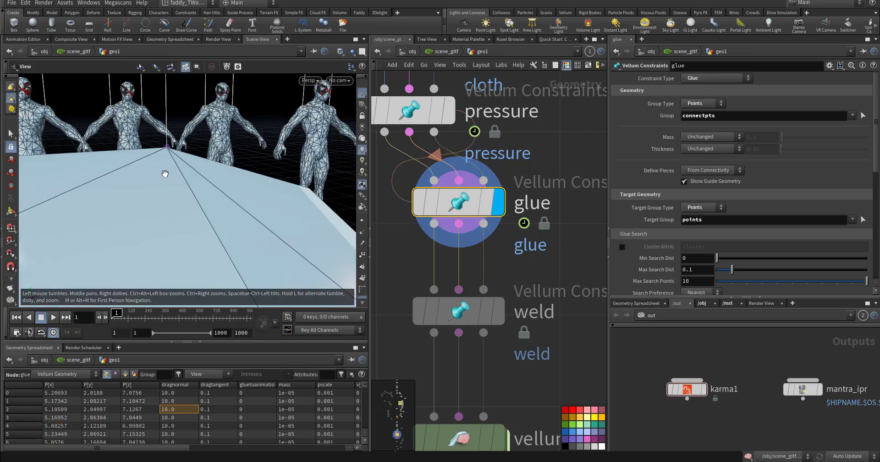
{"action": "left_click_drag", "start_coordinate": [167, 175], "coordinate": [207, 152]}
{"action": "key", "text": "w"}
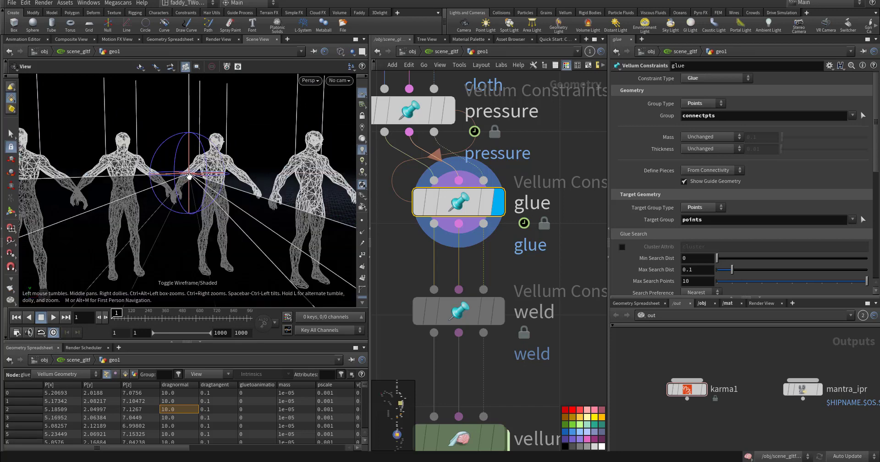
{"action": "key", "text": "w"}
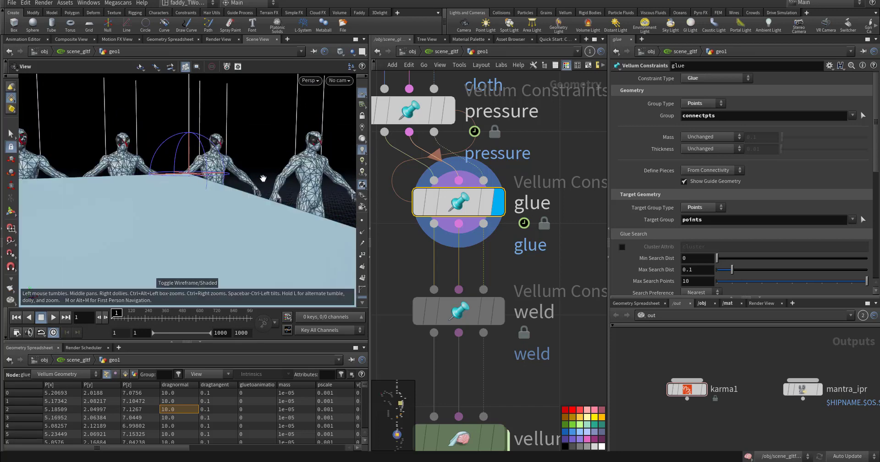
{"action": "left_click_drag", "start_coordinate": [263, 178], "coordinate": [477, 140]}
{"action": "scroll", "coordinate": [636, 216], "scroll_direction": "down", "scroll_amount": 6}
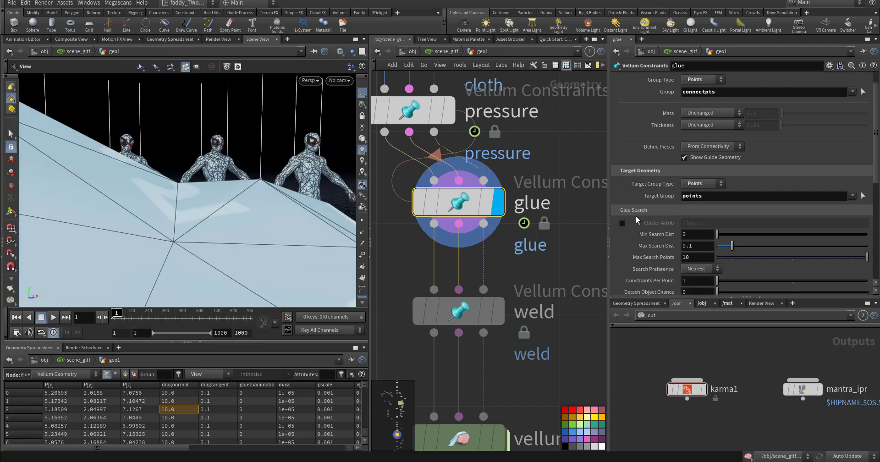
{"action": "scroll", "coordinate": [670, 245], "scroll_direction": "down", "scroll_amount": 3}
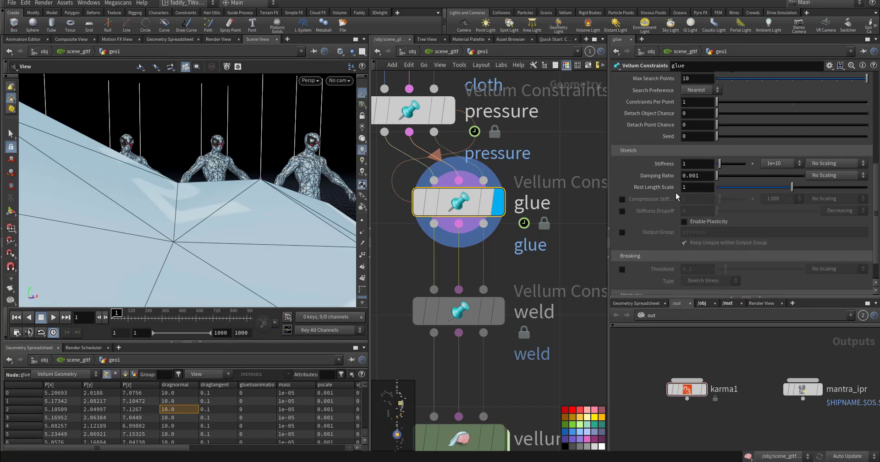
Display and select the weld constraint, and examine its connectpts group, points target group and bend settings
{"action": "middle_click_drag", "start_coordinate": [536, 288], "coordinate": [521, 220]}
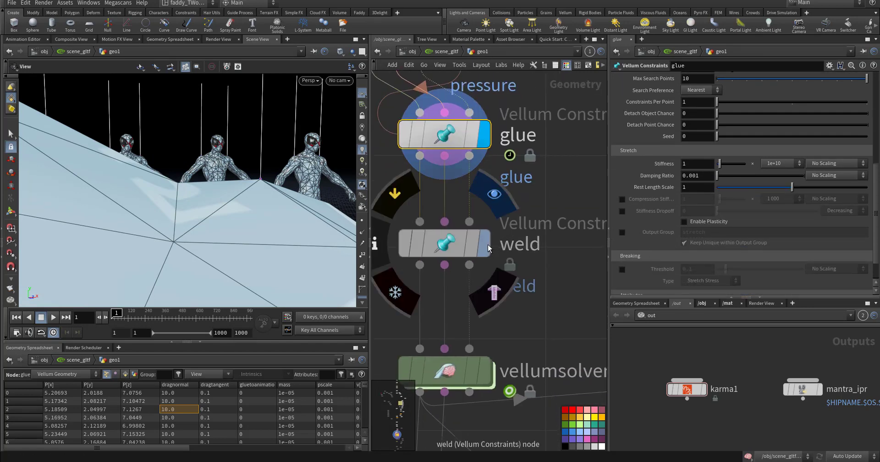
{"action": "left_click", "coordinate": [472, 233]}
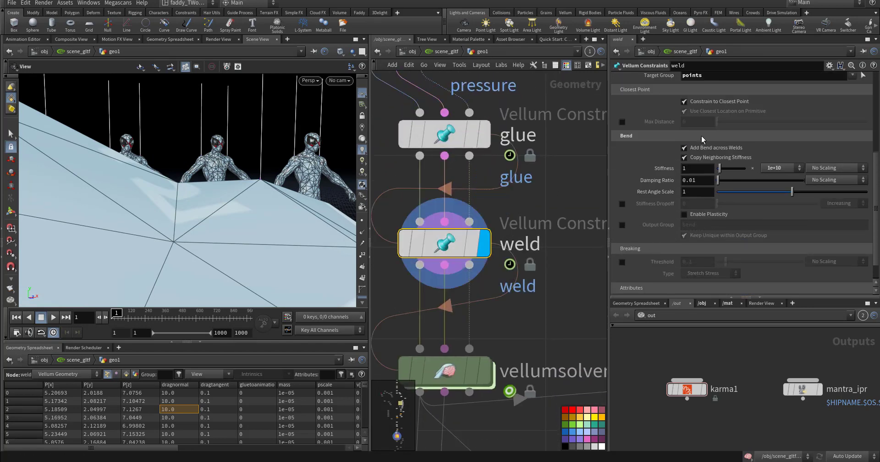
{"action": "scroll", "coordinate": [696, 135], "scroll_direction": "up", "scroll_amount": 6}
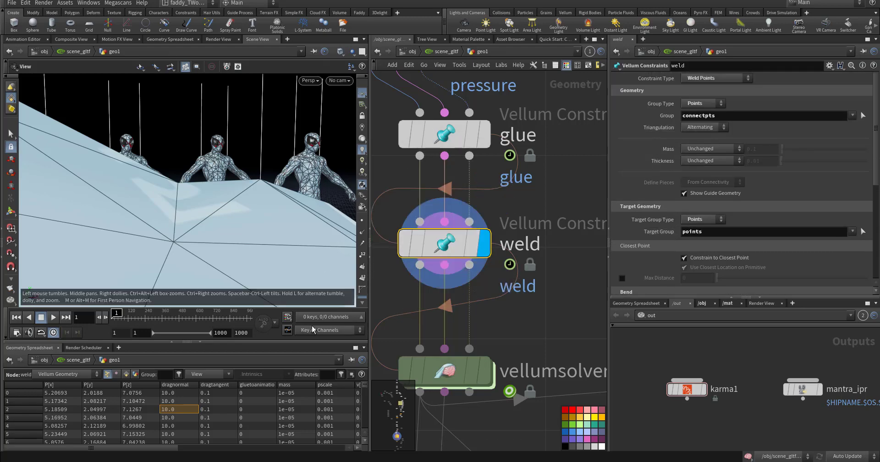
{"action": "right_click_drag", "start_coordinate": [277, 206], "coordinate": [305, 240]}
Look inside vellumsolver1, return to the geometry network, and examine the solver's substeps and constraint iterations
{"action": "middle_click_drag", "start_coordinate": [533, 312], "coordinate": [523, 242]}
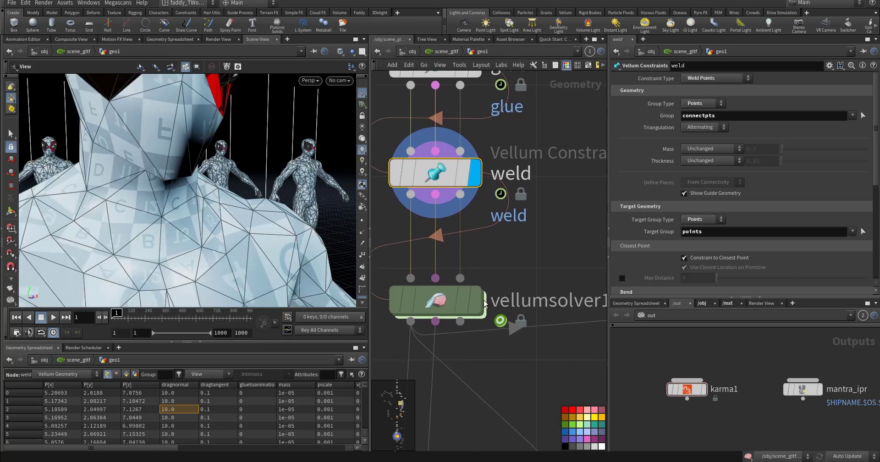
{"action": "double_click", "coordinate": [447, 301]}
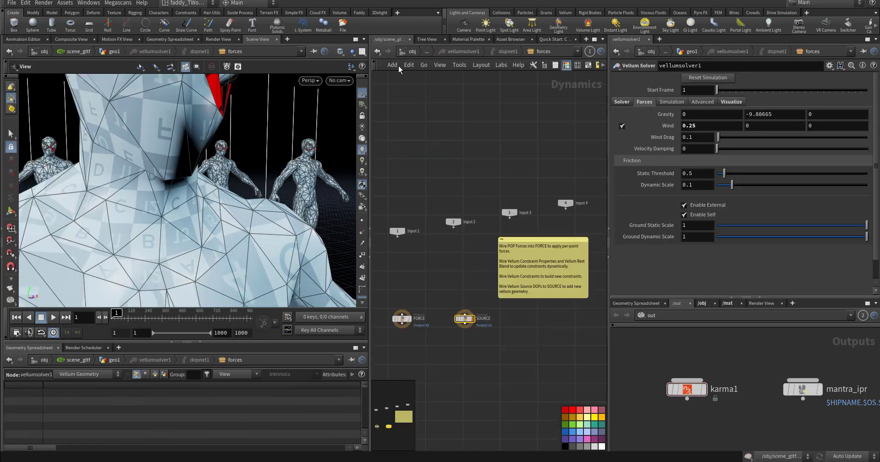
{"action": "left_click", "coordinate": [378, 52]}
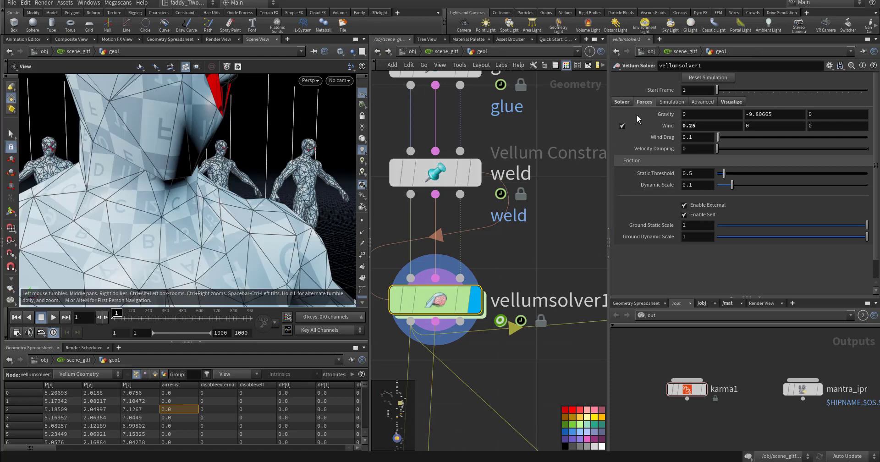
{"action": "left_click", "coordinate": [623, 102]}
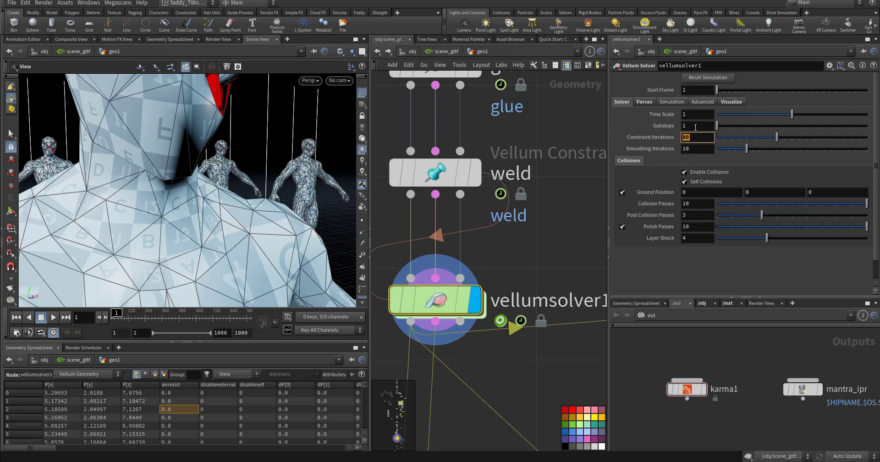
{"action": "key", "text": "shift+Tab"}
{"action": "middle_click_drag", "start_coordinate": [538, 230], "coordinate": [528, 201]}
{"action": "right_click_drag", "start_coordinate": [277, 200], "coordinate": [129, 236]}
{"action": "middle_click_drag", "start_coordinate": [533, 238], "coordinate": [535, 237]}
{"action": "scroll", "coordinate": [535, 236], "scroll_direction": "down", "scroll_amount": 10}
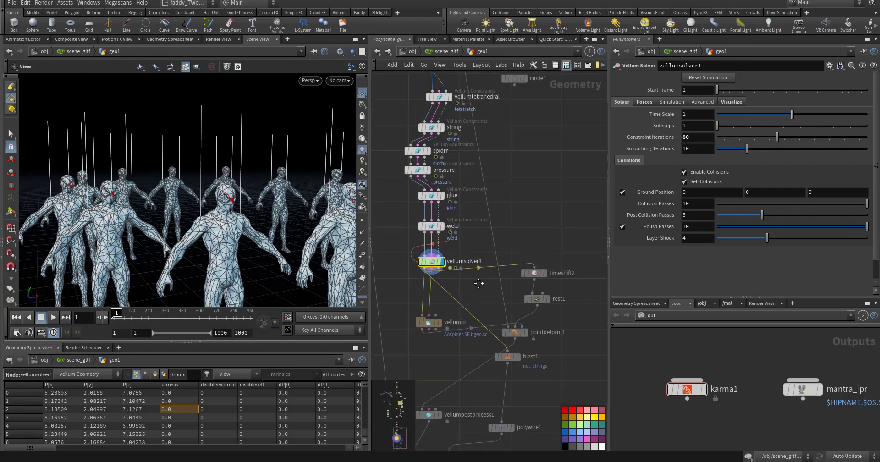
Locate timeshift2 beside the solver, and select vellumio1 to examine its cache file and save frame range
{"action": "middle_click_drag", "start_coordinate": [479, 284], "coordinate": [439, 254]}
{"action": "scroll", "coordinate": [503, 250], "scroll_direction": "up", "scroll_amount": 4}
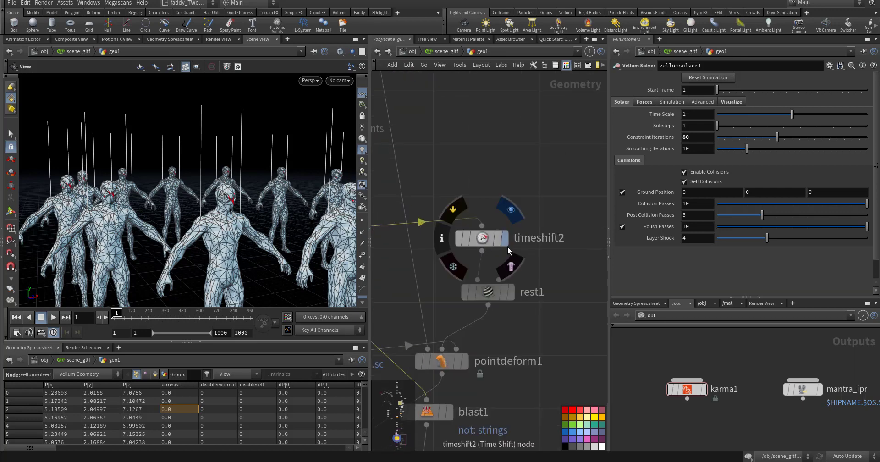
{"action": "left_click", "coordinate": [486, 243]}
{"action": "middle_click_drag", "start_coordinate": [382, 280], "coordinate": [551, 201]}
{"action": "left_click", "coordinate": [473, 262]}
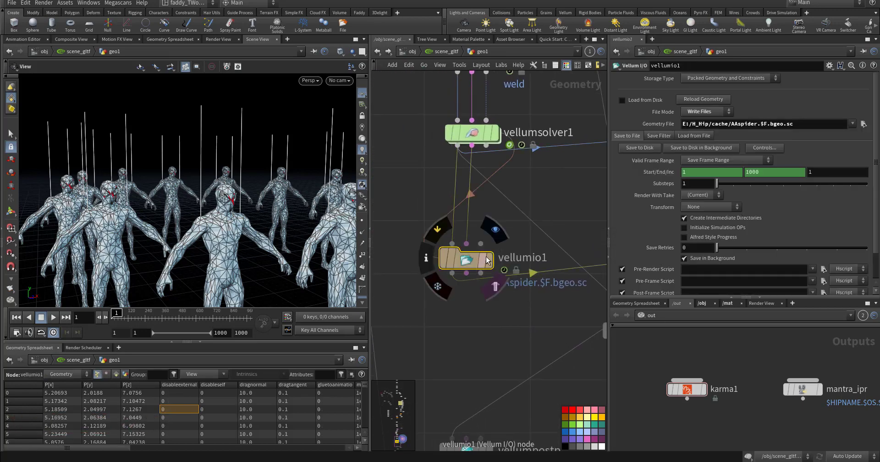
Display timeshift2 and select rest1 to examine its rest position settings
{"action": "middle_click_drag", "start_coordinate": [601, 250], "coordinate": [443, 223]}
{"action": "left_click", "coordinate": [525, 132]}
{"action": "middle_click_drag", "start_coordinate": [478, 171], "coordinate": [451, 224]}
{"action": "left_click", "coordinate": [506, 238]}
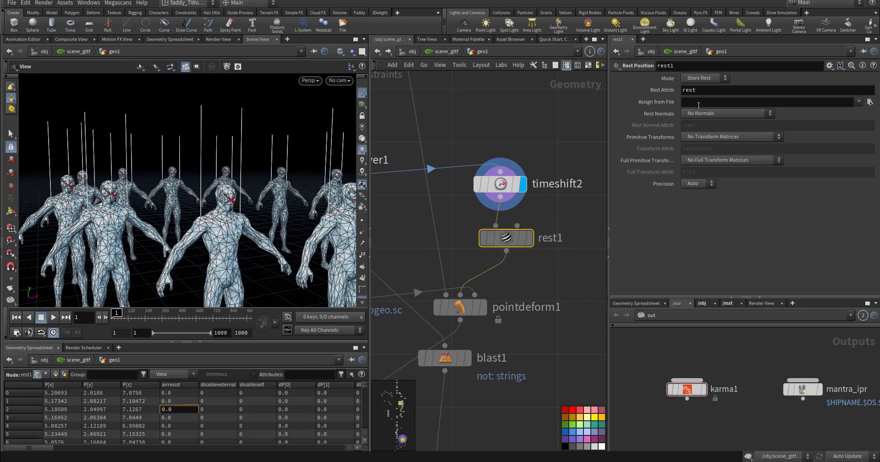
Display and select pointdeform1, and check its capture settings and Mesh to Deform input
{"action": "middle_click_drag", "start_coordinate": [531, 285], "coordinate": [567, 250]}
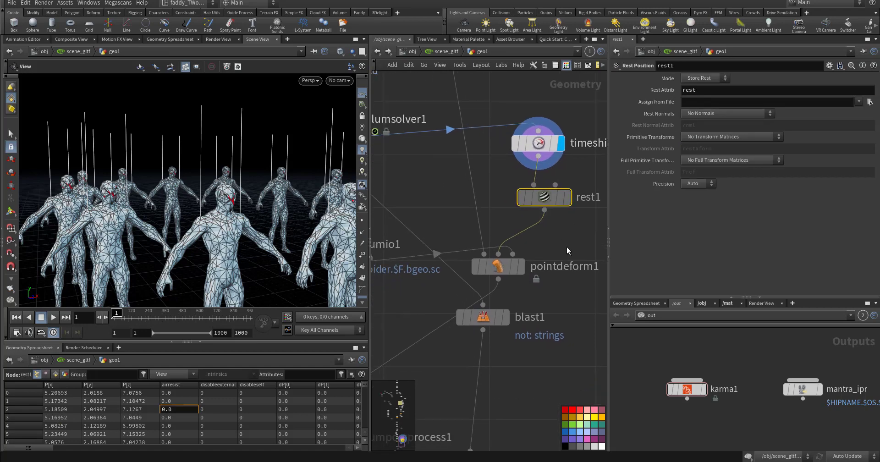
{"action": "middle_click_drag", "start_coordinate": [542, 297], "coordinate": [565, 278]}
{"action": "left_click", "coordinate": [543, 248]}
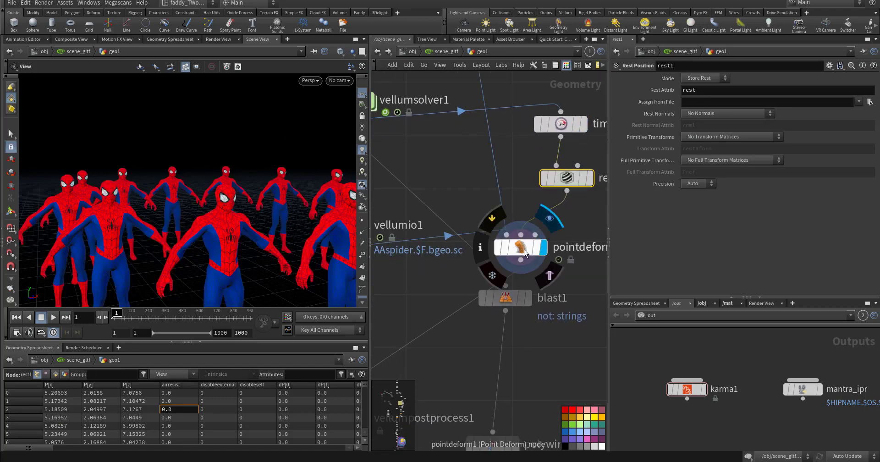
{"action": "left_click", "coordinate": [525, 252]}
{"action": "mouse_move", "coordinate": [524, 251]}
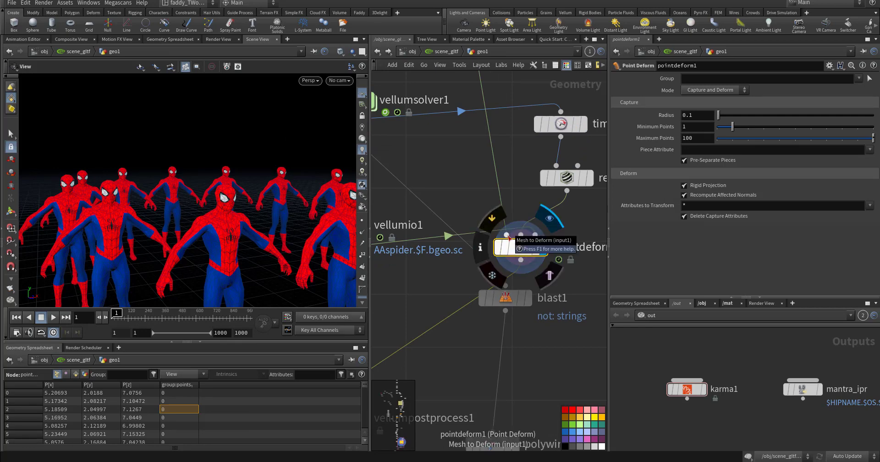
Find and select copytopoints1 as the mesh source, and trace its connection down the network to pointdeform1
{"action": "key", "text": "h"}
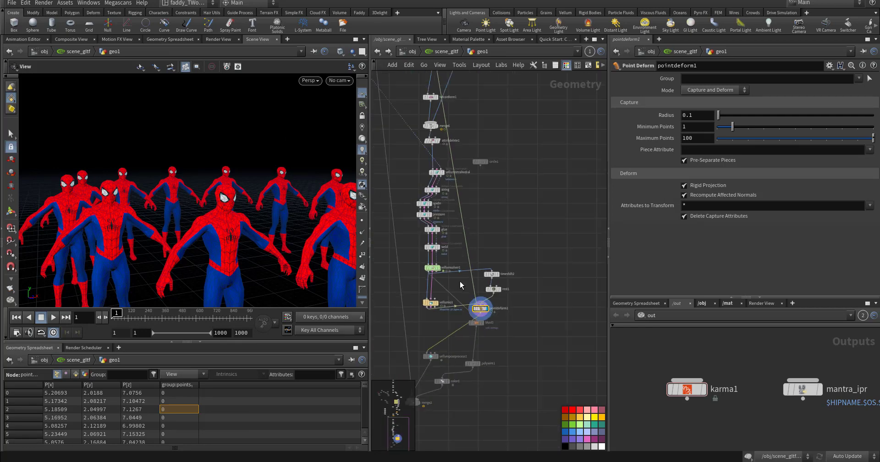
{"action": "scroll", "coordinate": [448, 197], "scroll_direction": "up", "scroll_amount": 6}
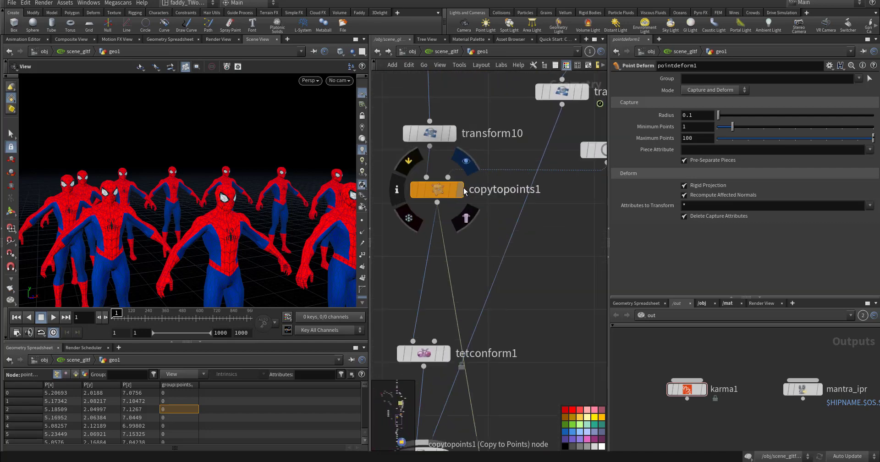
{"action": "left_click", "coordinate": [444, 193]}
{"action": "middle_click_drag", "start_coordinate": [504, 310], "coordinate": [518, 217]}
{"action": "mouse_move", "coordinate": [457, 265]}
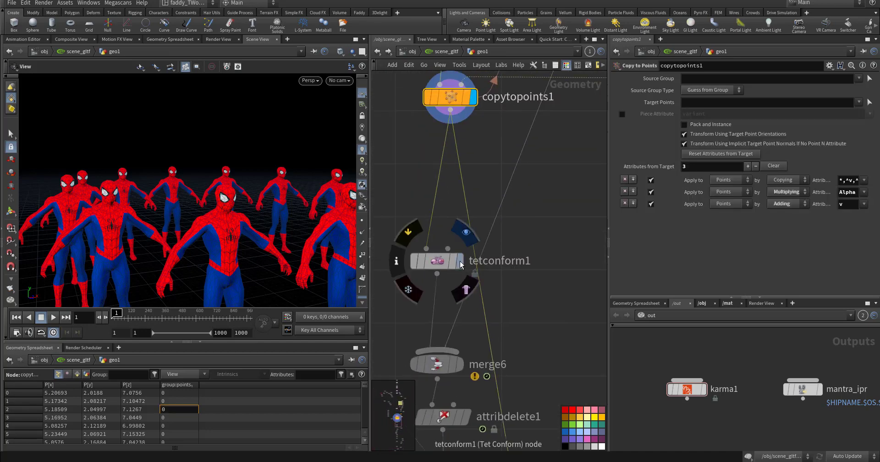
{"action": "middle_click_drag", "start_coordinate": [526, 362], "coordinate": [472, 181]}
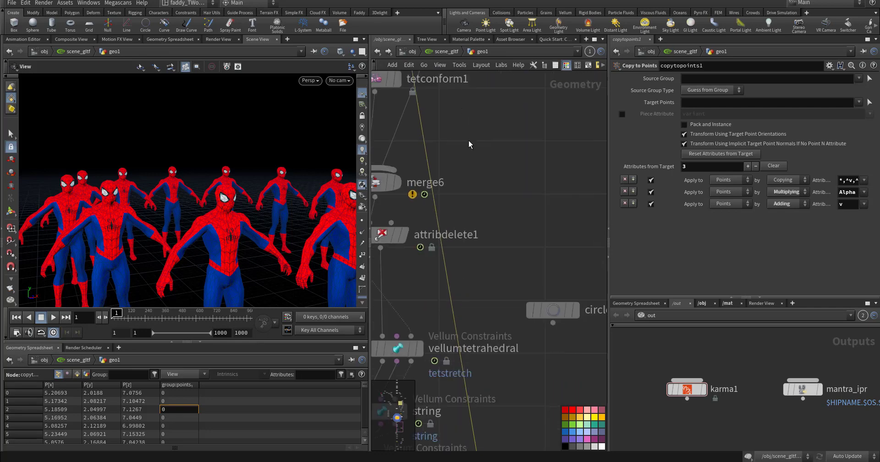
{"action": "scroll", "coordinate": [474, 225], "scroll_direction": "down", "scroll_amount": 7}
{"action": "scroll", "coordinate": [488, 350], "scroll_direction": "up", "scroll_amount": 4}
{"action": "scroll", "coordinate": [488, 352], "scroll_direction": "up", "scroll_amount": 4}
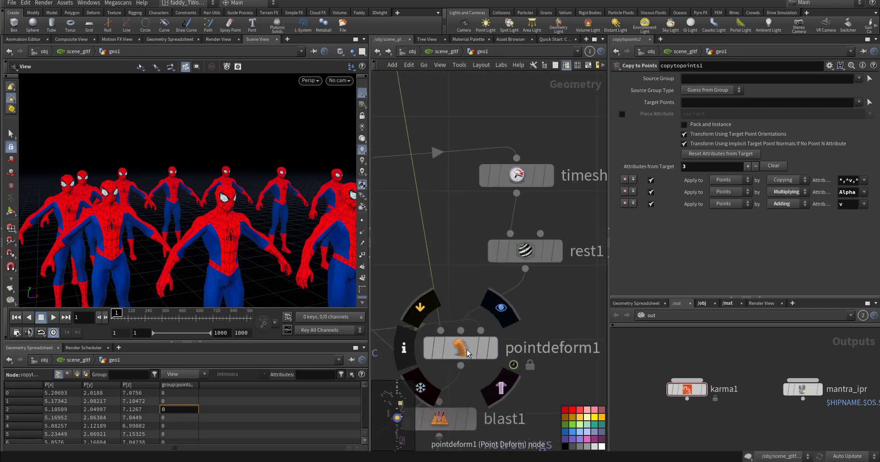
Select pointdeform1 again and trace its incoming connections from rest1 and vellumio1 to its lattice inputs
{"action": "left_click", "coordinate": [467, 353]}
{"action": "middle_click_drag", "start_coordinate": [424, 302], "coordinate": [483, 266]}
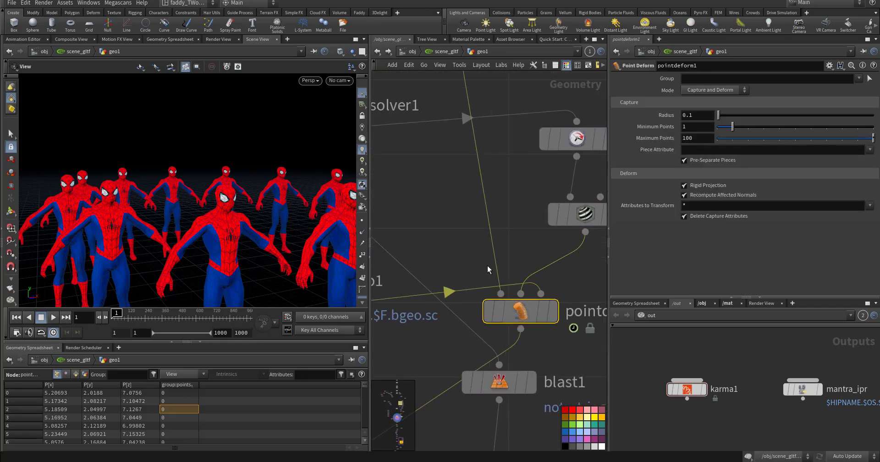
{"action": "scroll", "coordinate": [481, 262], "scroll_direction": "down", "scroll_amount": 2}
{"action": "middle_click_drag", "start_coordinate": [433, 203], "coordinate": [512, 218]}
{"action": "middle_click_drag", "start_coordinate": [528, 245], "coordinate": [401, 173]}
{"action": "scroll", "coordinate": [476, 226], "scroll_direction": "up", "scroll_amount": 3}
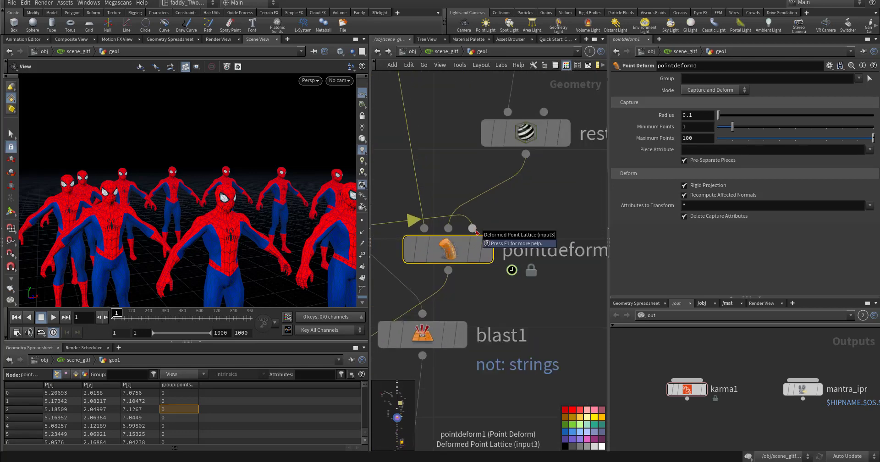
Trace pointdeform1's Deformed Point Lattice input back to the vellumio1 geometry output
{"action": "middle_click_drag", "start_coordinate": [460, 175], "coordinate": [620, 188]}
{"action": "middle_click_drag", "start_coordinate": [510, 174], "coordinate": [637, 145]}
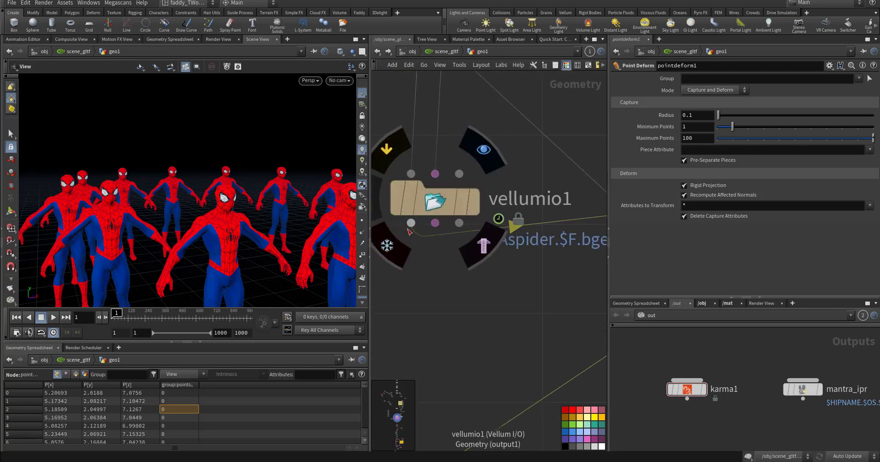
{"action": "scroll", "coordinate": [429, 257], "scroll_direction": "down", "scroll_amount": 5}
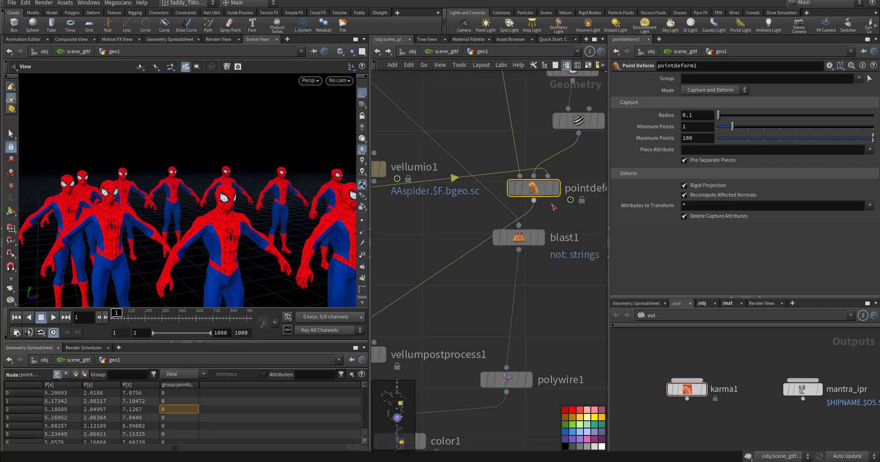
Display blast1, trace its incoming connection from vellumsolver1, and select it to check its strings group settings
{"action": "middle_click_drag", "start_coordinate": [528, 242], "coordinate": [521, 193]}
{"action": "left_click", "coordinate": [535, 188]}
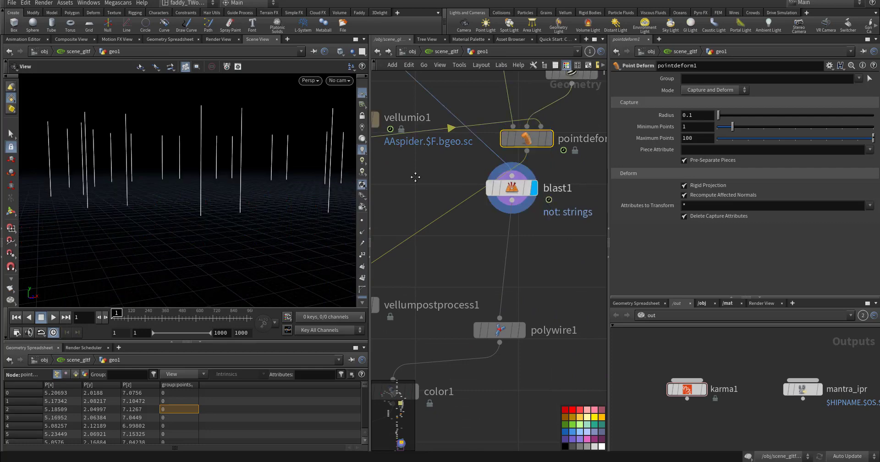
{"action": "middle_click_drag", "start_coordinate": [414, 177], "coordinate": [465, 292]}
{"action": "mouse_move", "coordinate": [424, 236]}
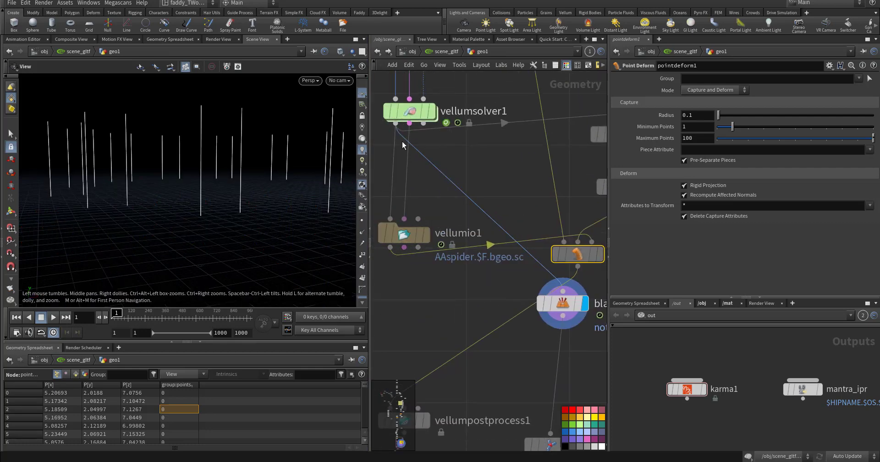
{"action": "middle_click_drag", "start_coordinate": [505, 209], "coordinate": [400, 142]}
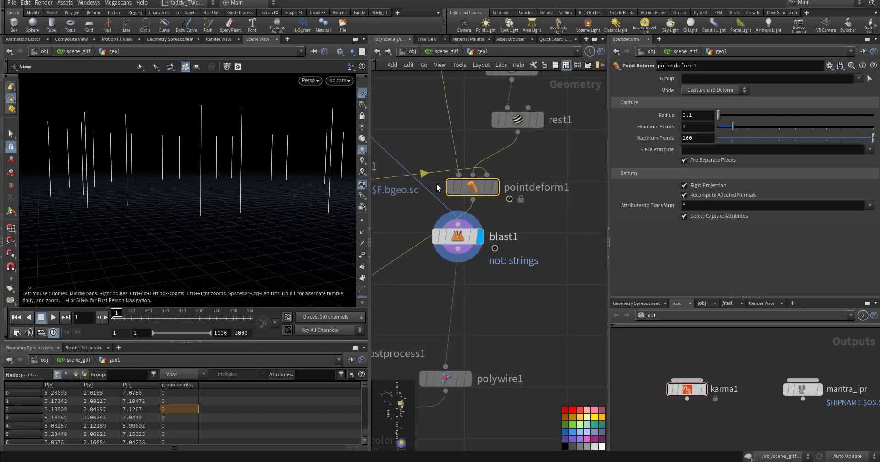
{"action": "left_click", "coordinate": [458, 237]}
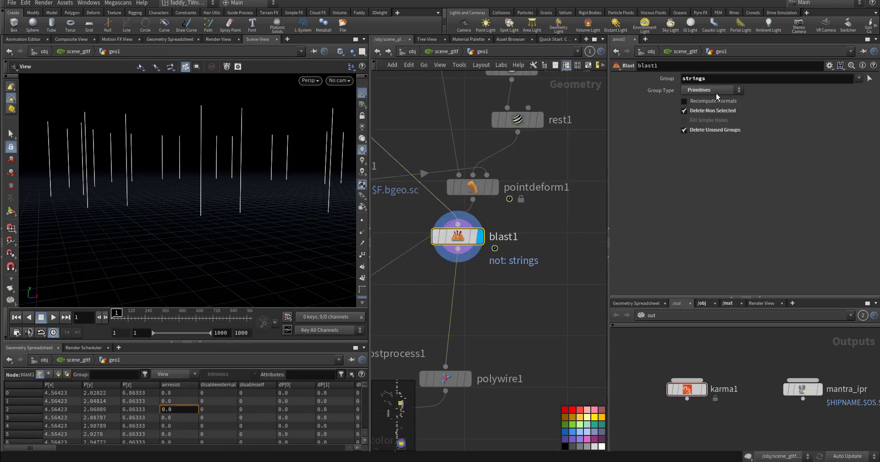
Display and select polywire1 to check its wire settings, and display color1 to view the coloured strings
{"action": "middle_click_drag", "start_coordinate": [530, 298], "coordinate": [563, 221]}
{"action": "left_click", "coordinate": [499, 301]}
{"action": "left_click", "coordinate": [487, 306]}
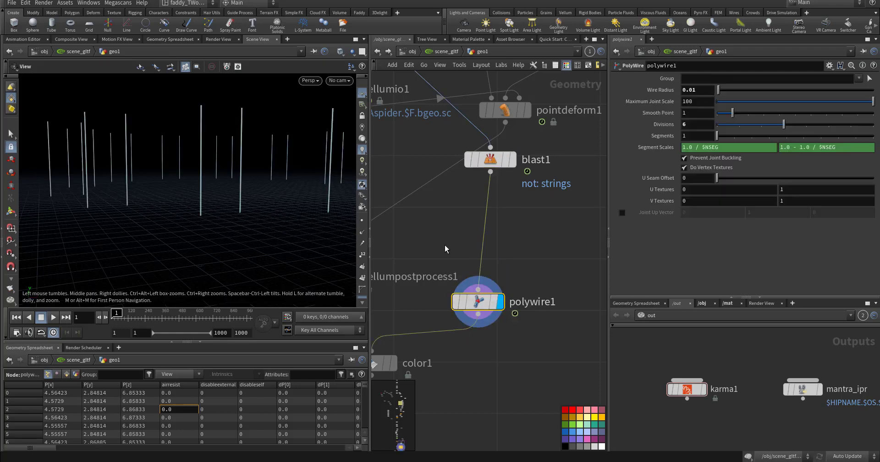
{"action": "middle_click_drag", "start_coordinate": [444, 249], "coordinate": [549, 139]}
{"action": "left_click", "coordinate": [498, 253]}
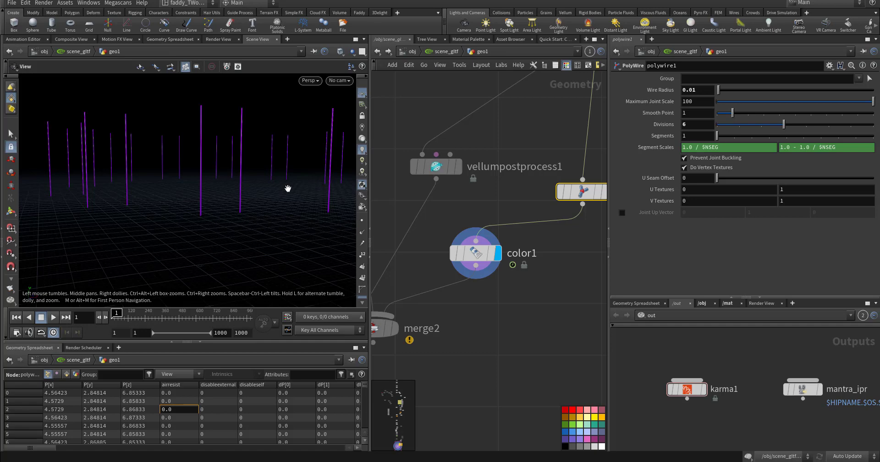
Find merge1 below the grid and box nodes in the network, and display and select it to check its inputs
{"action": "middle_click_drag", "start_coordinate": [487, 308], "coordinate": [541, 292]}
{"action": "middle_click_drag", "start_coordinate": [449, 189], "coordinate": [492, 317]}
{"action": "scroll", "coordinate": [491, 314], "scroll_direction": "down", "scroll_amount": 3}
{"action": "scroll", "coordinate": [489, 299], "scroll_direction": "down", "scroll_amount": 5}
{"action": "middle_click_drag", "start_coordinate": [452, 176], "coordinate": [441, 320]}
{"action": "scroll", "coordinate": [460, 282], "scroll_direction": "up", "scroll_amount": 3}
{"action": "scroll", "coordinate": [460, 282], "scroll_direction": "up", "scroll_amount": 3}
{"action": "middle_click_drag", "start_coordinate": [462, 249], "coordinate": [422, 211]}
{"action": "middle_click_drag", "start_coordinate": [441, 180], "coordinate": [501, 338]}
{"action": "scroll", "coordinate": [479, 290], "scroll_direction": "down", "scroll_amount": 3}
{"action": "scroll", "coordinate": [489, 319], "scroll_direction": "up", "scroll_amount": 3}
{"action": "left_click", "coordinate": [506, 330]}
{"action": "left_click", "coordinate": [492, 330]}
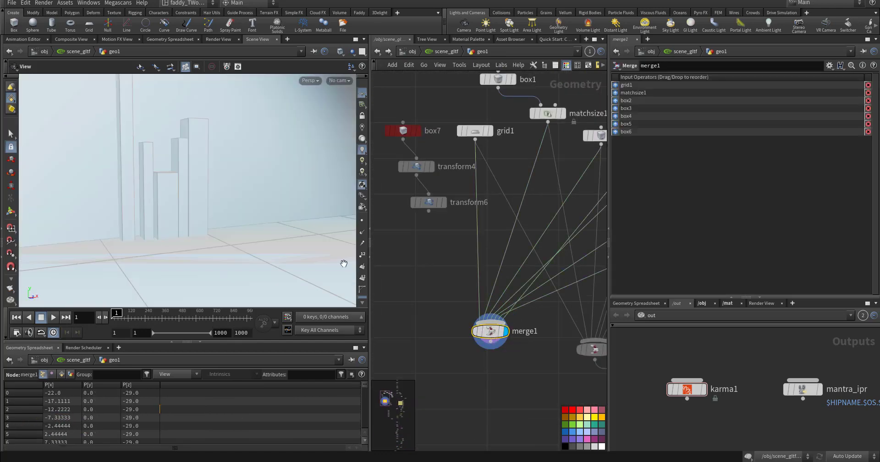
Examine the merged floor, backdrop wall and box columns from several angles in the viewport
{"action": "left_click_drag", "start_coordinate": [263, 224], "coordinate": [147, 242]}
{"action": "right_click_drag", "start_coordinate": [147, 242], "coordinate": [135, 243]}
{"action": "left_click_drag", "start_coordinate": [135, 243], "coordinate": [224, 152]}
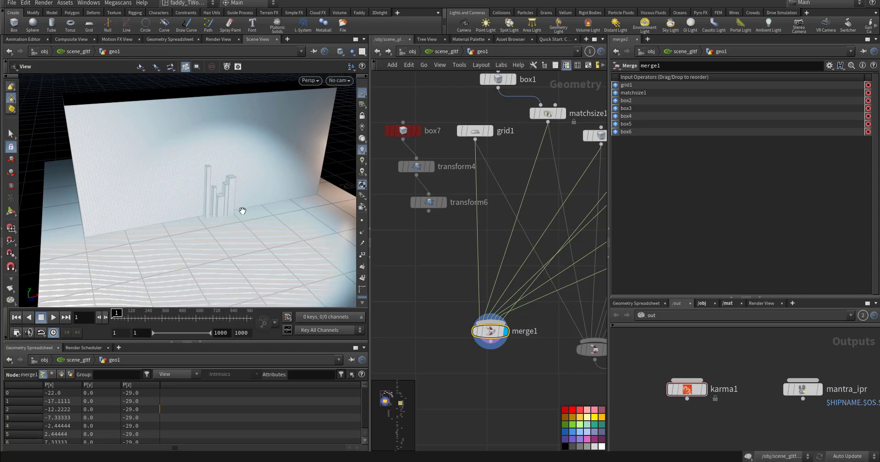
{"action": "right_click_drag", "start_coordinate": [229, 207], "coordinate": [321, 194]}
{"action": "left_click_drag", "start_coordinate": [320, 194], "coordinate": [246, 201]}
{"action": "left_click_drag", "start_coordinate": [280, 226], "coordinate": [238, 194]}
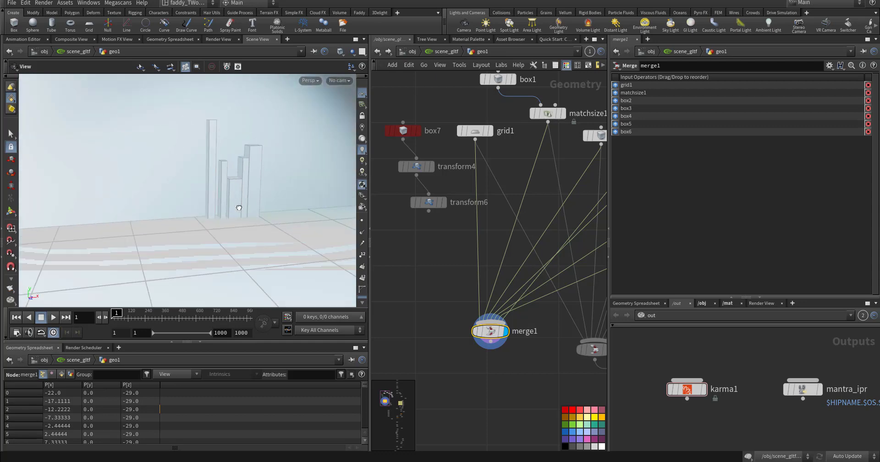
{"action": "right_click_drag", "start_coordinate": [238, 195], "coordinate": [234, 188]}
{"action": "middle_click_drag", "start_coordinate": [234, 189], "coordinate": [220, 235]}
{"action": "left_click_drag", "start_coordinate": [220, 236], "coordinate": [322, 235]}
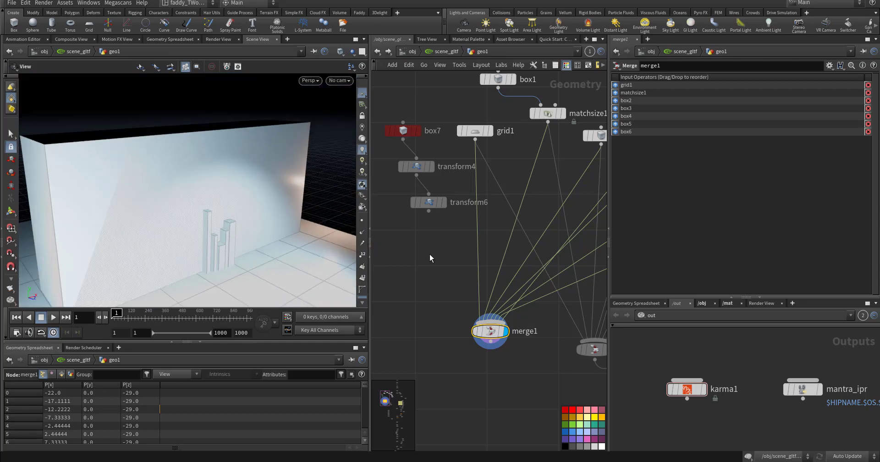
Find tube1 in the network, and display and select it to check its radius, height and row settings
{"action": "middle_click_drag", "start_coordinate": [433, 255], "coordinate": [404, 289]}
{"action": "middle_click_drag", "start_coordinate": [453, 177], "coordinate": [364, 142]}
{"action": "left_click_drag", "start_coordinate": [464, 120], "coordinate": [529, 170]}
{"action": "left_click_drag", "start_coordinate": [498, 104], "coordinate": [551, 256]}
{"action": "middle_click_drag", "start_coordinate": [583, 295], "coordinate": [532, 192]}
{"action": "middle_click_drag", "start_coordinate": [378, 297], "coordinate": [413, 161]}
{"action": "left_click", "coordinate": [477, 198]}
{"action": "left_click", "coordinate": [472, 200]}
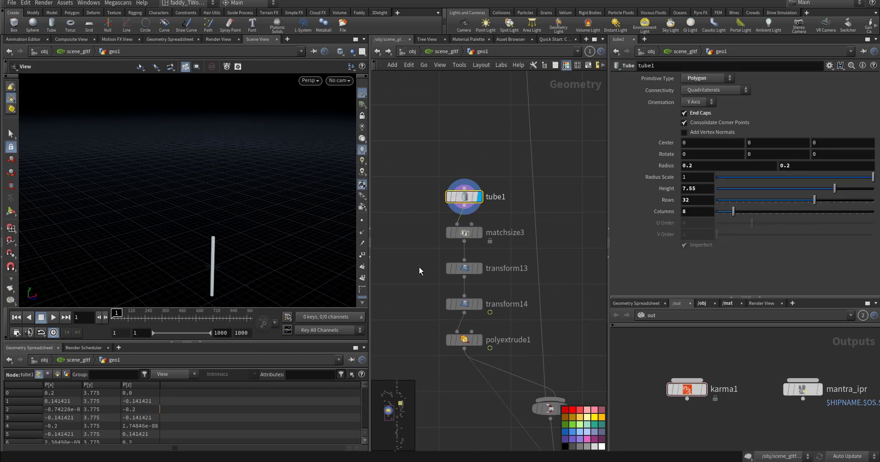
Examine the tube geometry and its downstream node chain, and display matchsize3
{"action": "middle_click_drag", "start_coordinate": [419, 267], "coordinate": [400, 202]}
{"action": "scroll", "coordinate": [400, 202], "scroll_direction": "down", "scroll_amount": 3}
{"action": "middle_click_drag", "start_coordinate": [503, 298], "coordinate": [539, 350]}
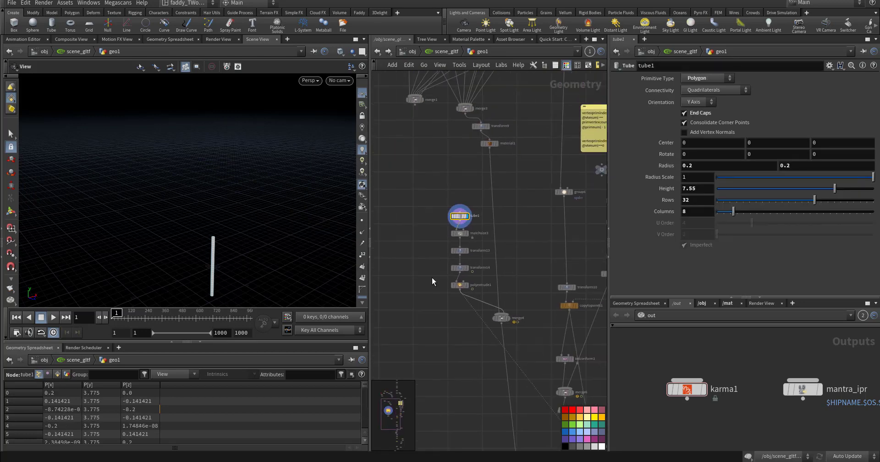
{"action": "scroll", "coordinate": [314, 248], "scroll_direction": "up", "scroll_amount": 3}
{"action": "scroll", "coordinate": [461, 232], "scroll_direction": "up", "scroll_amount": 3}
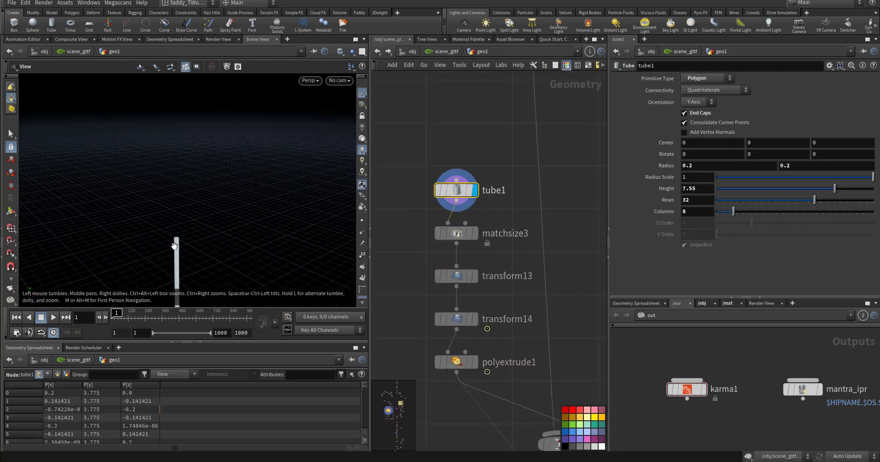
{"action": "scroll", "coordinate": [279, 212], "scroll_direction": "up", "scroll_amount": 4}
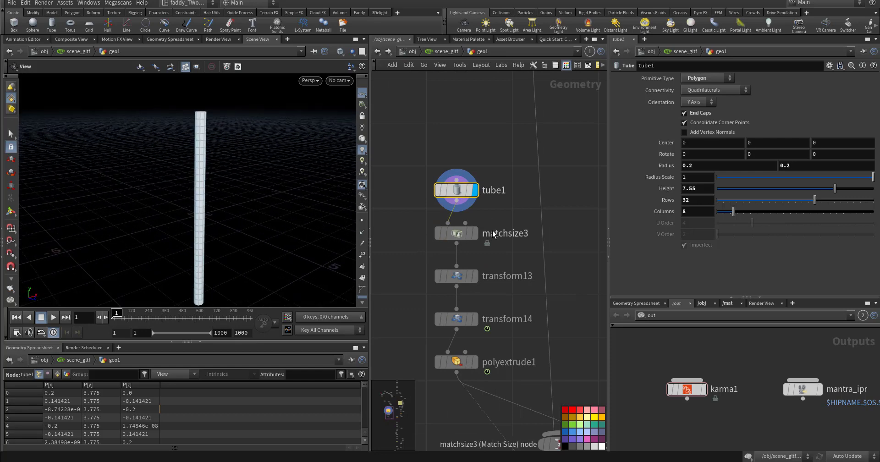
{"action": "left_click", "coordinate": [474, 232]}
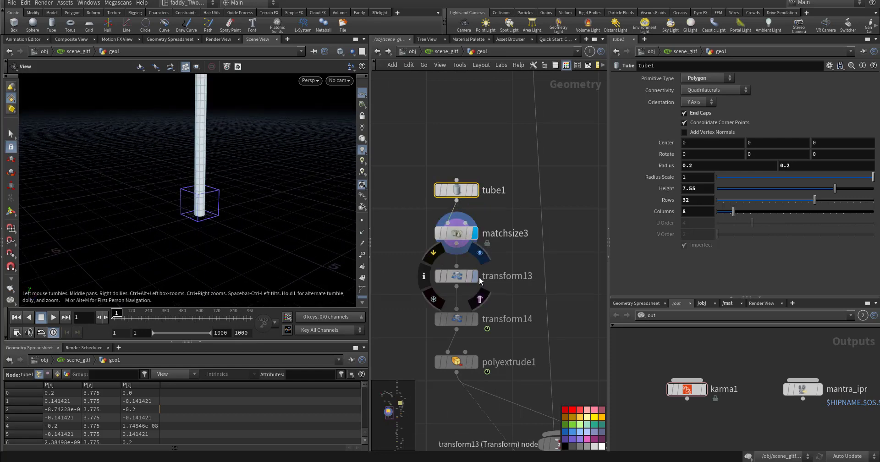
Template merge6 so the models show as a reference in the viewport, and return to the tube1 node chain
{"action": "scroll", "coordinate": [479, 275], "scroll_direction": "down", "scroll_amount": 5}
{"action": "scroll", "coordinate": [481, 268], "scroll_direction": "down", "scroll_amount": 1}
{"action": "middle_click_drag", "start_coordinate": [476, 263], "coordinate": [430, 179]}
{"action": "scroll", "coordinate": [496, 351], "scroll_direction": "up", "scroll_amount": 3}
{"action": "middle_click_drag", "start_coordinate": [511, 337], "coordinate": [533, 270]}
{"action": "scroll", "coordinate": [506, 312], "scroll_direction": "up", "scroll_amount": 5}
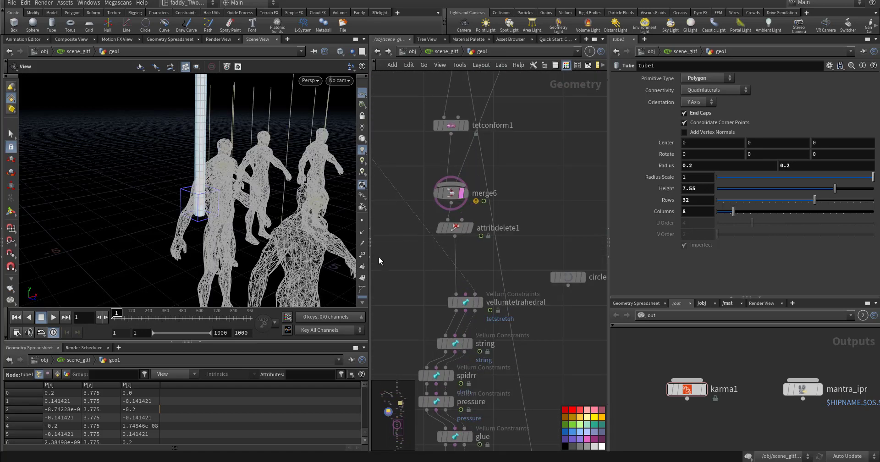
{"action": "scroll", "coordinate": [291, 211], "scroll_direction": "down", "scroll_amount": 5}
{"action": "middle_click_drag", "start_coordinate": [203, 214], "coordinate": [141, 234]}
{"action": "middle_click_drag", "start_coordinate": [426, 256], "coordinate": [473, 345]}
{"action": "middle_click_drag", "start_coordinate": [391, 307], "coordinate": [543, 396]}
{"action": "middle_click_drag", "start_coordinate": [442, 289], "coordinate": [472, 368]}
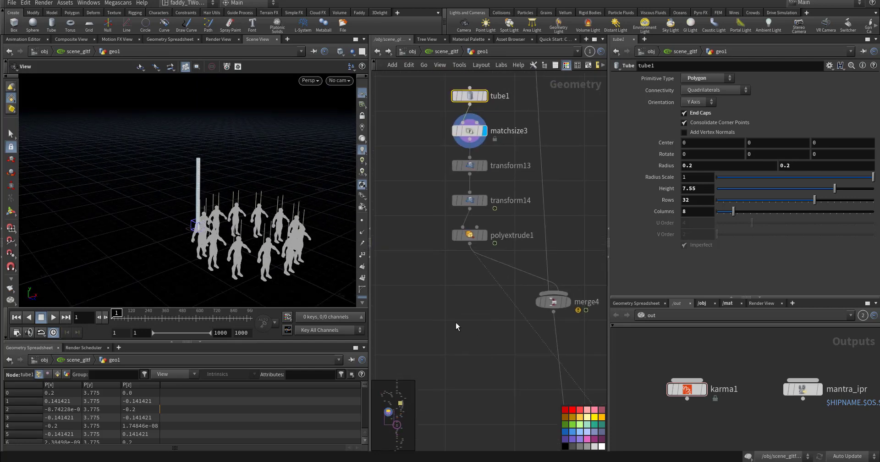
Display and select transform13 to check its translation and the tube's placement within the circle of models
{"action": "key", "text": "r"}
{"action": "left_click", "coordinate": [473, 170]}
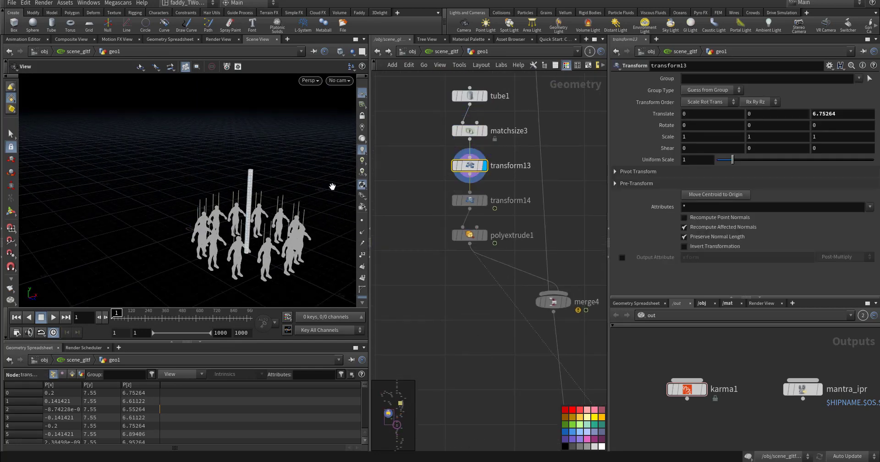
{"action": "left_click_drag", "start_coordinate": [197, 197], "coordinate": [176, 248]}
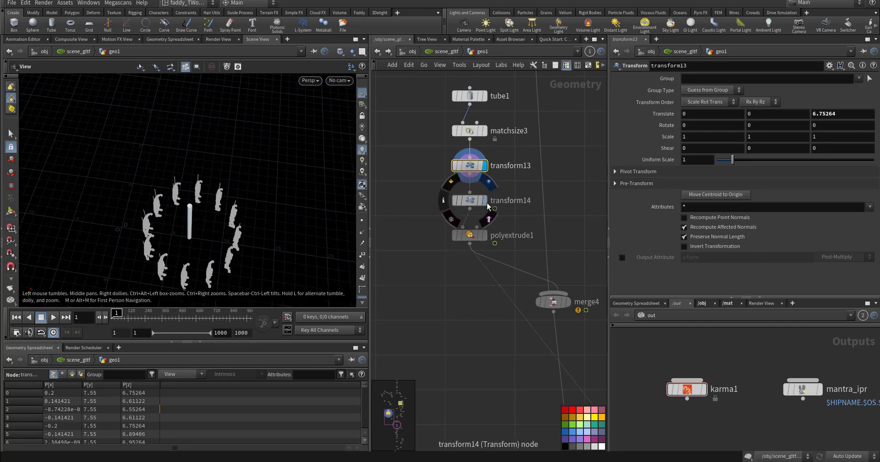
Display transform14, expand its Pivot Transform settings, and review its Rotate Y animation using the full curve and the timeline
{"action": "left_click", "coordinate": [486, 204]}
{"action": "left_click", "coordinate": [750, 173]}
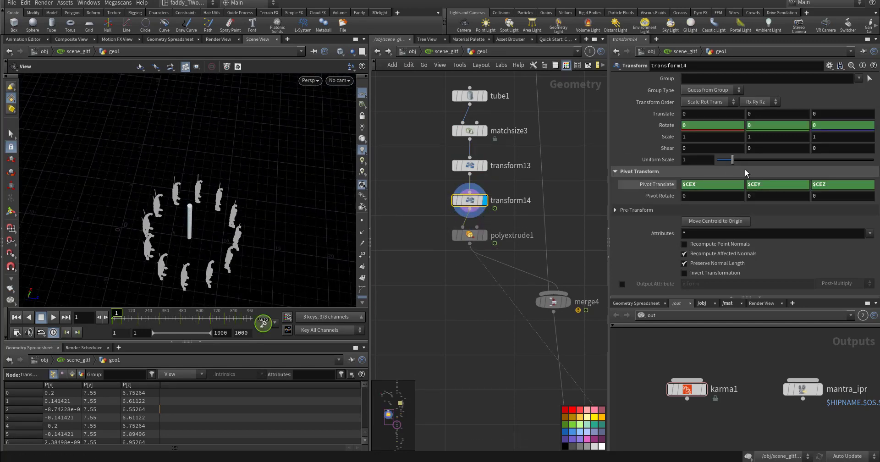
{"action": "left_click", "coordinate": [756, 126], "text": "shift"}
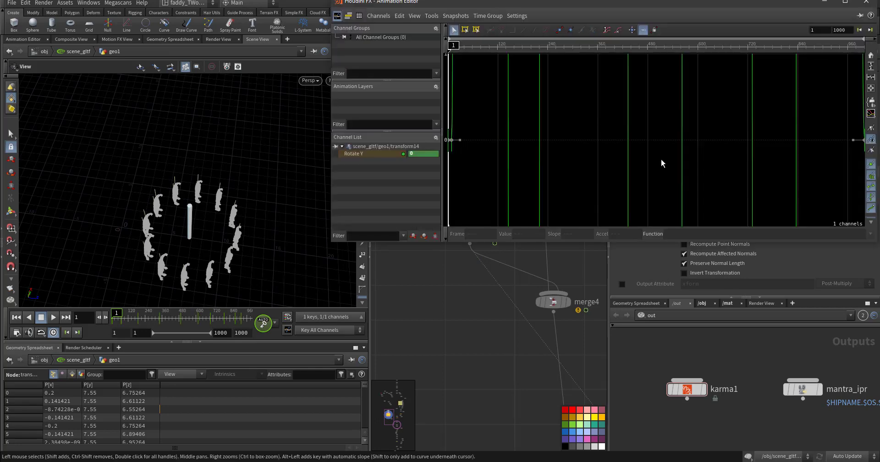
{"action": "key", "text": "h"}
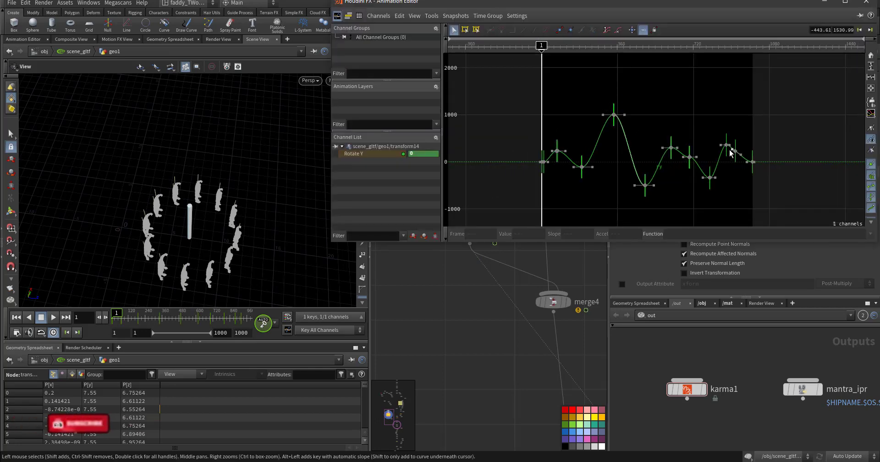
{"action": "left_click", "coordinate": [859, 2]}
{"action": "left_click_drag", "start_coordinate": [116, 317], "coordinate": [125, 318]}
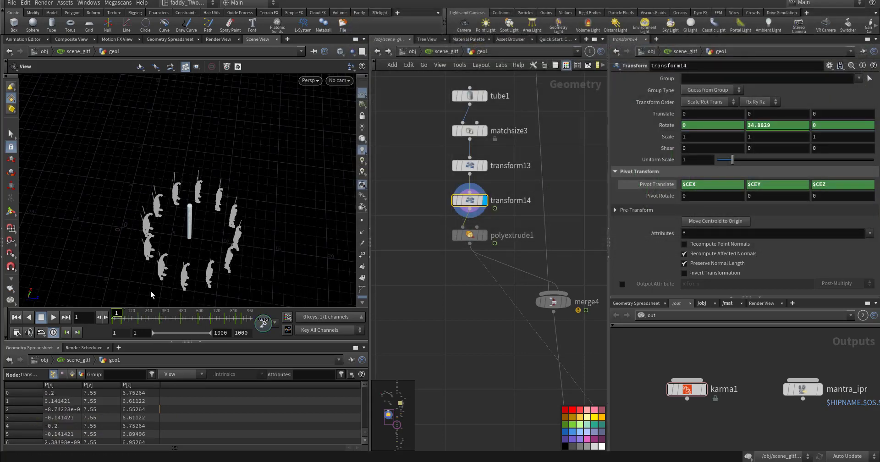
{"action": "scroll", "coordinate": [222, 206], "scroll_direction": "up", "scroll_amount": 5}
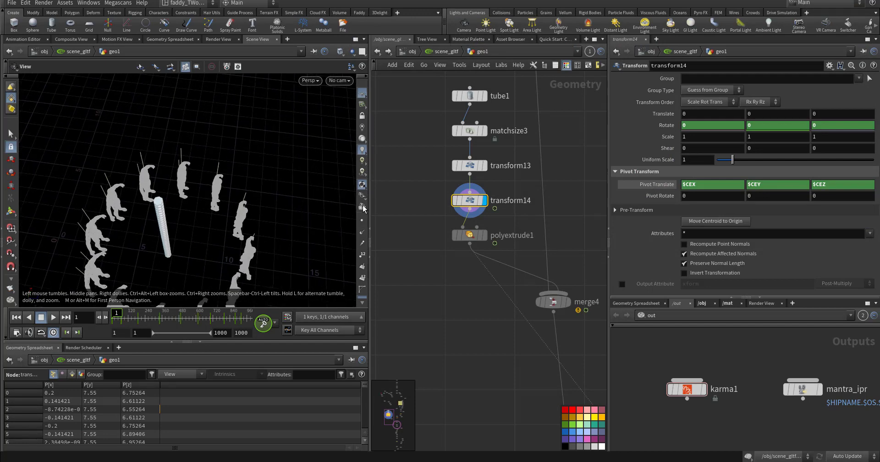
Display and select polyextrude1, and play the animation to watch the extruded arms rotate among the models
{"action": "left_click", "coordinate": [486, 237]}
{"action": "left_click", "coordinate": [472, 235]}
{"action": "left_click_drag", "start_coordinate": [185, 207], "coordinate": [171, 313]}
{"action": "left_click", "coordinate": [59, 318]}
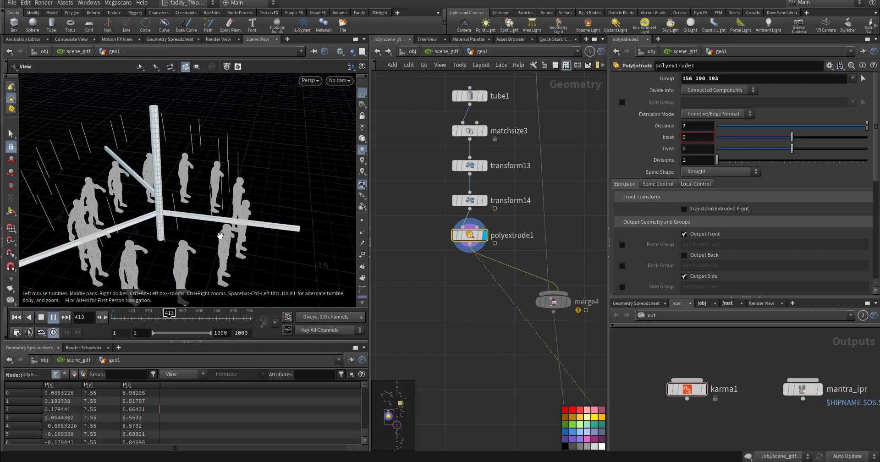
{"action": "left_click_drag", "start_coordinate": [198, 265], "coordinate": [185, 230]}
{"action": "right_click_drag", "start_coordinate": [186, 229], "coordinate": [287, 220]}
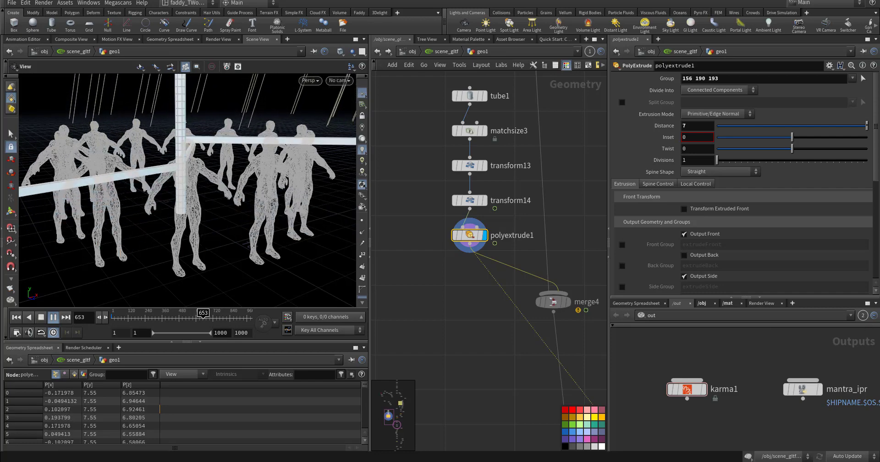
Switch to Picasa Photo Viewer and browse the rendered LAST01 and LAST02 TETRAAAFIXEDspider frames
{"action": "key", "text": "alt+Tab"}
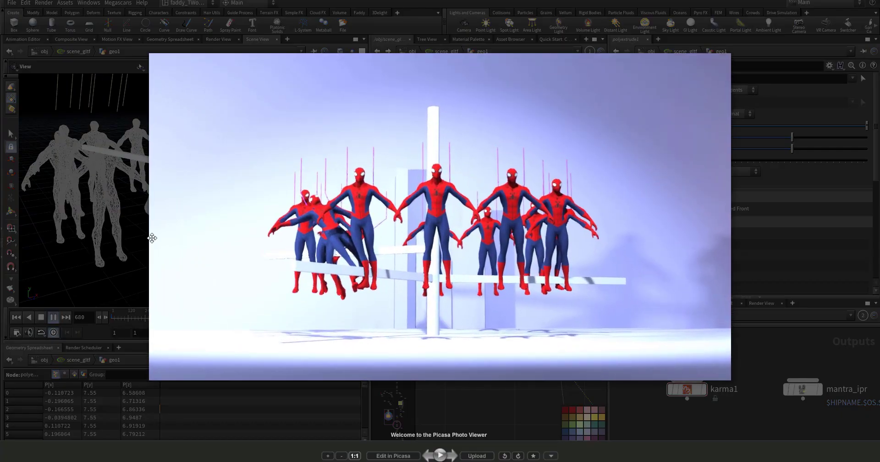
{"action": "scroll", "coordinate": [491, 250], "scroll_direction": "up", "scroll_amount": 3}
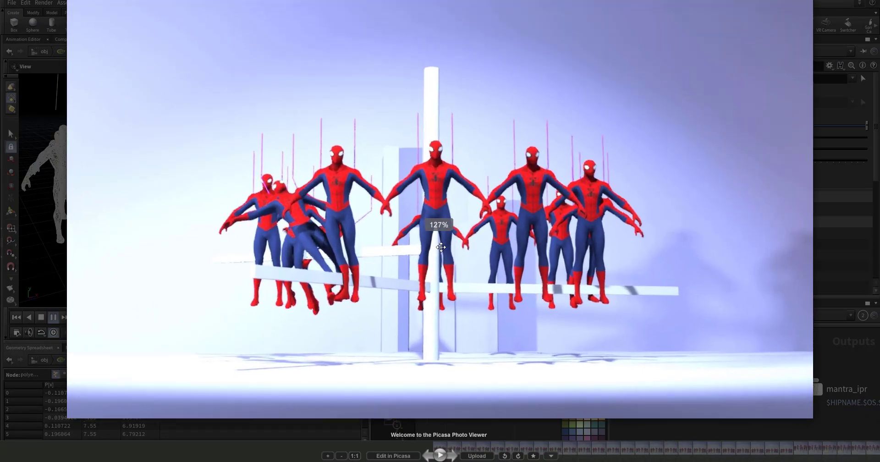
{"action": "scroll", "coordinate": [455, 449], "scroll_direction": "up", "scroll_amount": 11}
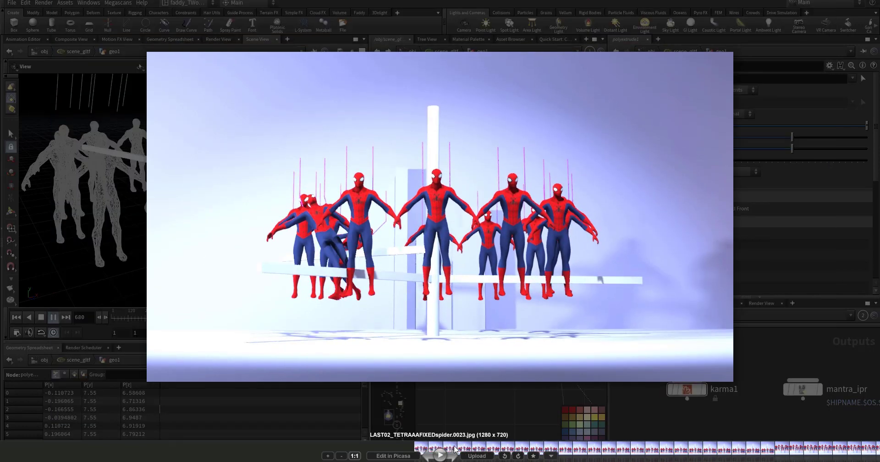
{"action": "scroll", "coordinate": [455, 449], "scroll_direction": "down", "scroll_amount": 4}
{"action": "scroll", "coordinate": [455, 449], "scroll_direction": "down", "scroll_amount": 2}
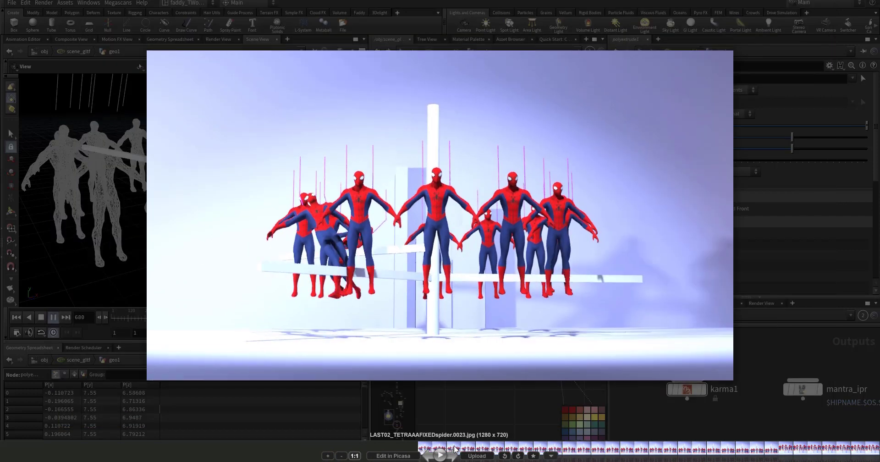
{"action": "scroll", "coordinate": [455, 450], "scroll_direction": "up", "scroll_amount": 3}
{"action": "scroll", "coordinate": [455, 449], "scroll_direction": "up", "scroll_amount": 10}
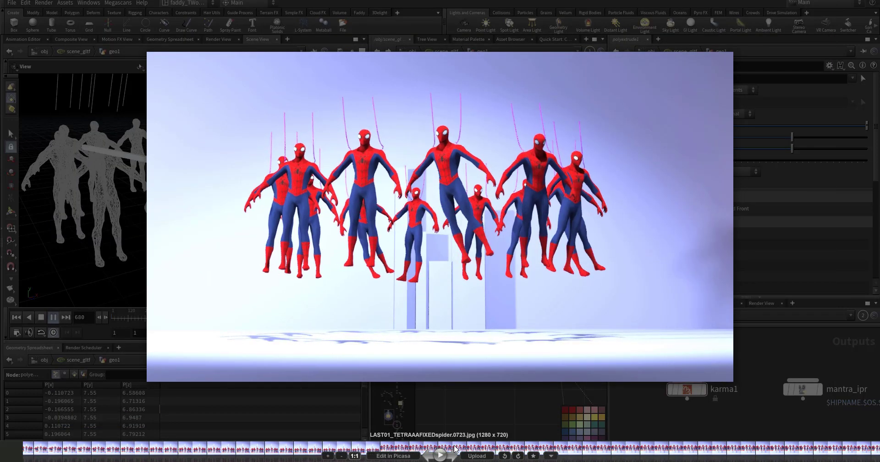
{"action": "scroll", "coordinate": [455, 449], "scroll_direction": "down", "scroll_amount": 11}
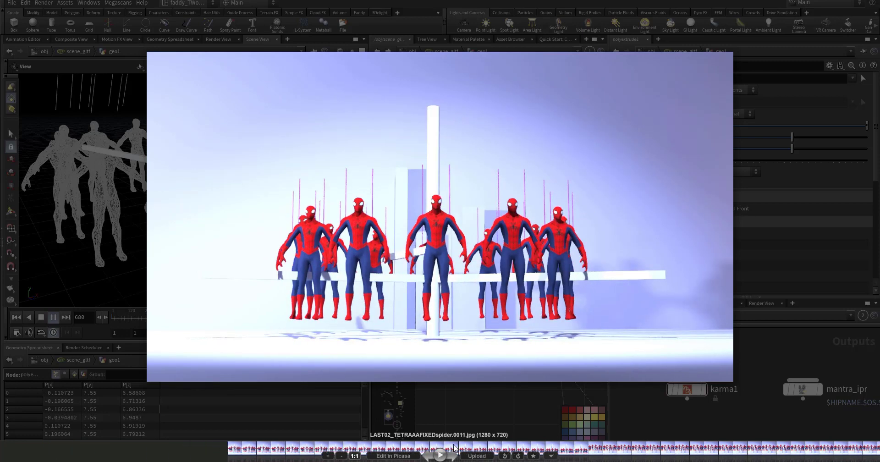
{"action": "scroll", "coordinate": [455, 449], "scroll_direction": "down", "scroll_amount": 2}
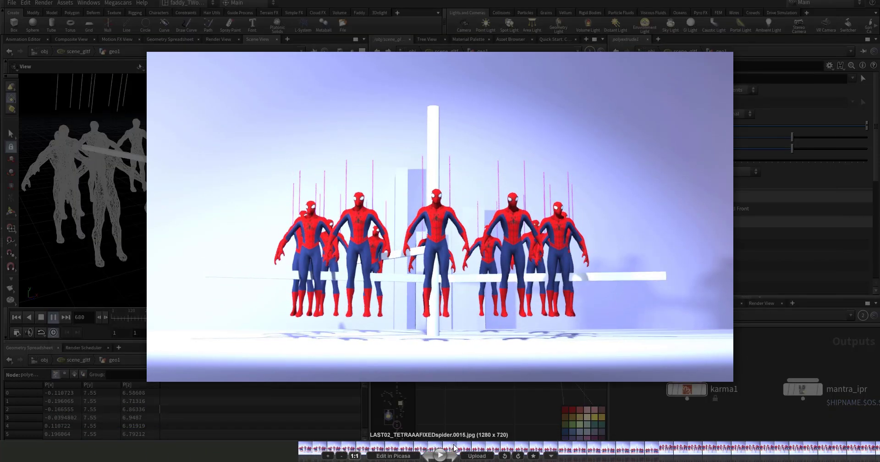
Browse the LAST02_TETRAAAFIXEDspider frames and zoom the image to 132% and back to 100% to inspect the hanging models
{"action": "scroll", "coordinate": [454, 447], "scroll_direction": "down", "scroll_amount": 9}
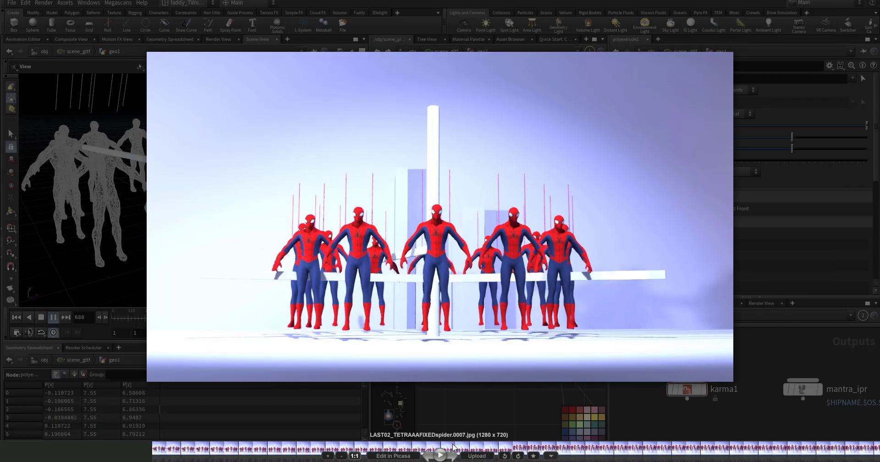
{"action": "scroll", "coordinate": [290, 270], "scroll_direction": "up", "scroll_amount": 6}
{"action": "scroll", "coordinate": [360, 260], "scroll_direction": "down", "scroll_amount": 5}
{"action": "scroll", "coordinate": [366, 246], "scroll_direction": "down", "scroll_amount": 1, "text": "ctrl"}
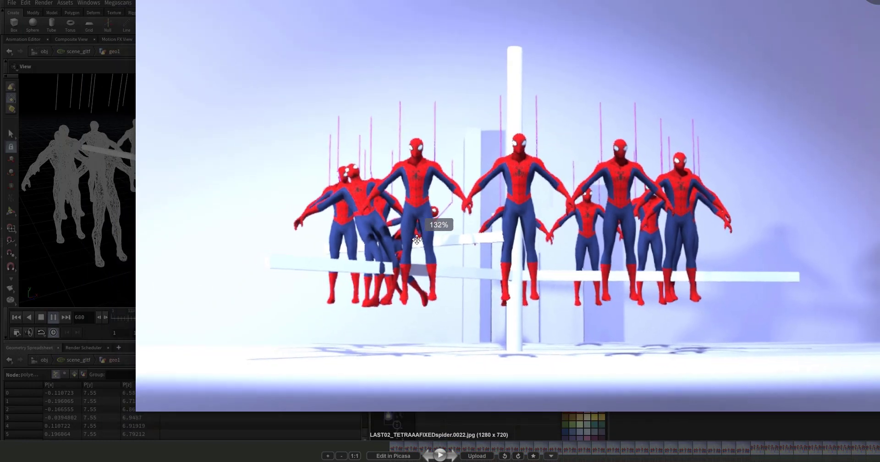
{"action": "scroll", "coordinate": [397, 248], "scroll_direction": "down", "scroll_amount": 4, "text": "ctrl"}
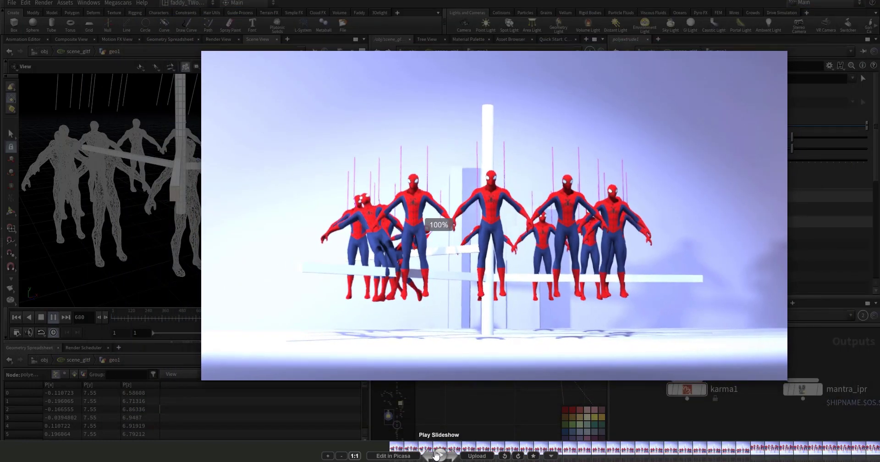
Step between neighbouring LAST02_TETRAAAFIXEDspider frames, and close the photo viewer to return to Houdini
{"action": "left_click", "coordinate": [431, 457]}
{"action": "left_click", "coordinate": [447, 456]}
{"action": "left_click", "coordinate": [447, 456]}
{"action": "left_click", "coordinate": [447, 456]}
{"action": "left_click", "coordinate": [447, 457]}
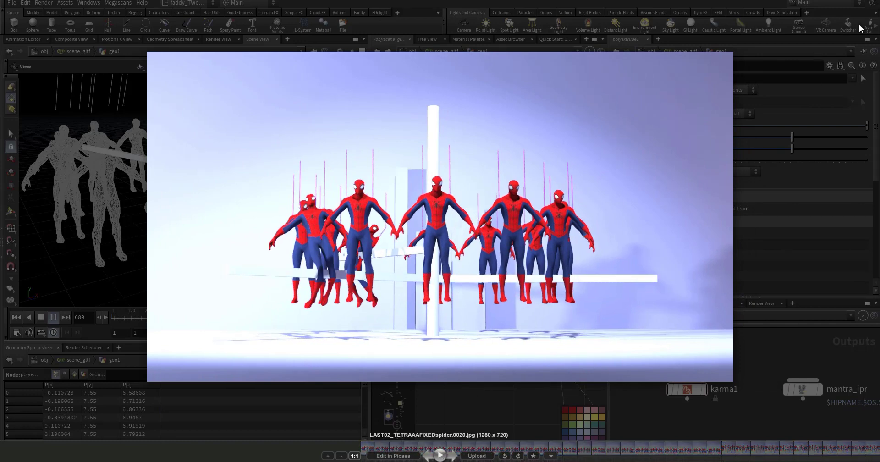
{"action": "left_click", "coordinate": [863, 1]}
Return the animation to frame 1 and display the merge2 node at the end of the geo1 network
{"action": "middle_click_drag", "start_coordinate": [470, 300], "coordinate": [456, 276]}
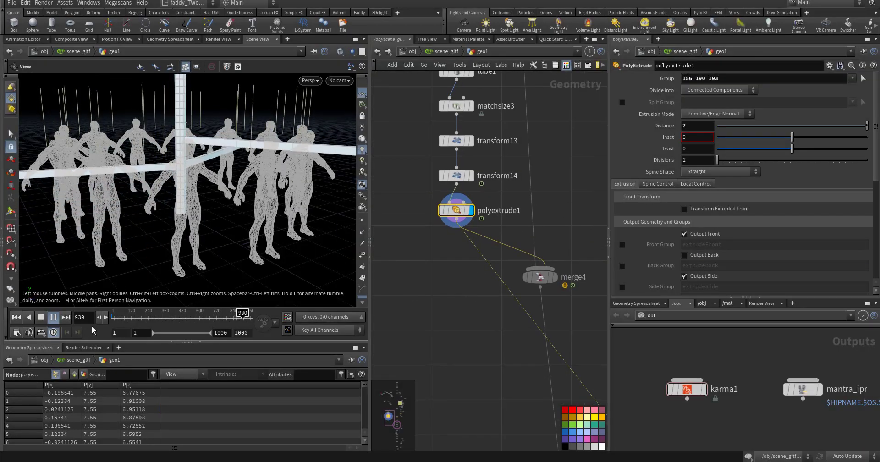
{"action": "left_click", "coordinate": [18, 317]}
{"action": "middle_click_drag", "start_coordinate": [422, 329], "coordinate": [389, 220]}
{"action": "scroll", "coordinate": [405, 269], "scroll_direction": "down", "scroll_amount": 6}
{"action": "scroll", "coordinate": [427, 339], "scroll_direction": "down", "scroll_amount": 1}
{"action": "middle_click_drag", "start_coordinate": [430, 356], "coordinate": [399, 224]}
{"action": "scroll", "coordinate": [448, 361], "scroll_direction": "down", "scroll_amount": 4}
{"action": "middle_click_drag", "start_coordinate": [447, 377], "coordinate": [444, 374]}
{"action": "scroll", "coordinate": [444, 374], "scroll_direction": "up", "scroll_amount": 4}
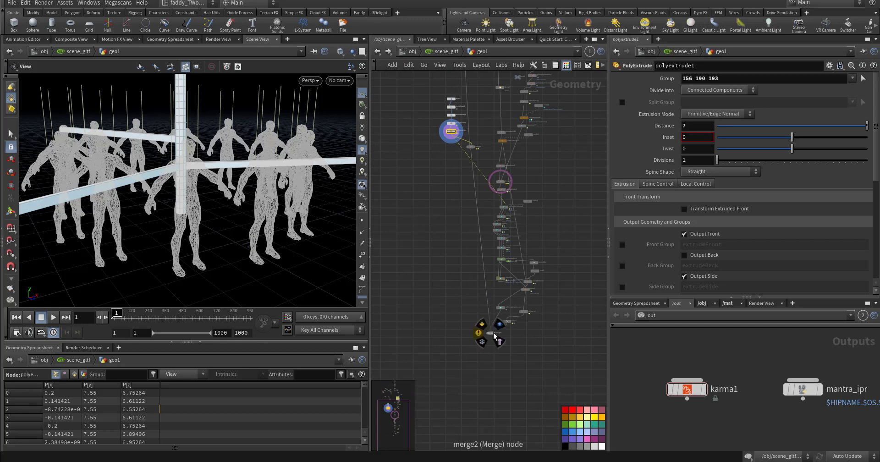
{"action": "left_click", "coordinate": [476, 336]}
{"action": "middle_click_drag", "start_coordinate": [531, 367], "coordinate": [532, 441]}
{"action": "scroll", "coordinate": [552, 406], "scroll_direction": "down", "scroll_amount": 2}
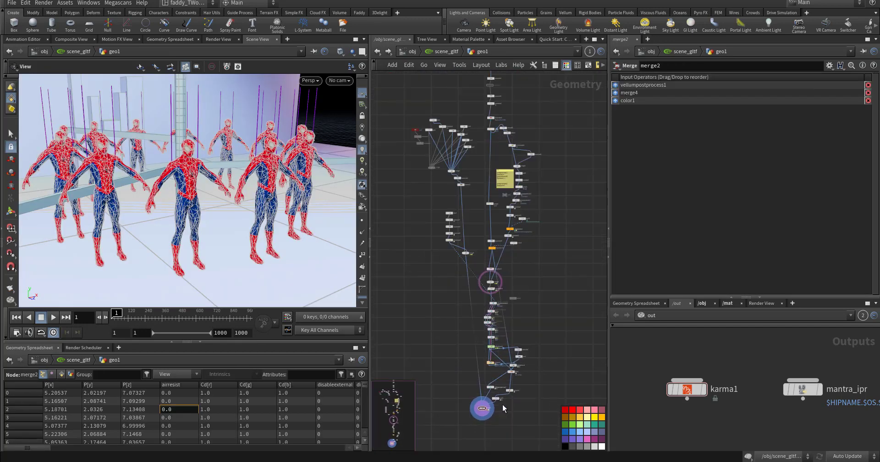
{"action": "scroll", "coordinate": [503, 406], "scroll_direction": "up", "scroll_amount": 3}
{"action": "left_click", "coordinate": [474, 415]}
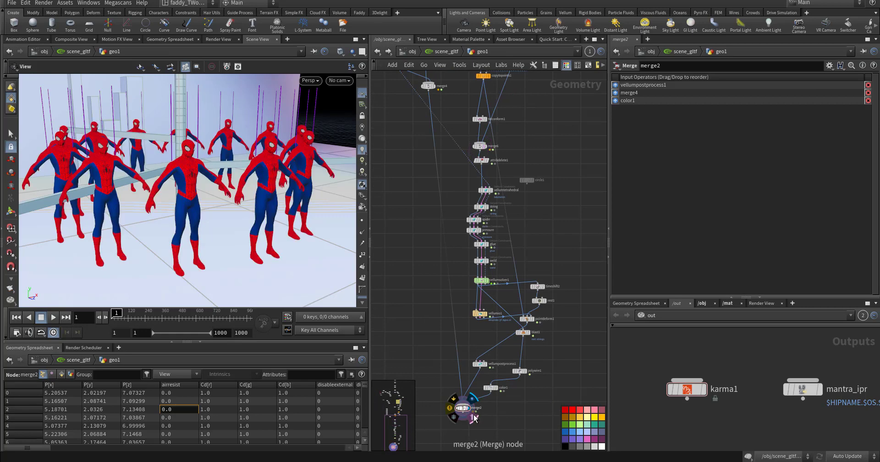
Select karma1 in the out network and review its output settings and its Sampling settings for rays, lights, volume and opacity
{"action": "left_click", "coordinate": [687, 389]}
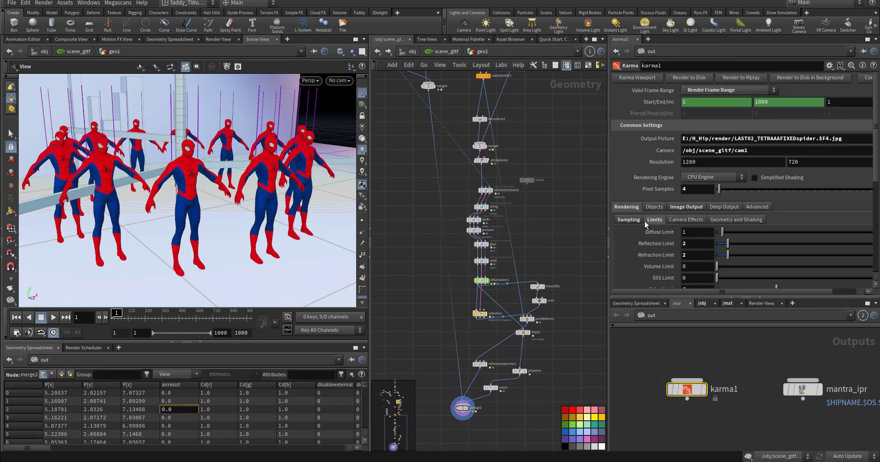
{"action": "left_click", "coordinate": [629, 220]}
{"action": "scroll", "coordinate": [664, 257], "scroll_direction": "down", "scroll_amount": 5}
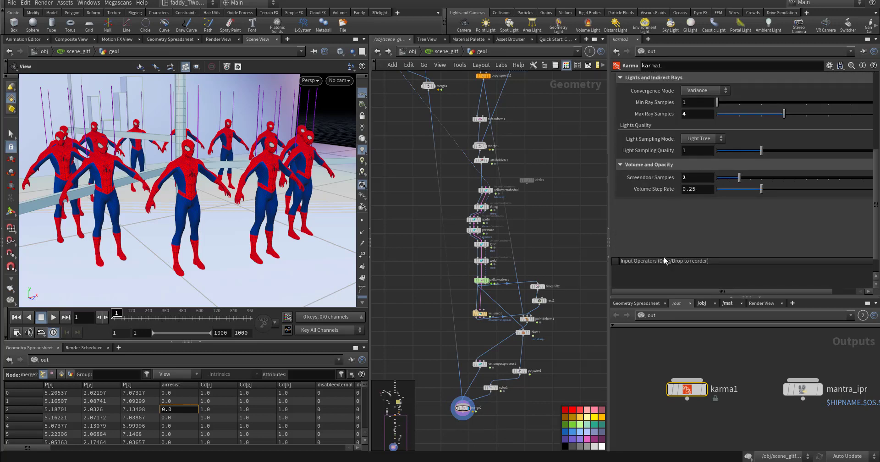
{"action": "scroll", "coordinate": [664, 256], "scroll_direction": "up", "scroll_amount": 2}
{"action": "mouse_move", "coordinate": [567, 242]}
{"action": "middle_mouse_down"}
{"action": "mouse_move", "coordinate": [578, 205]}
{"action": "mouse_move", "coordinate": [552, 268]}
{"action": "mouse_move", "coordinate": [566, 251]}
{"action": "mouse_move", "coordinate": [558, 237]}
{"action": "mouse_move", "coordinate": [571, 247]}
{"action": "middle_mouse_up"}
{"action": "scroll", "coordinate": [567, 247], "scroll_direction": "down", "scroll_amount": 2}
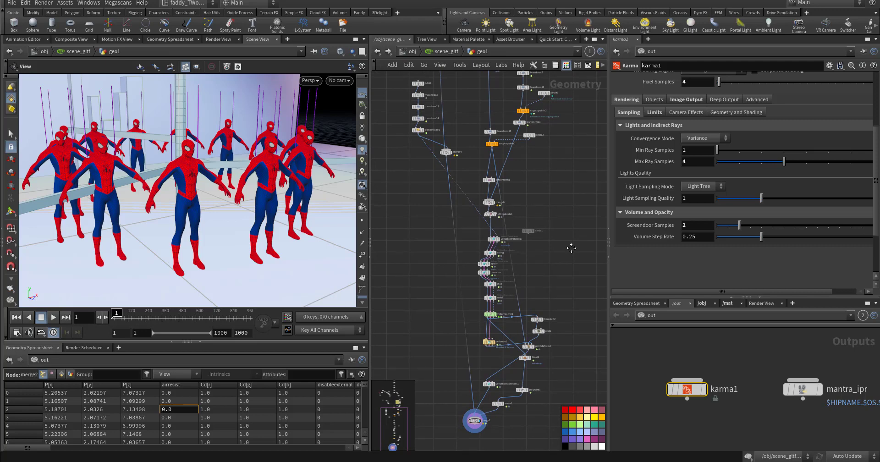
{"action": "middle_click_drag", "start_coordinate": [569, 251], "coordinate": [594, 213]}
{"action": "scroll", "coordinate": [570, 263], "scroll_direction": "up", "scroll_amount": 2}
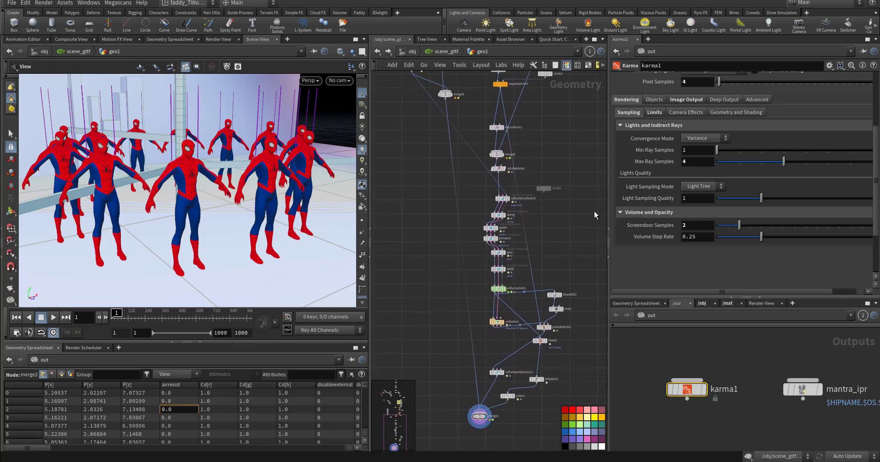